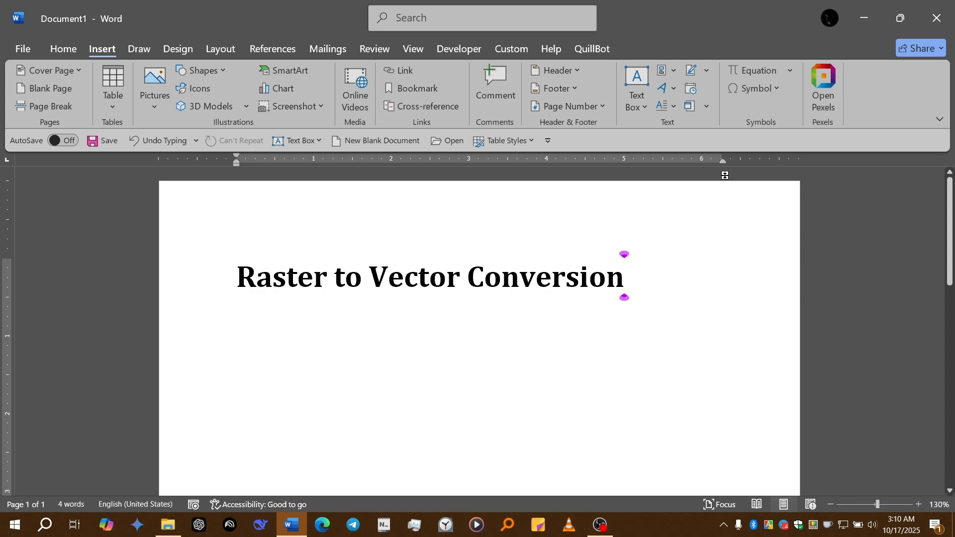
# Minimize the open Word and recording windows to reach the desktop
pyautogui.click(874, 7)
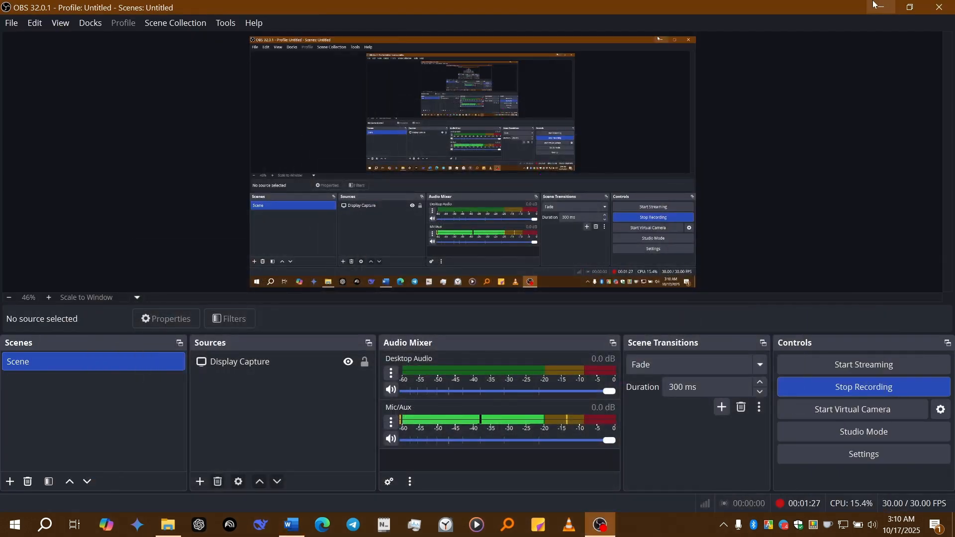
pyautogui.click(877, 7)
pyautogui.click(878, 6)
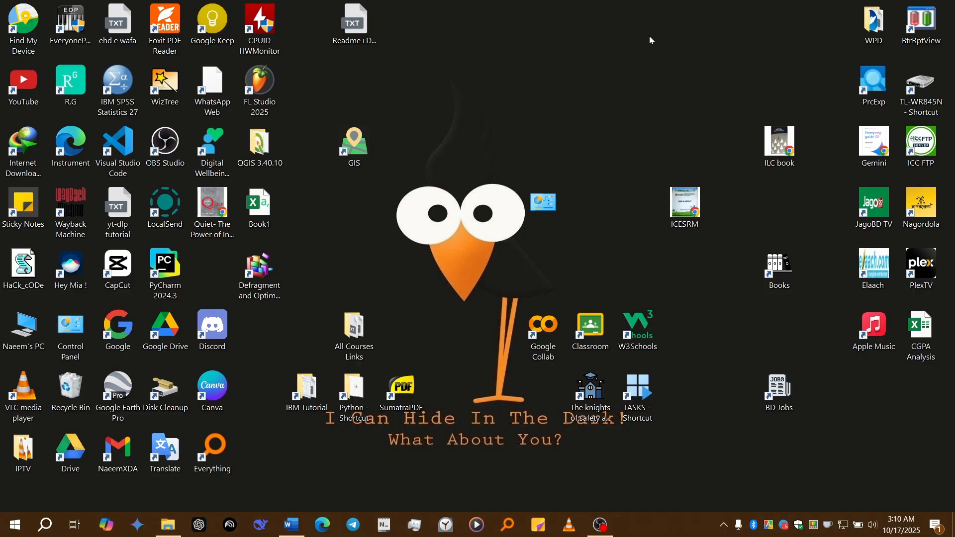
# Launch Google Earth Pro from the installed applications and dismiss its start-up tips
pyautogui.click(14, 526)
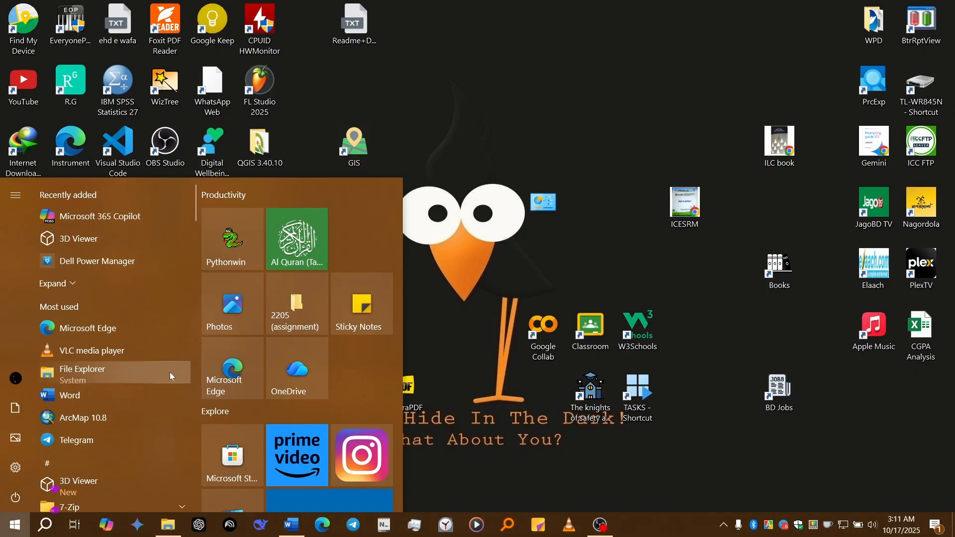
pyautogui.scroll(-15, 170, 376)
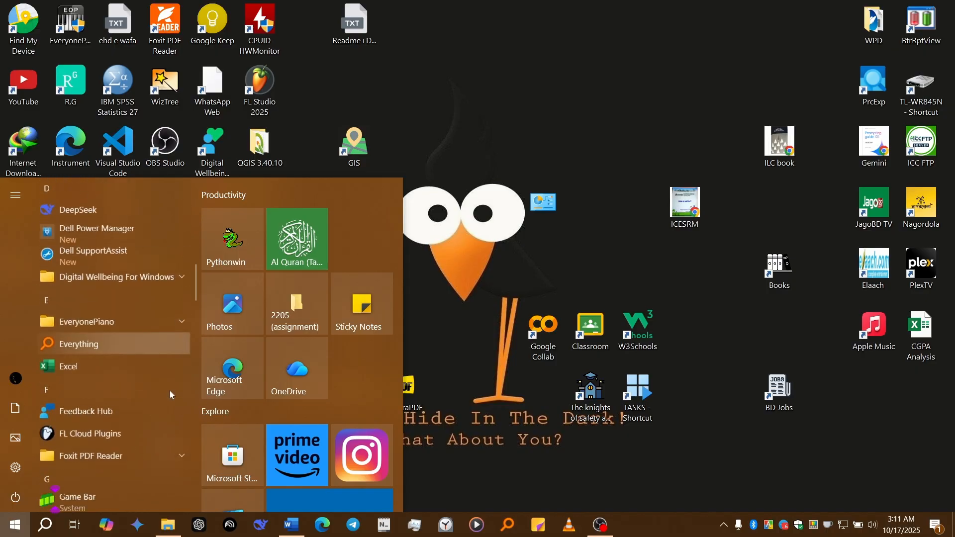
pyautogui.scroll(-3, 170, 395)
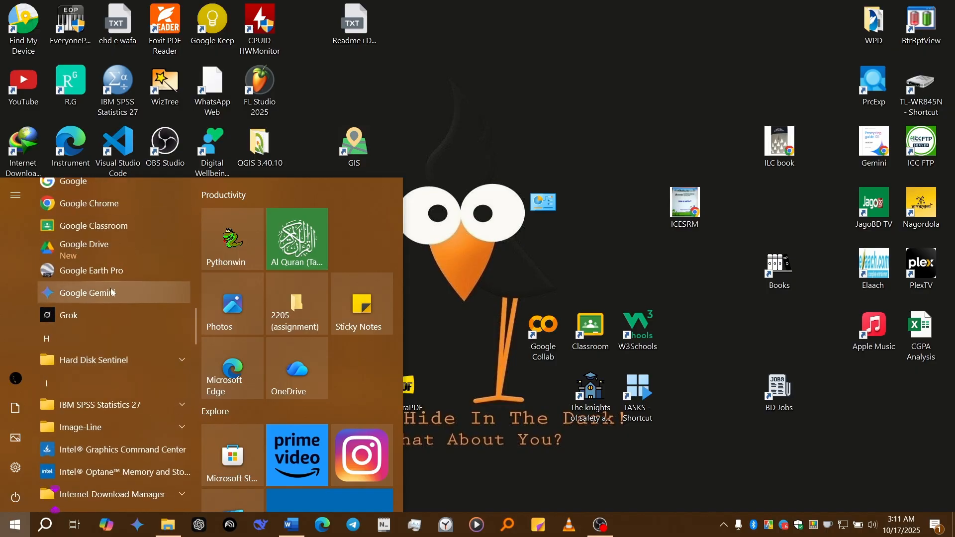
pyautogui.click(109, 272)
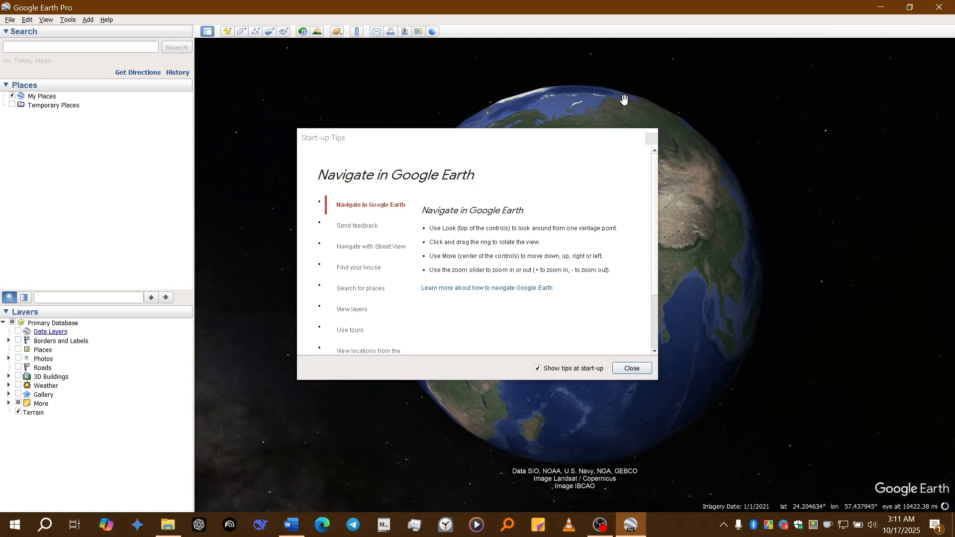
pyautogui.click(651, 139)
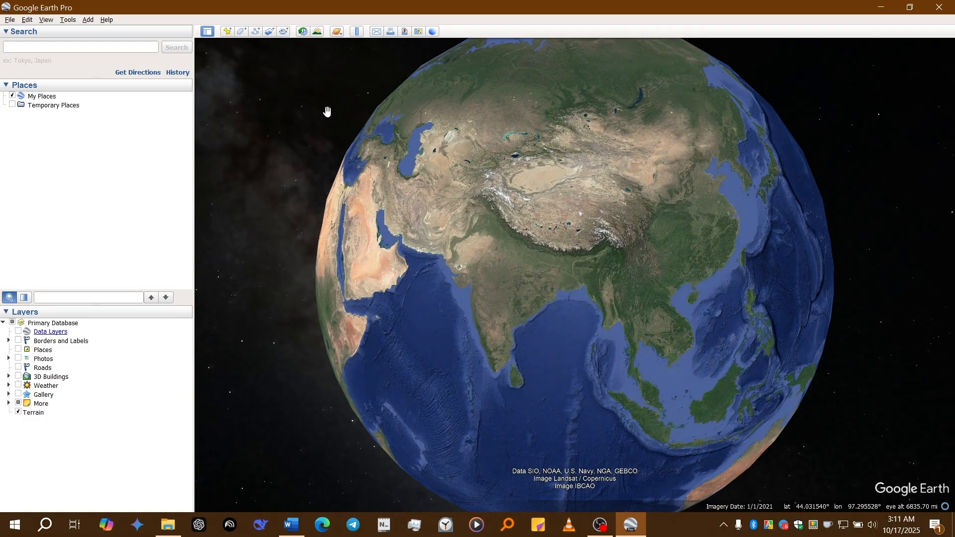
# Search for the suggested place MBSTU and fly to the university campus
pyautogui.click(80, 47)
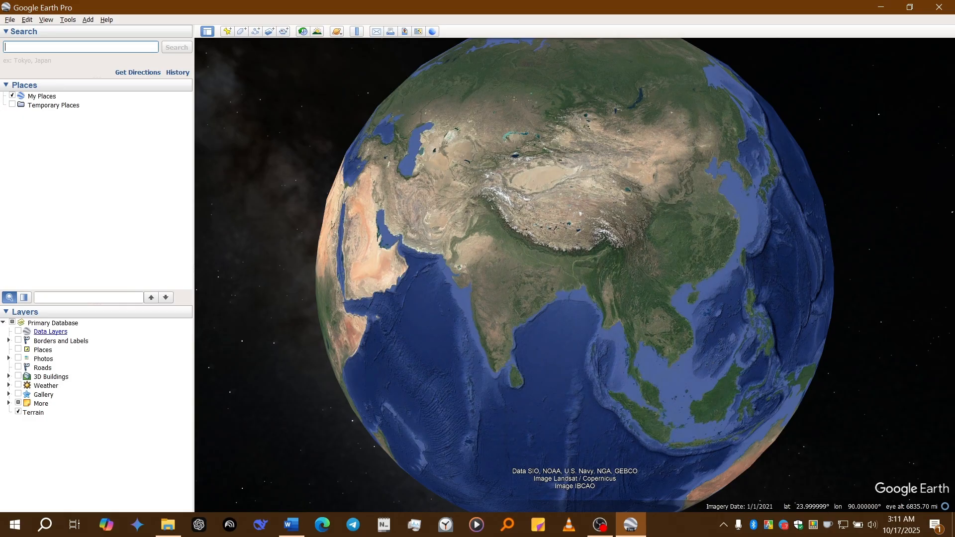
pyautogui.write('mbstu')
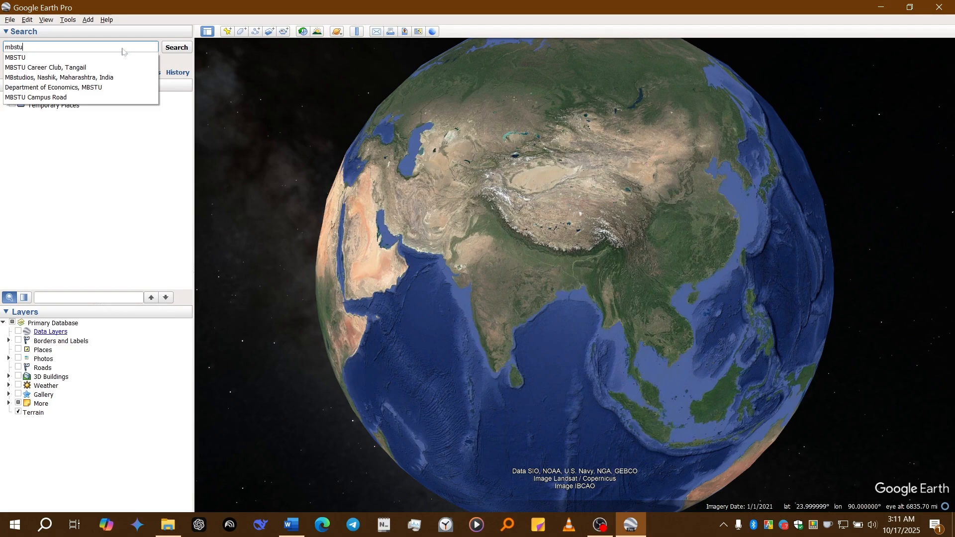
pyautogui.press('Down')
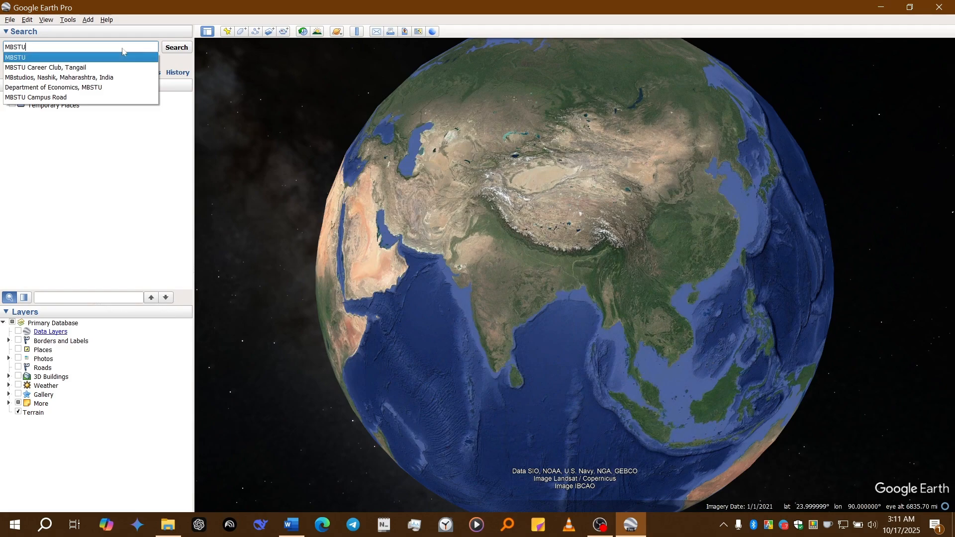
pyautogui.press('Return')
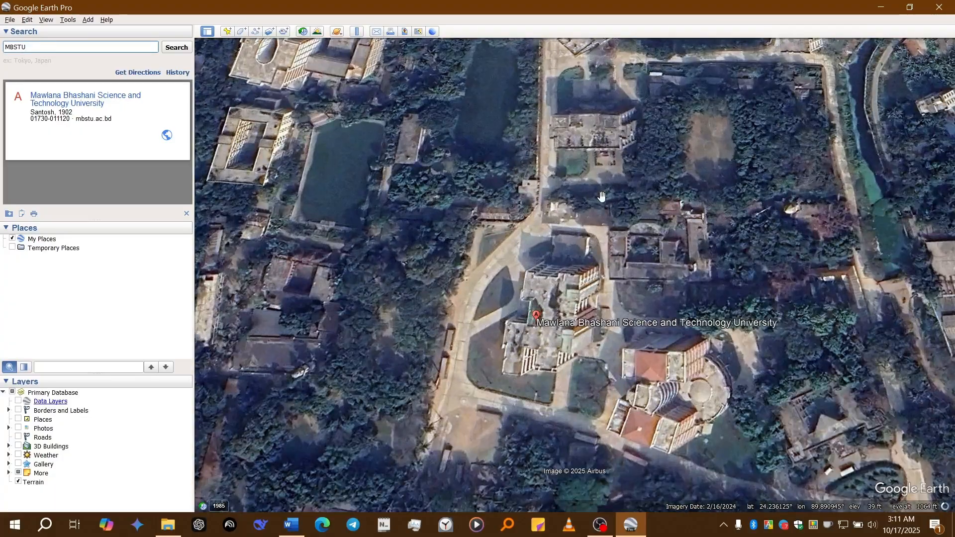
# Examine the campus imagery north of the university marker, including the red-roofed round building and the building between the two ponds
pyautogui.moveTo(602, 197); pyautogui.dragTo(552, 354)
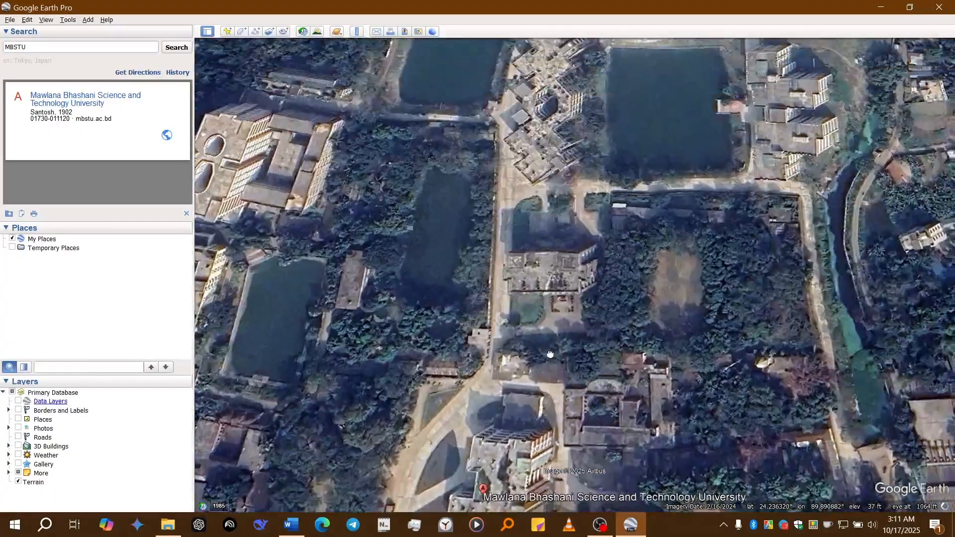
pyautogui.moveTo(560, 115); pyautogui.dragTo(540, 344)
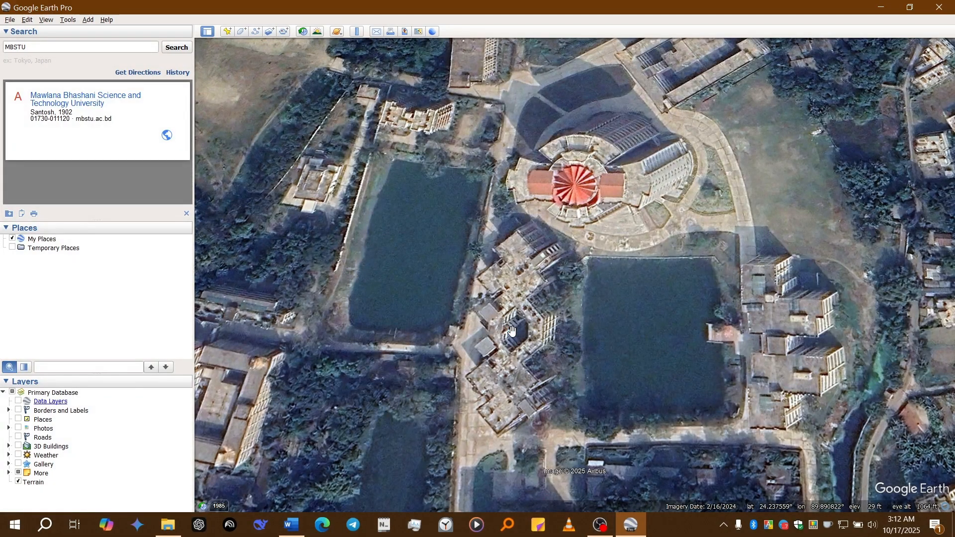
pyautogui.scroll(3, 512, 333)
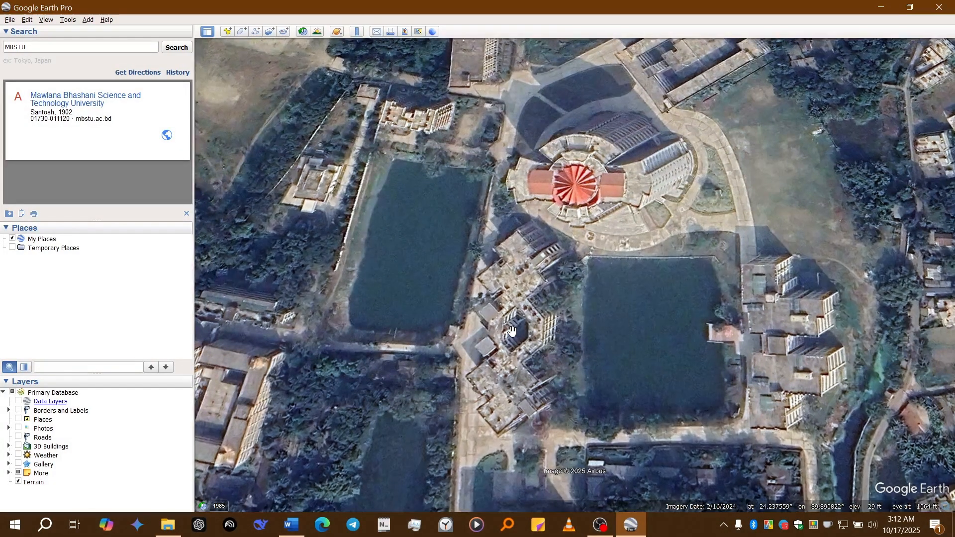
pyautogui.scroll(4, 513, 332)
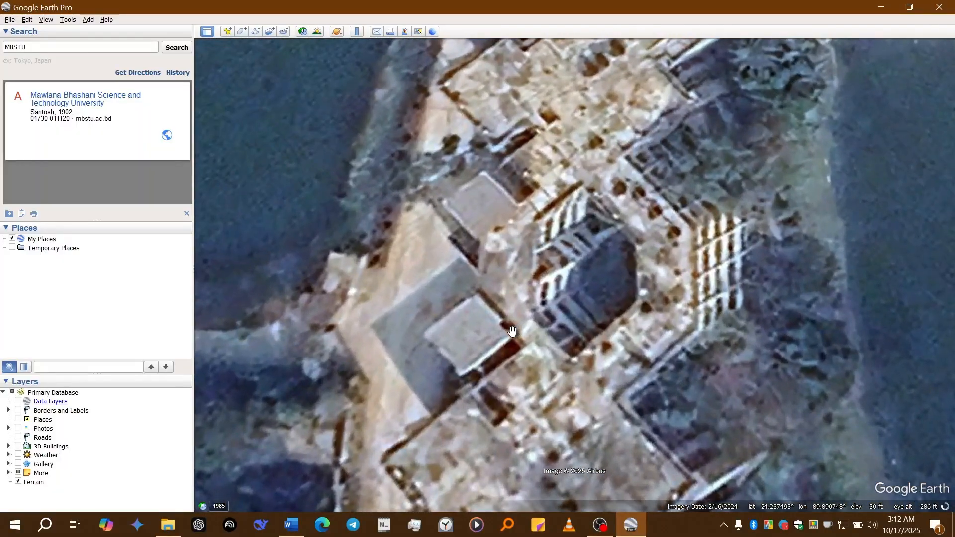
pyautogui.moveTo(515, 328); pyautogui.dragTo(542, 284)
pyautogui.scroll(-2, 542, 283)
pyautogui.moveTo(564, 281); pyautogui.dragTo(514, 367)
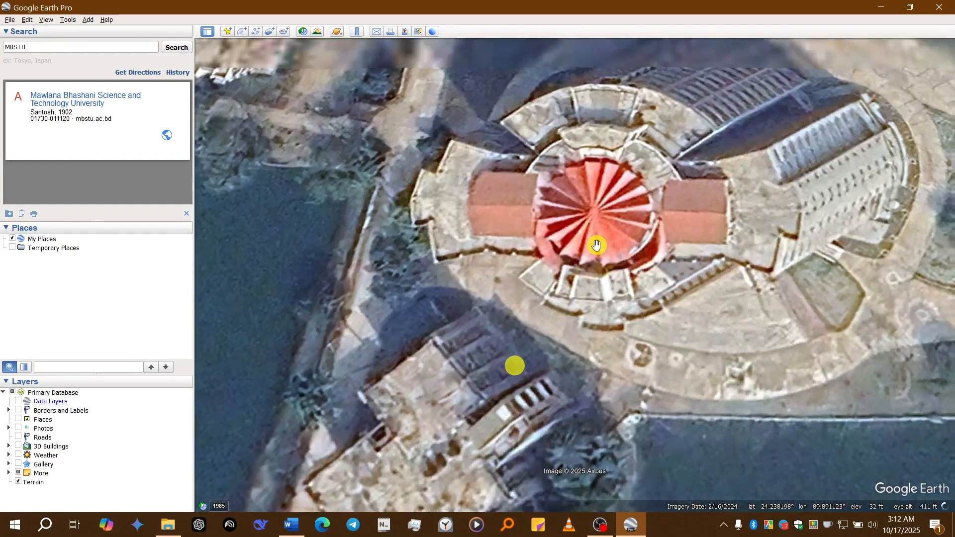
pyautogui.scroll(-3, 578, 251)
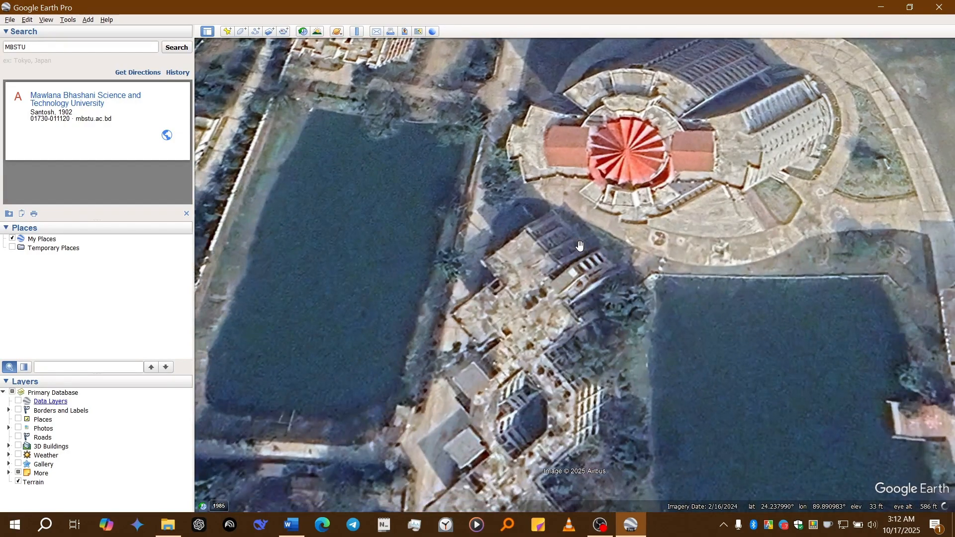
pyautogui.scroll(2, 528, 382)
pyautogui.scroll(3, 528, 382)
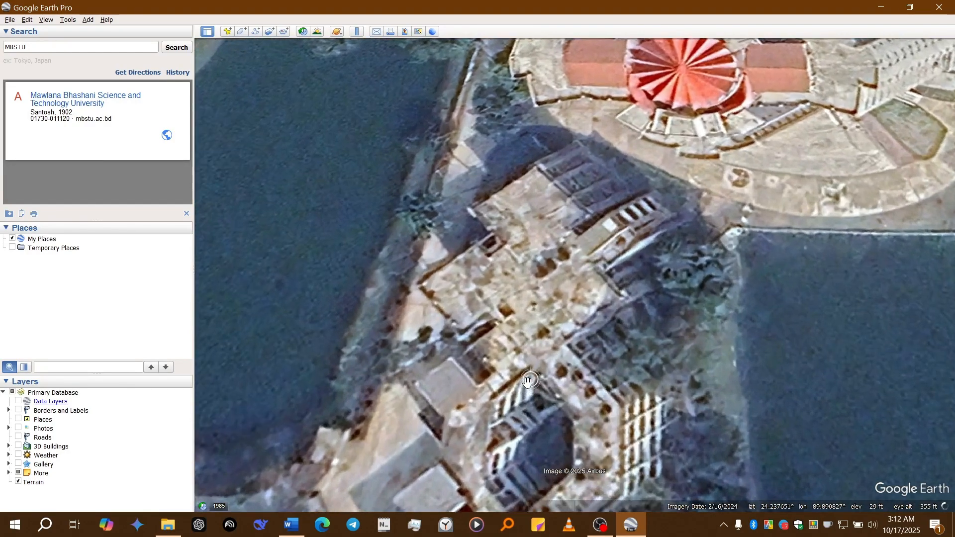
pyautogui.scroll(2, 531, 382)
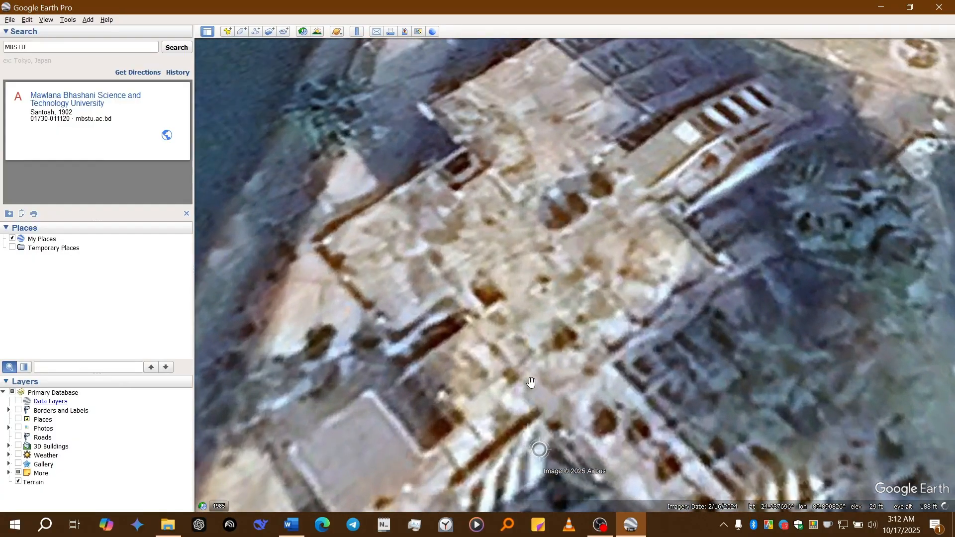
pyautogui.scroll(1, 531, 383)
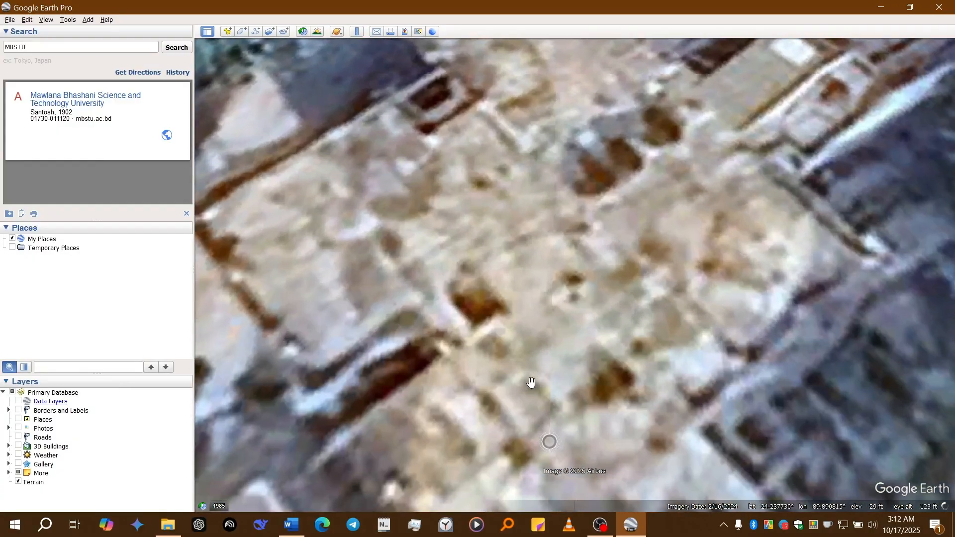
pyautogui.scroll(2, 531, 382)
pyautogui.scroll(2, 531, 382)
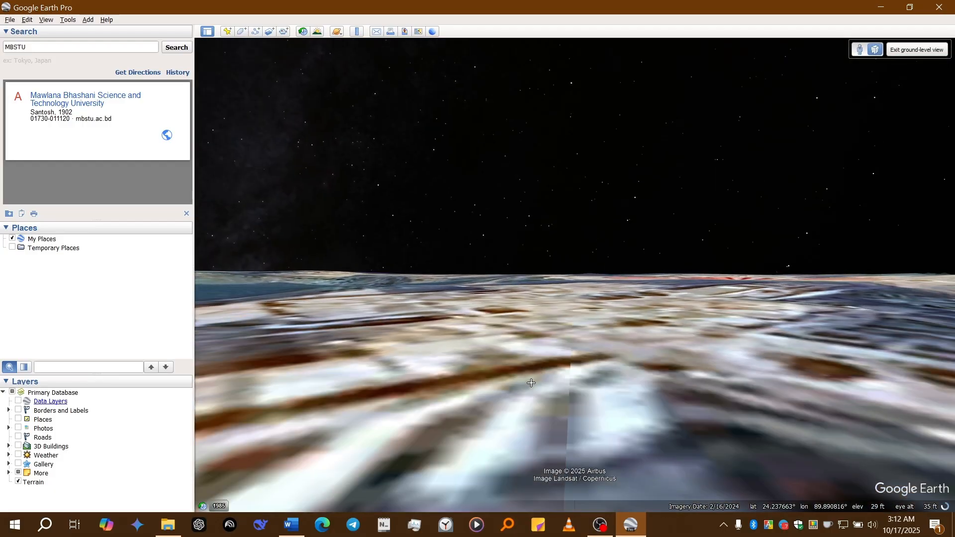
# Leave the ground-level view by repeating the MBSTU search, and bring the building between the two large ponds into view from above
pyautogui.moveTo(530, 382); pyautogui.dragTo(561, 379)
pyautogui.scroll(-5, 560, 376)
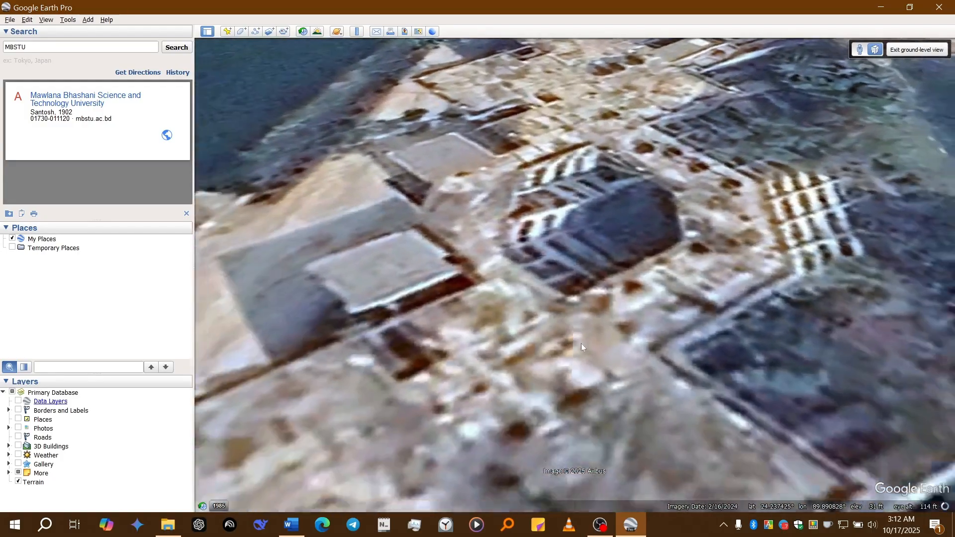
pyautogui.scroll(5, 587, 344)
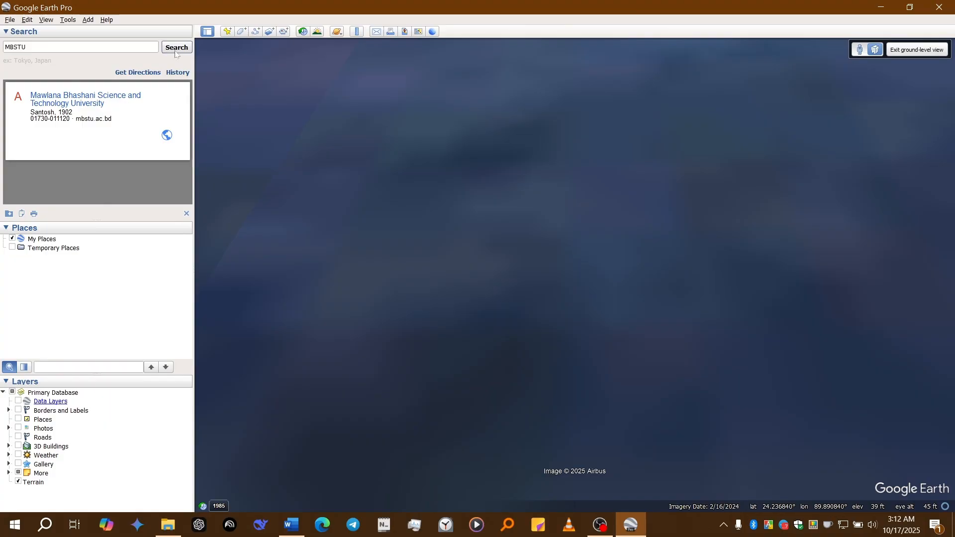
pyautogui.click(178, 52)
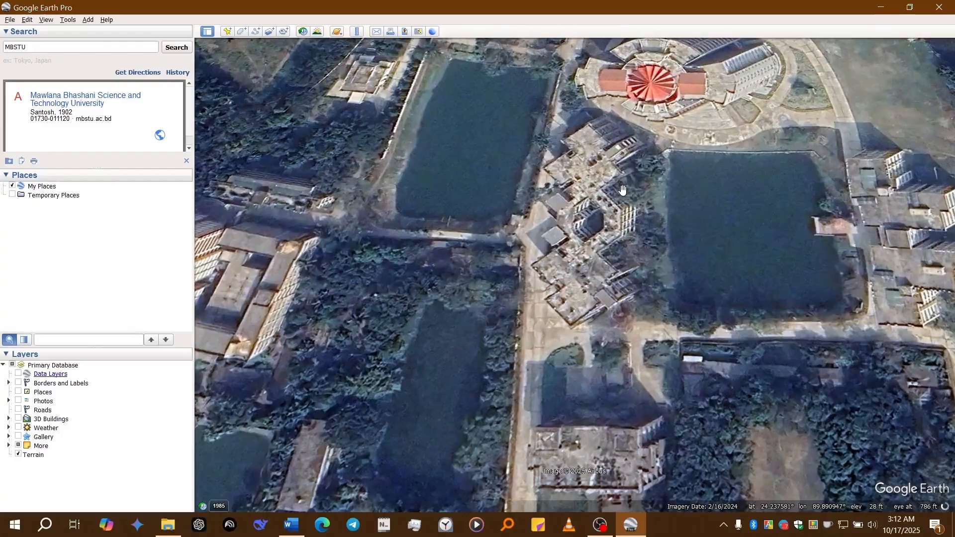
pyautogui.moveTo(623, 189); pyautogui.dragTo(616, 249)
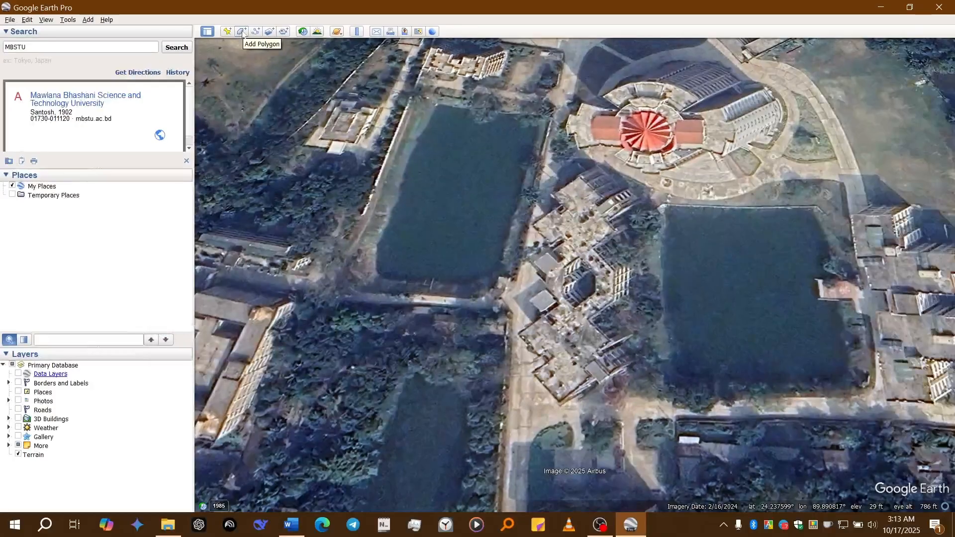
pyautogui.click(535, 87)
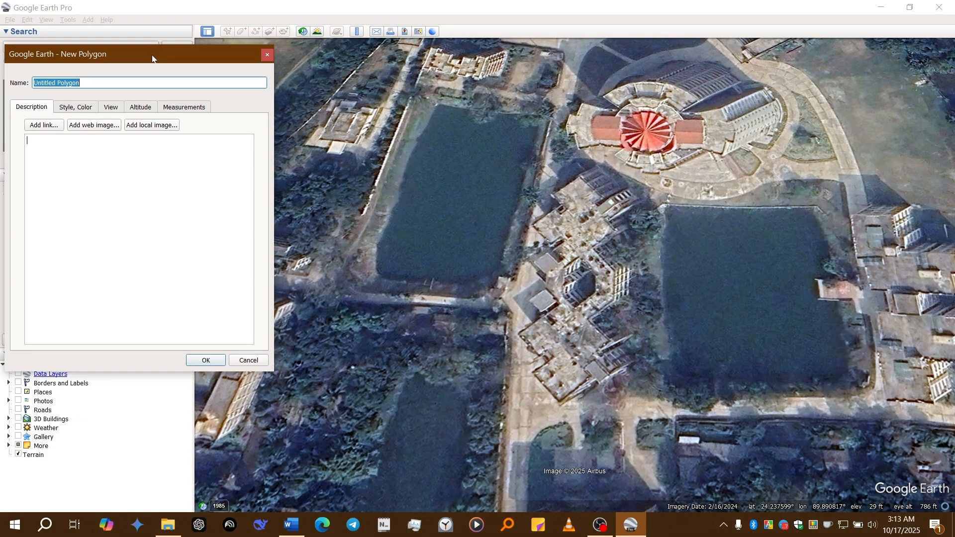
pyautogui.moveTo(152, 58); pyautogui.dragTo(200, 48)
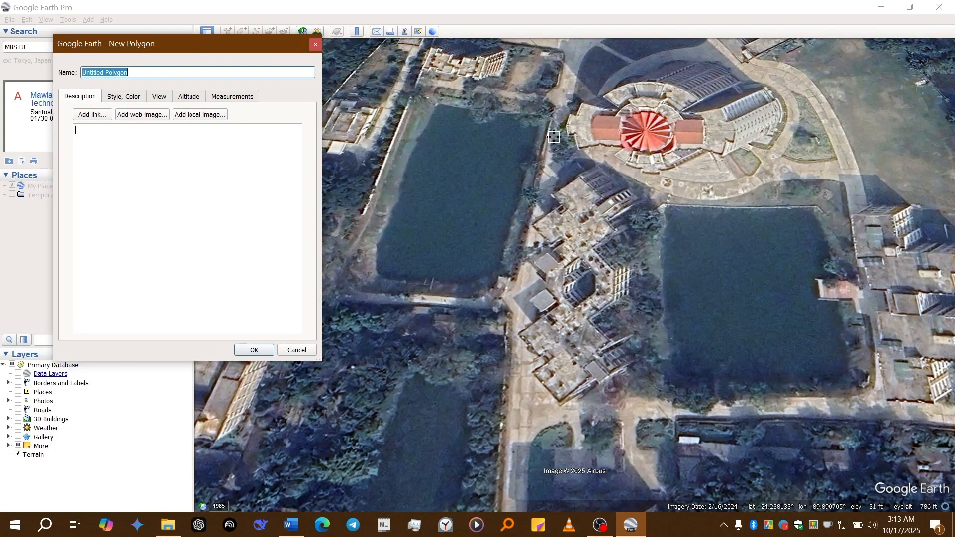
pyautogui.moveTo(544, 129)
pyautogui.mouseDown()
pyautogui.moveTo(512, 185)
pyautogui.moveTo(446, 151)
pyautogui.mouseUp()
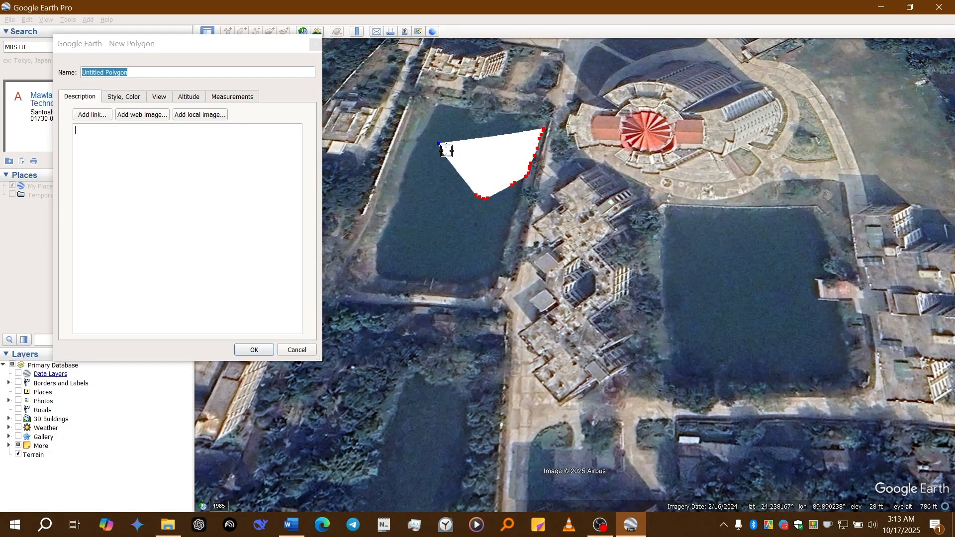
pyautogui.click(292, 347)
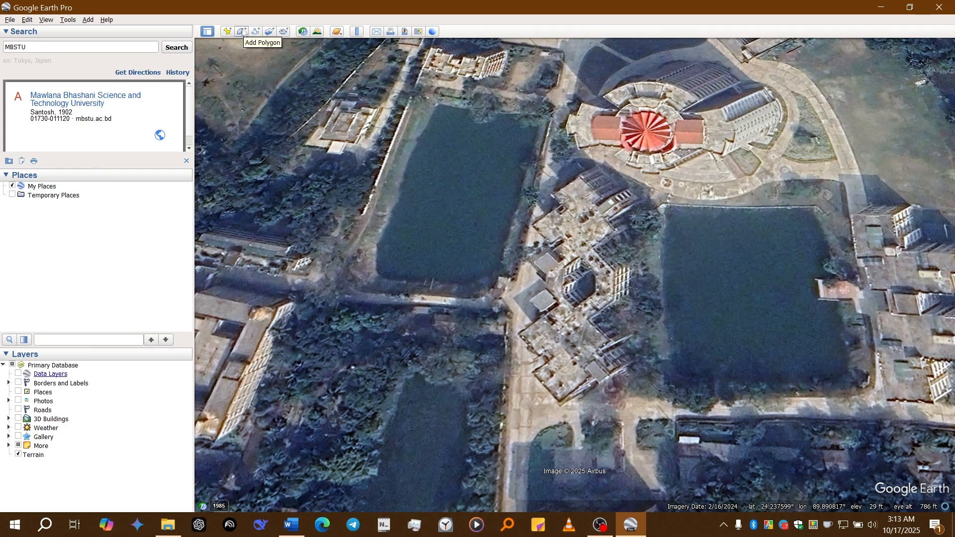
# Start a new polygon and show its line and area style options, with the building between the two ponds in view
pyautogui.click(243, 32)
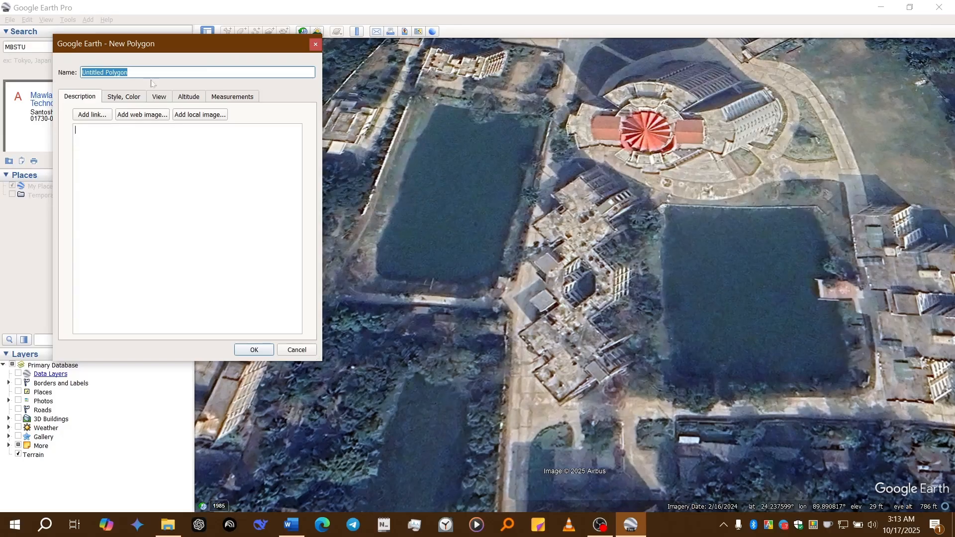
pyautogui.click(126, 97)
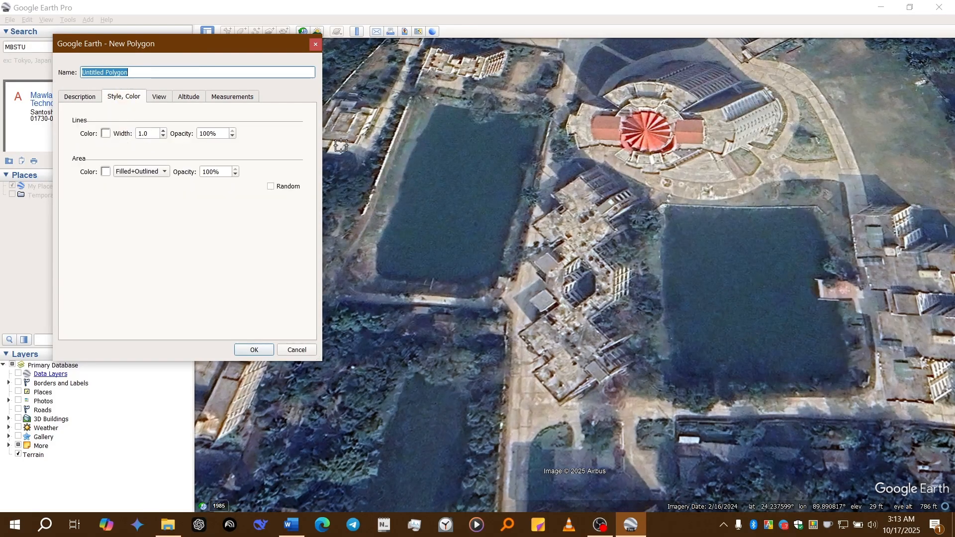
pyautogui.scroll(-1, 641, 364)
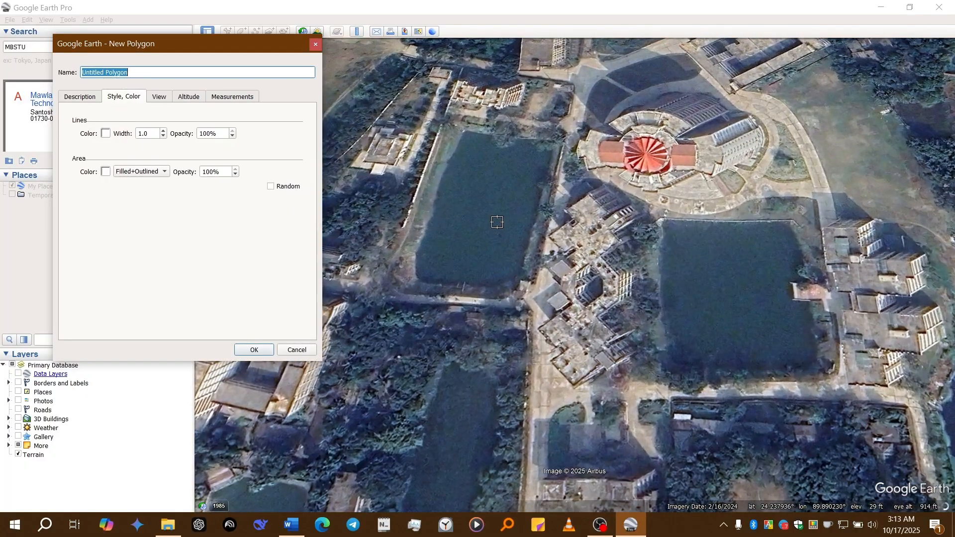
pyautogui.scroll(1, 513, 226)
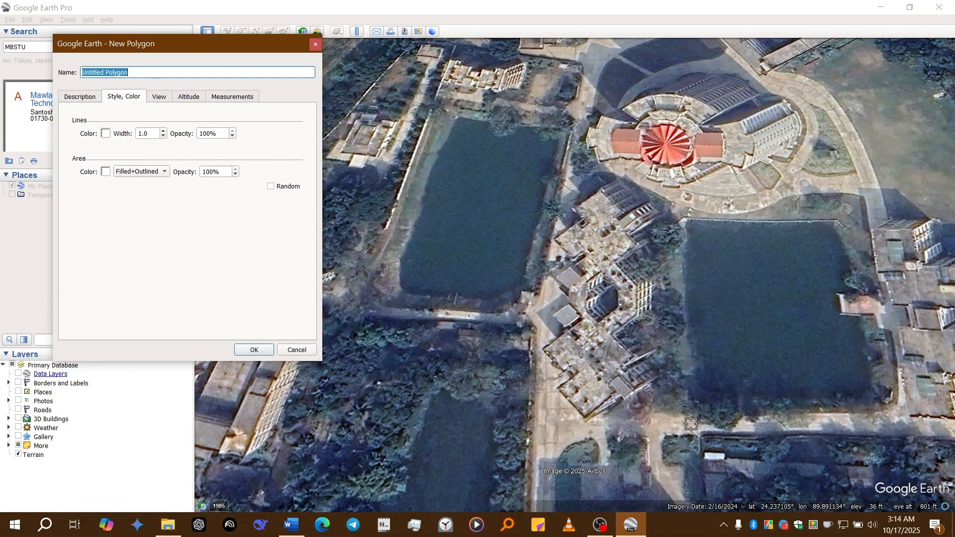
pyautogui.scroll(2, 643, 384)
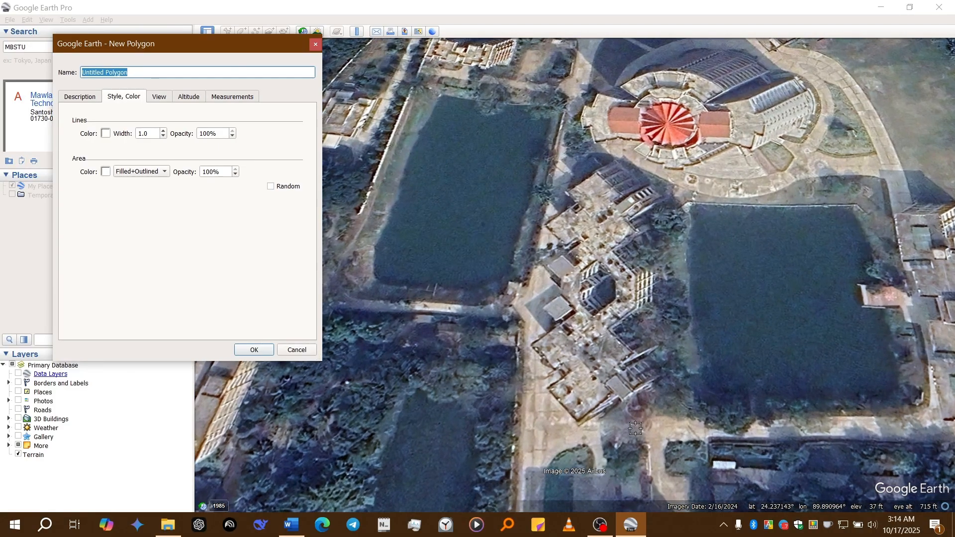
pyautogui.scroll(1, 617, 383)
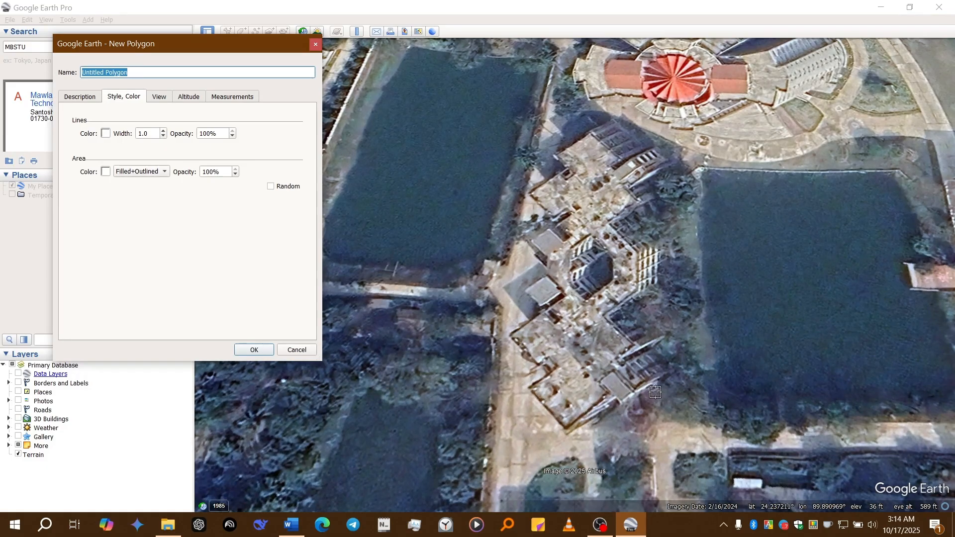
# Try to trace the building's eastern edge from its southeast corner northwards past the central courtyard block
pyautogui.click(638, 390)
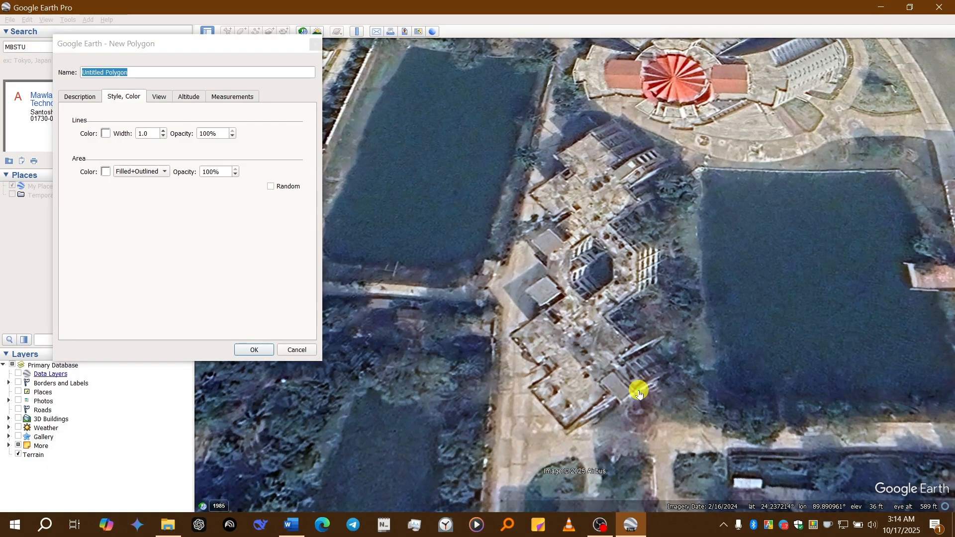
pyautogui.click(625, 380)
pyautogui.click(621, 370)
pyautogui.click(626, 357)
pyautogui.click(633, 347)
pyautogui.click(623, 337)
pyautogui.click(614, 326)
pyautogui.click(608, 322)
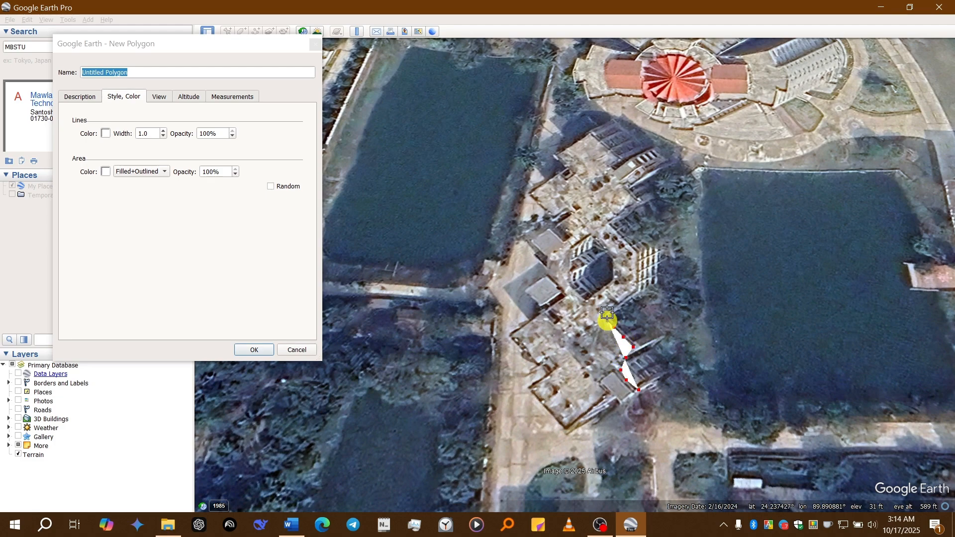
pyautogui.click(608, 309)
pyautogui.click(623, 300)
pyautogui.click(636, 289)
pyautogui.click(639, 277)
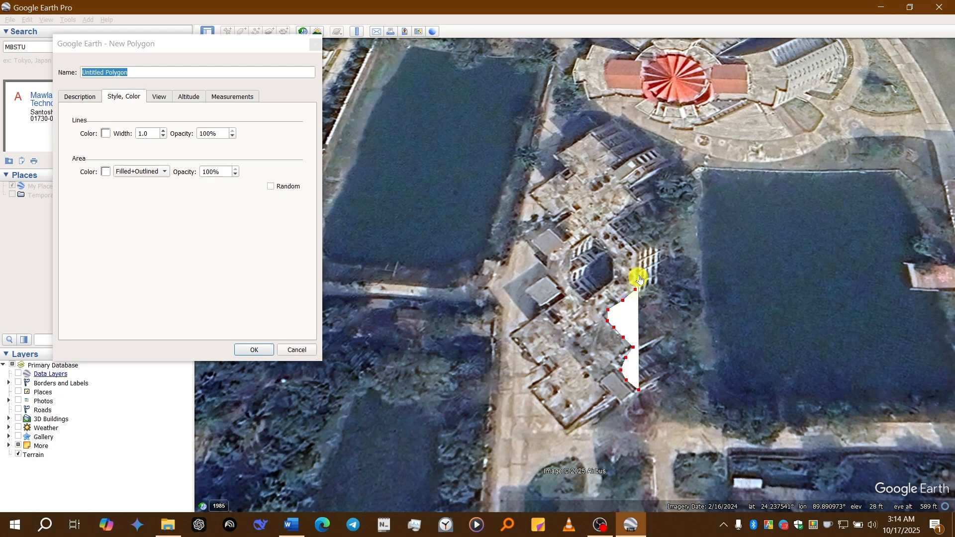
pyautogui.click(642, 264)
pyautogui.click(636, 253)
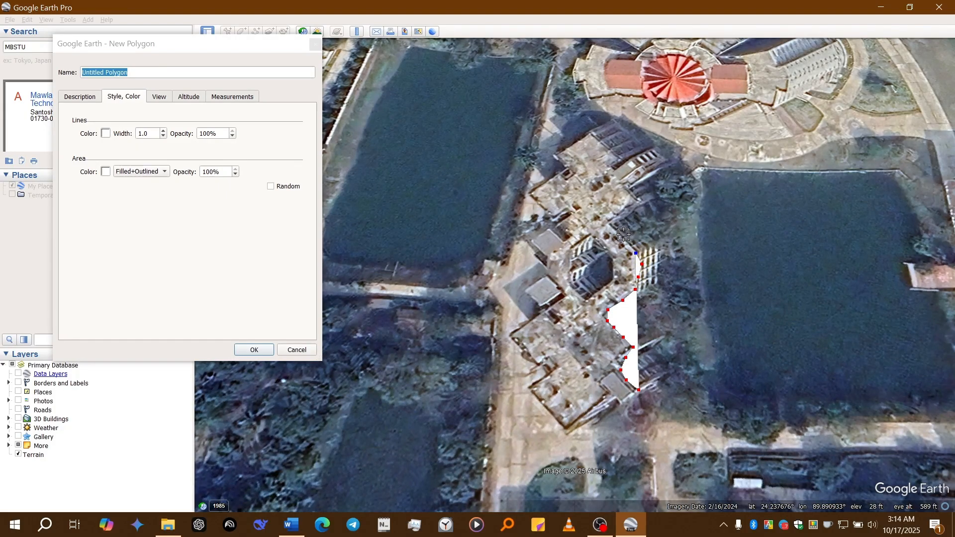
pyautogui.click(625, 233)
pyautogui.click(615, 231)
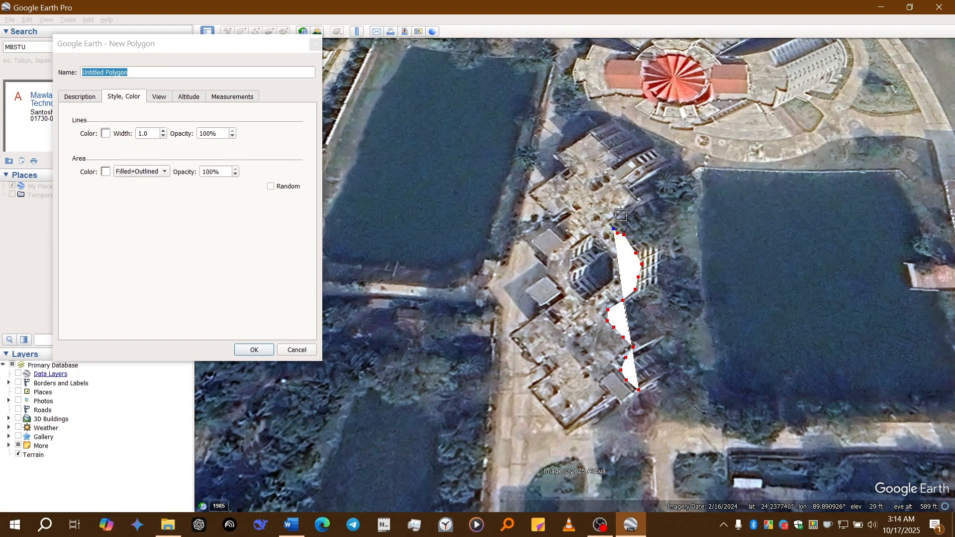
pyautogui.click(621, 215)
pyautogui.click(630, 205)
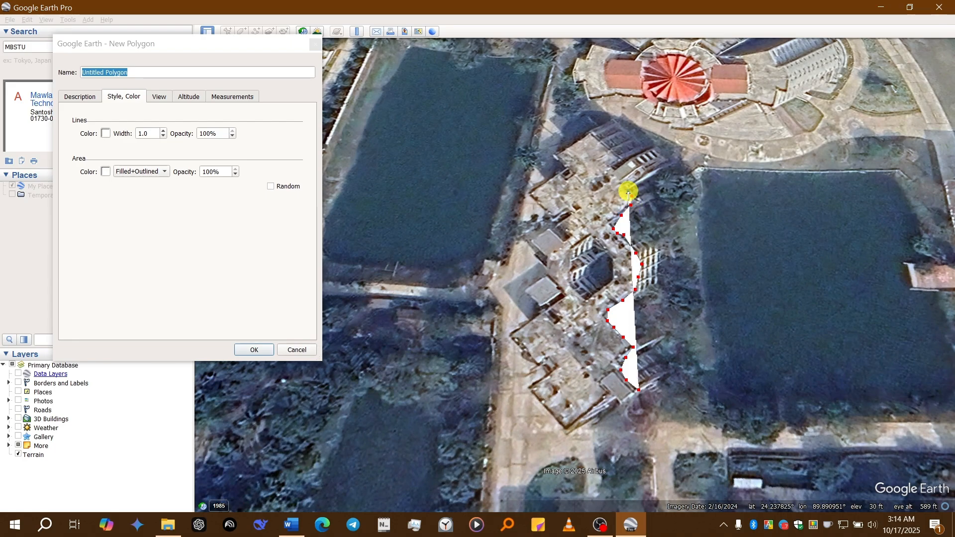
# Remove the vertices traced along the building's eastern edge, back to the southeast corner
pyautogui.scroll(3, 641, 178)
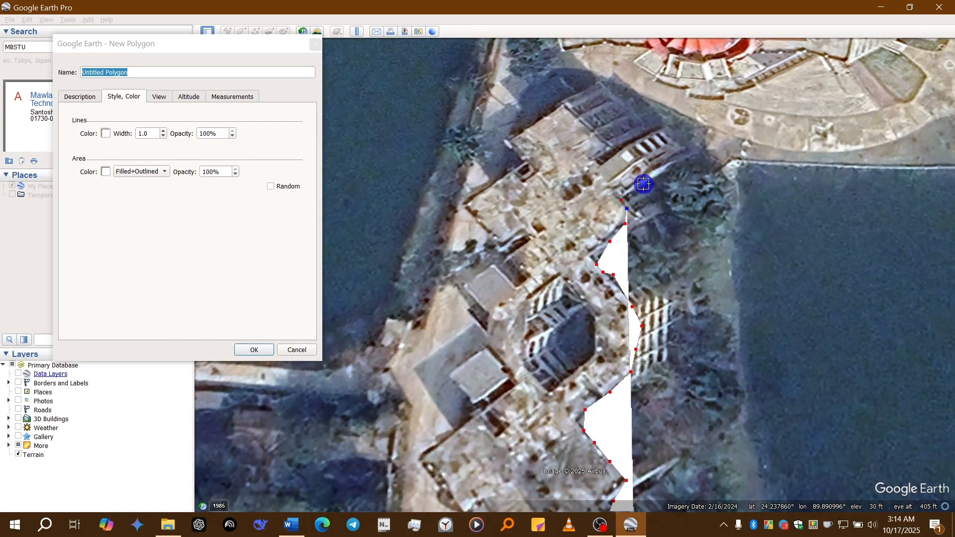
pyautogui.press('Delete')
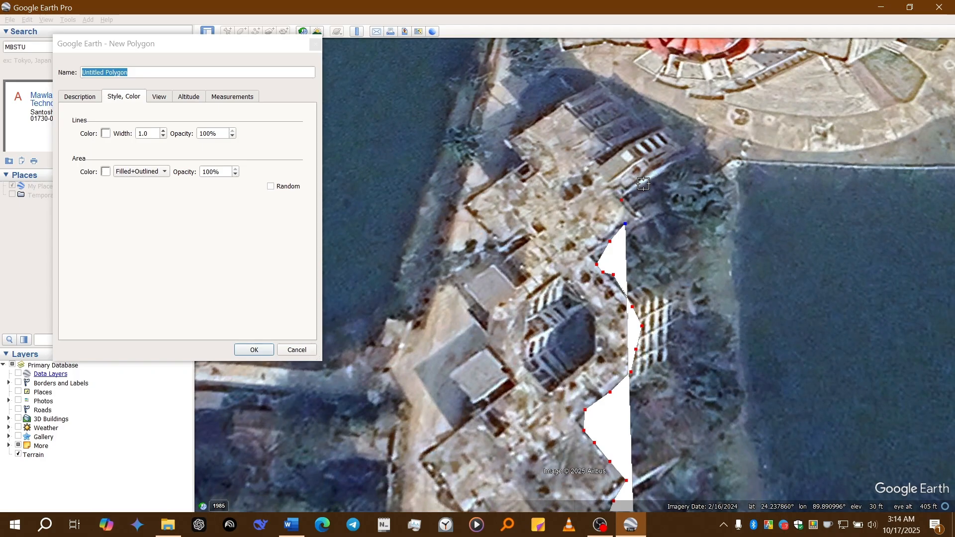
pyautogui.press('Delete')
pyautogui.press('Delete')
pyautogui.press('Delete')
pyautogui.press('Delete')
pyautogui.press('Delete')
pyautogui.press('Delete')
pyautogui.press('Delete')
pyautogui.press('Delete')
pyautogui.press('Delete')
pyautogui.press('Delete')
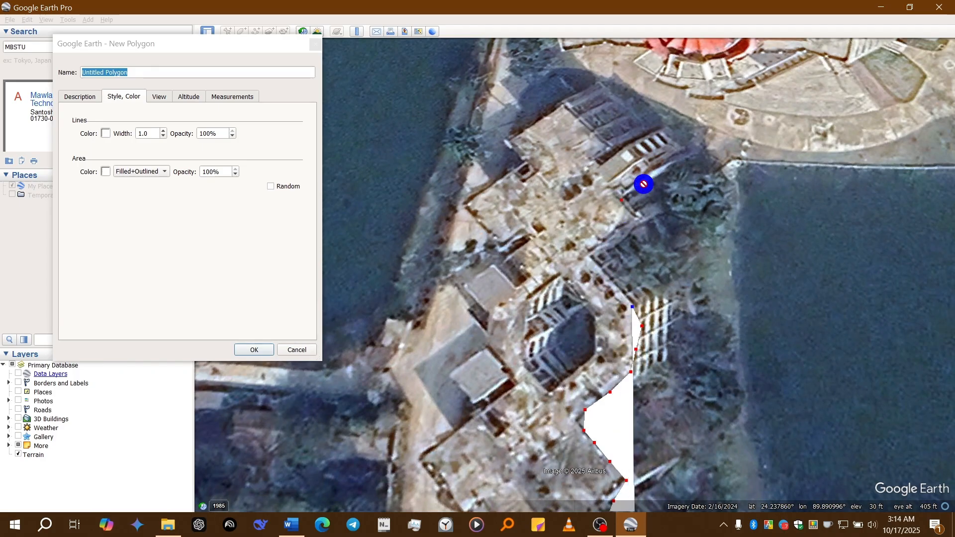
pyautogui.press('Delete')
pyautogui.press('Delete')
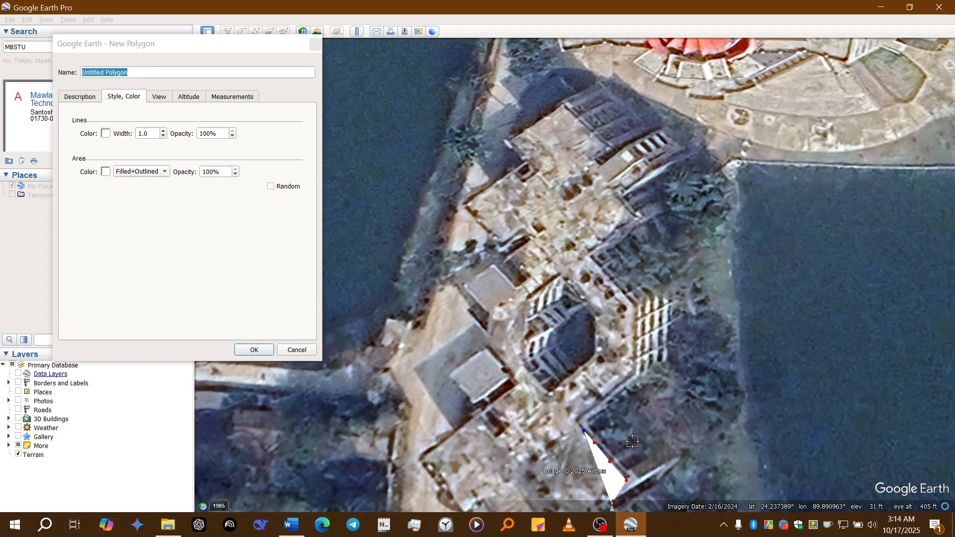
pyautogui.scroll(-5, 632, 441)
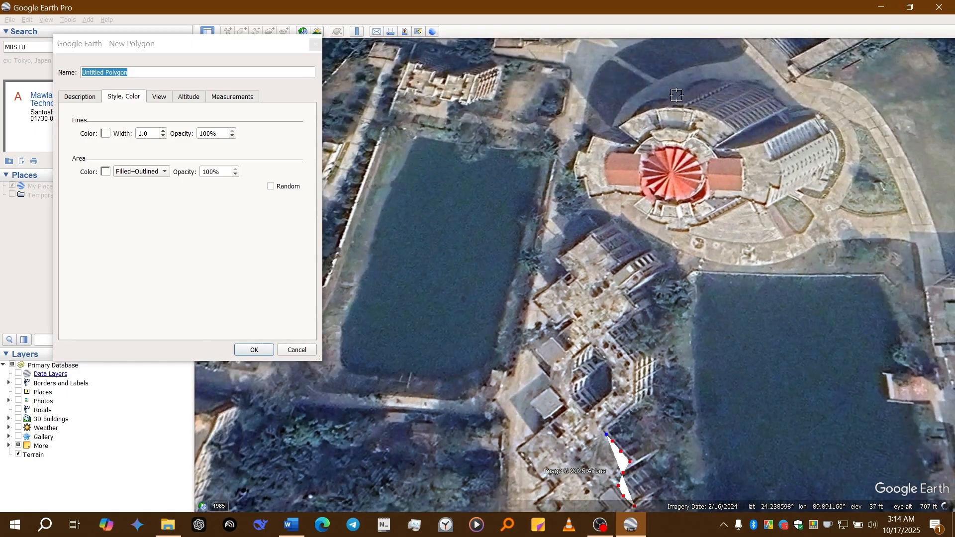
pyautogui.scroll(3, 643, 356)
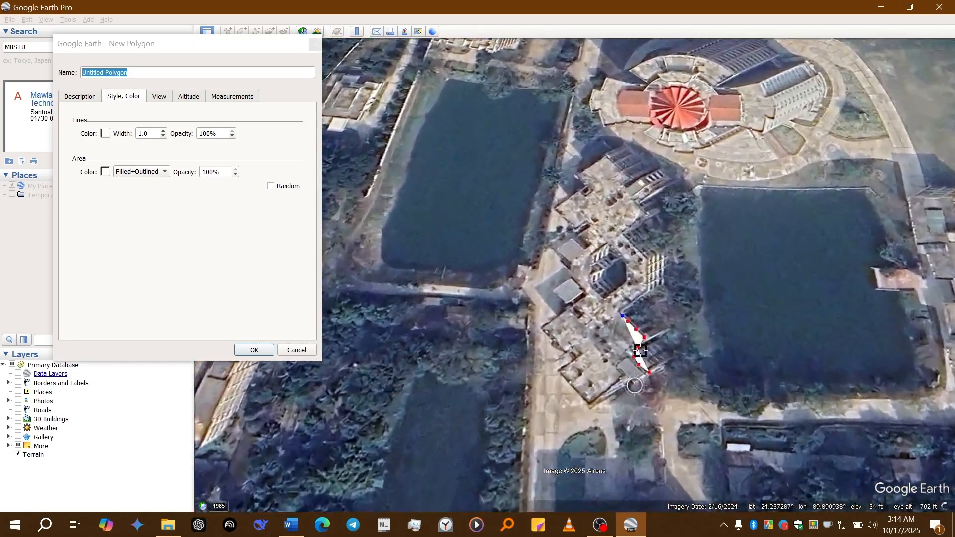
pyautogui.scroll(3, 640, 350)
pyautogui.rightClick(645, 308)
pyautogui.rightClick(646, 308)
pyautogui.rightClick(646, 308)
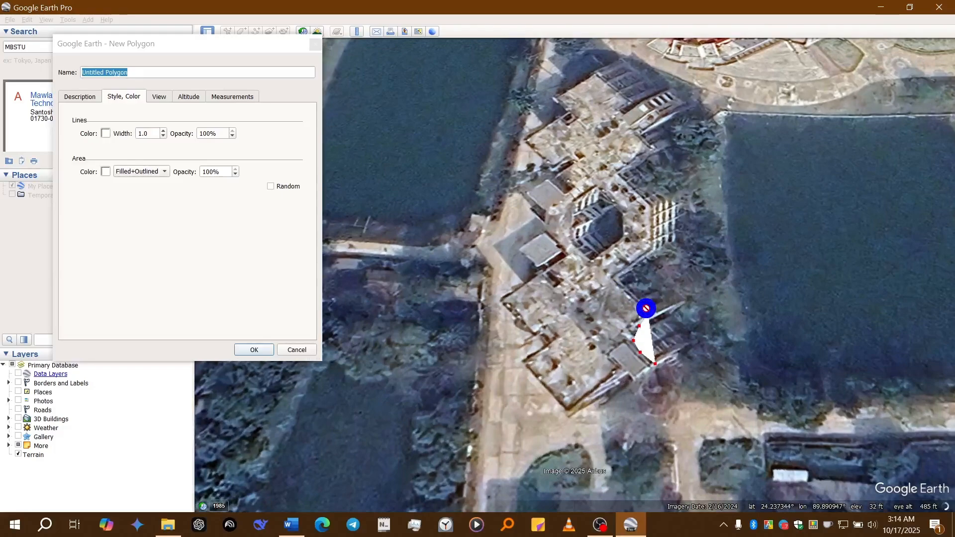
pyautogui.rightClick(646, 308)
pyautogui.rightClick(646, 307)
pyautogui.rightClick(646, 308)
# Begin the outline again at the building's southeast corner, tracing the first notch up to the next projecting corner
pyautogui.scroll(-3, 646, 308)
pyautogui.scroll(4, 650, 370)
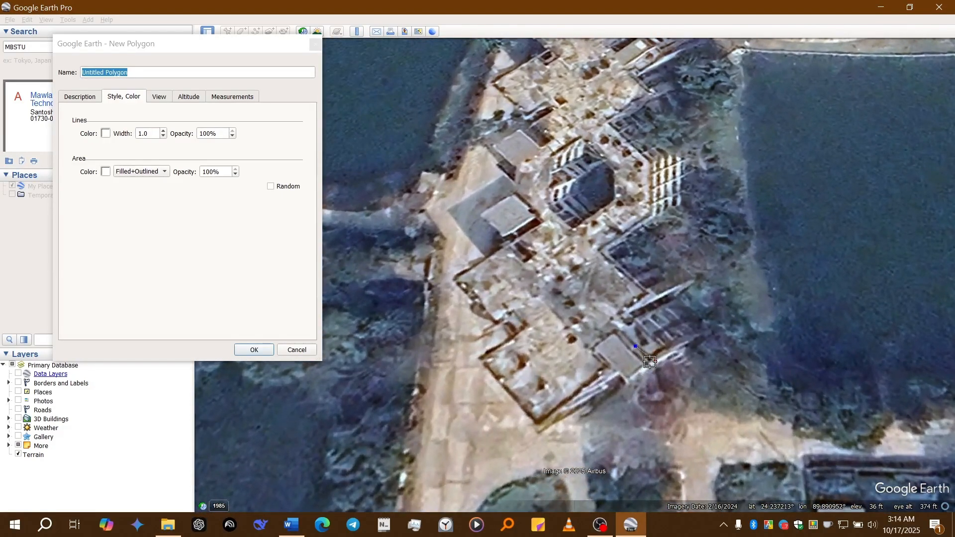
pyautogui.click(650, 363)
pyautogui.click(636, 347)
pyautogui.click(624, 341)
pyautogui.click(616, 328)
pyautogui.click(626, 313)
pyautogui.click(639, 302)
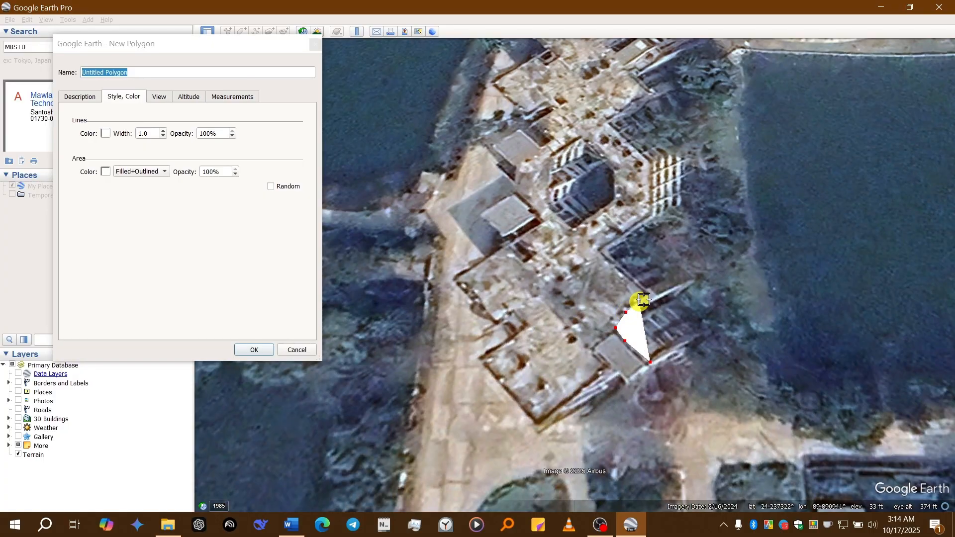
pyautogui.click(649, 296)
# Continue the outline northwest along the roof edge into the recess just south of the courtyard block
pyautogui.click(645, 290)
pyautogui.click(633, 281)
pyautogui.click(628, 272)
pyautogui.click(617, 267)
pyautogui.click(608, 259)
pyautogui.click(605, 252)
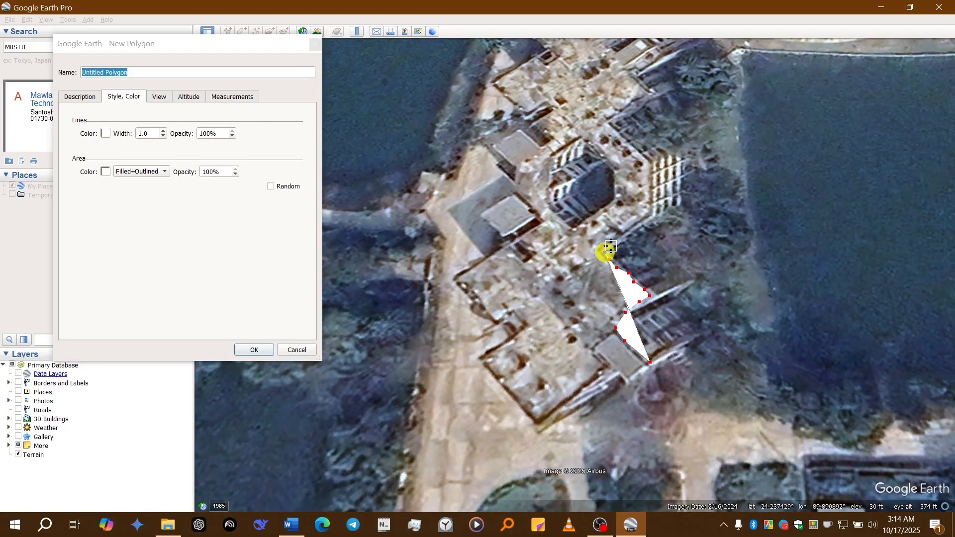
# Trace the outline around the courtyard block's eastern side and into the recess on its north
pyautogui.click(613, 244)
pyautogui.click(622, 235)
pyautogui.click(635, 232)
pyautogui.click(645, 219)
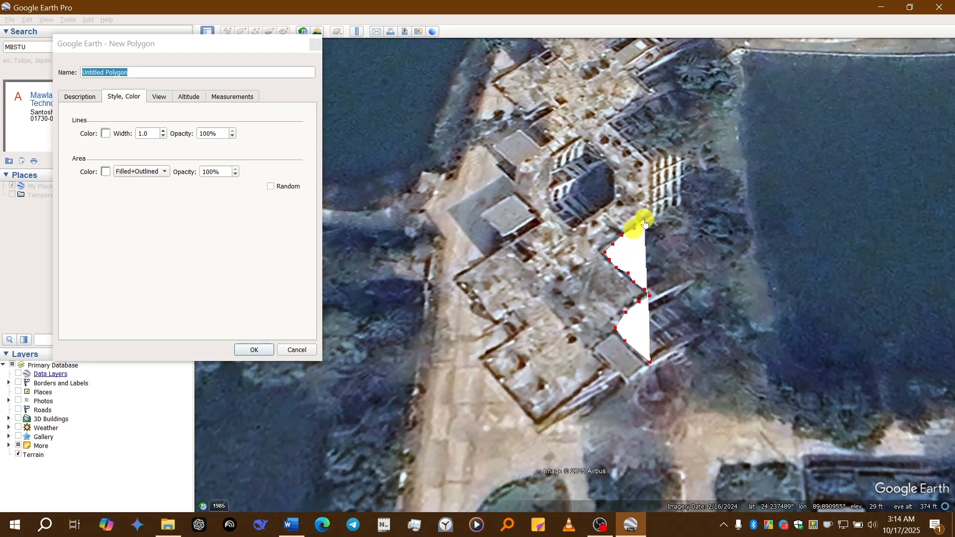
pyautogui.click(650, 212)
pyautogui.click(650, 193)
pyautogui.click(651, 176)
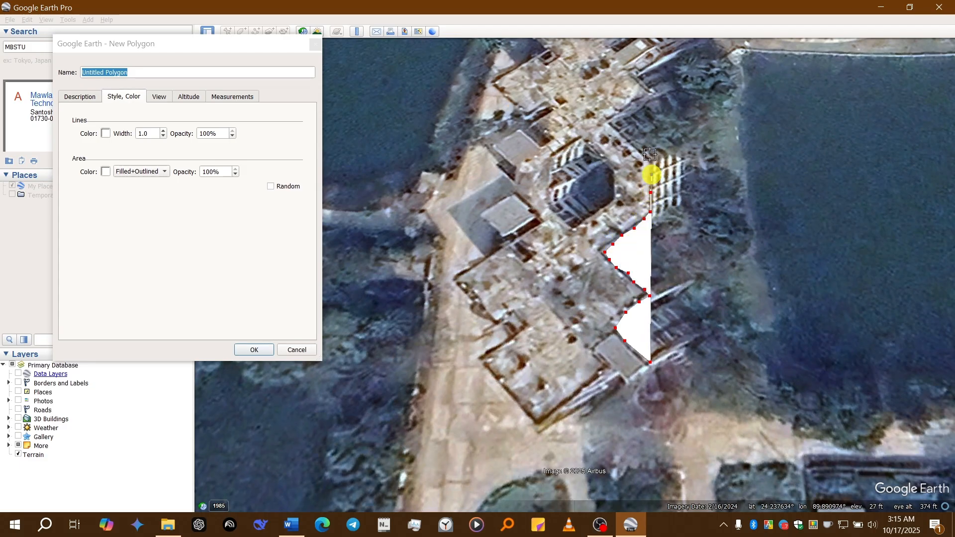
pyautogui.click(642, 156)
pyautogui.click(631, 145)
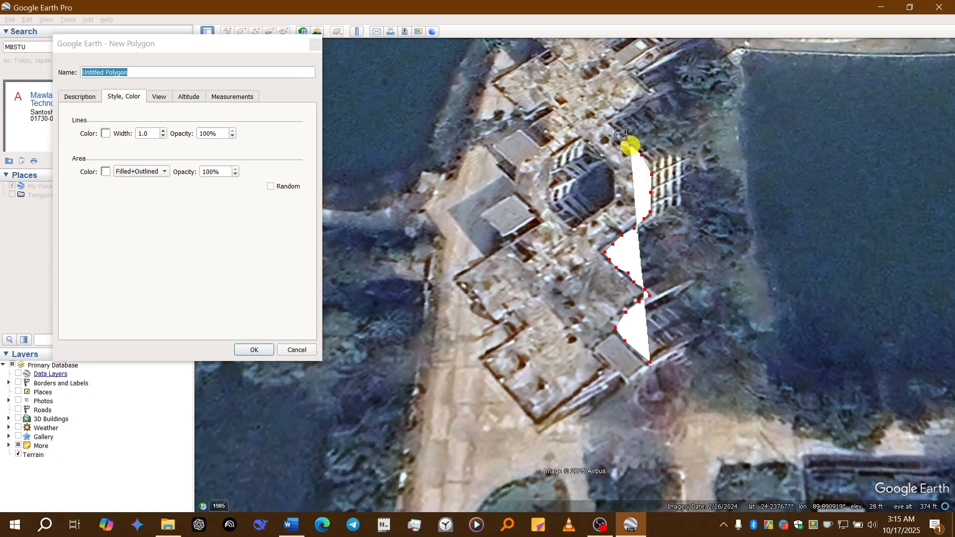
pyautogui.click(619, 131)
pyautogui.click(610, 126)
# Extend the outline northeast from the recess, around the small notch, to the east corner of the building's northern wing
pyautogui.click(614, 112)
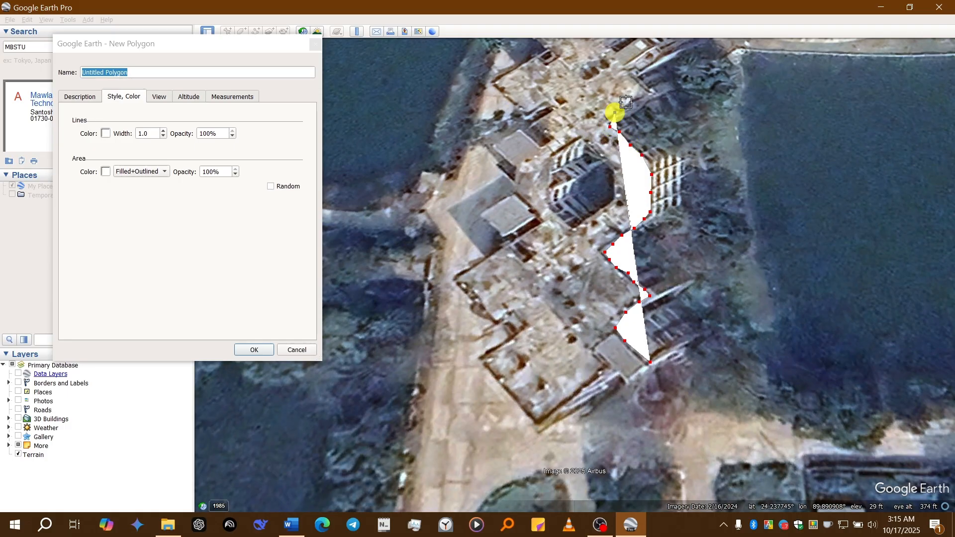
pyautogui.click(639, 97)
pyautogui.click(649, 89)
pyautogui.scroll(-5, 503, 480)
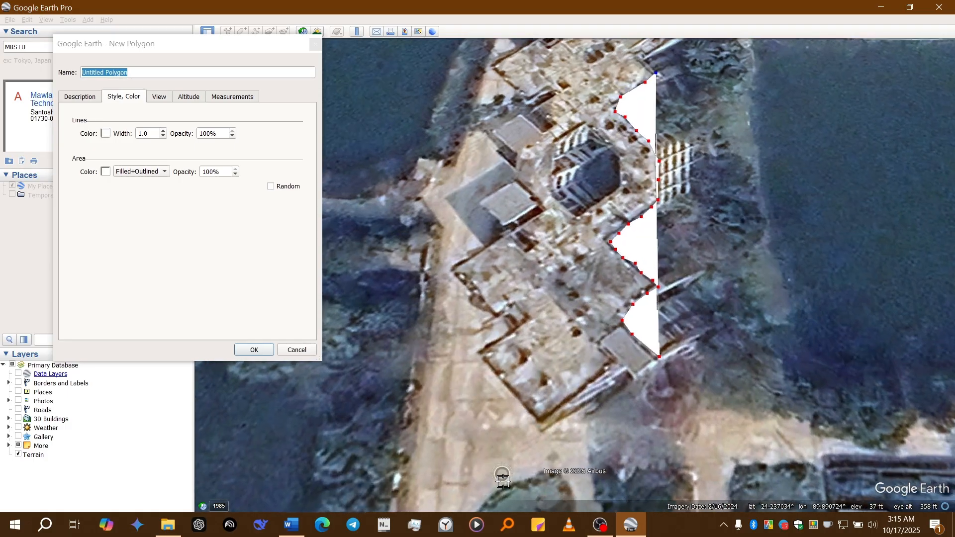
pyautogui.scroll(2, 632, 159)
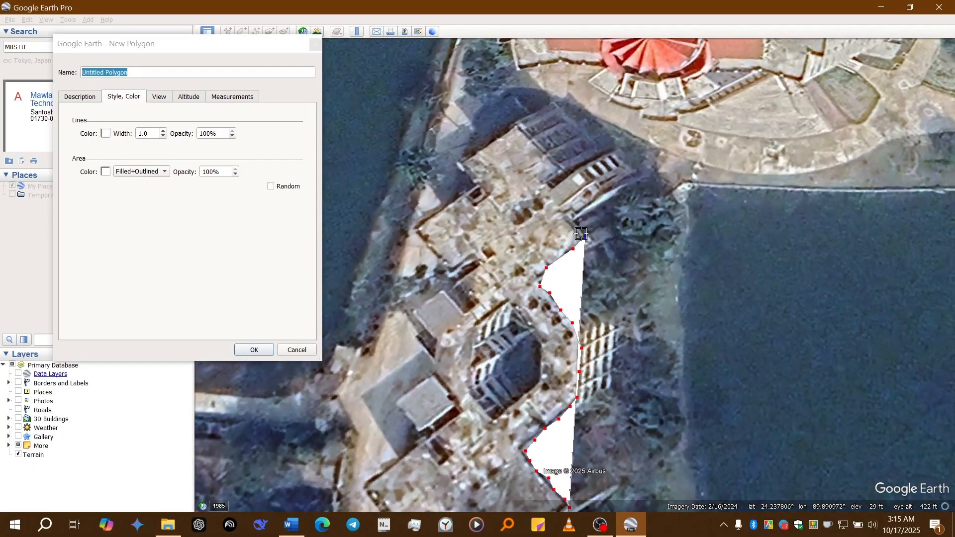
pyautogui.click(575, 229)
pyautogui.click(576, 229)
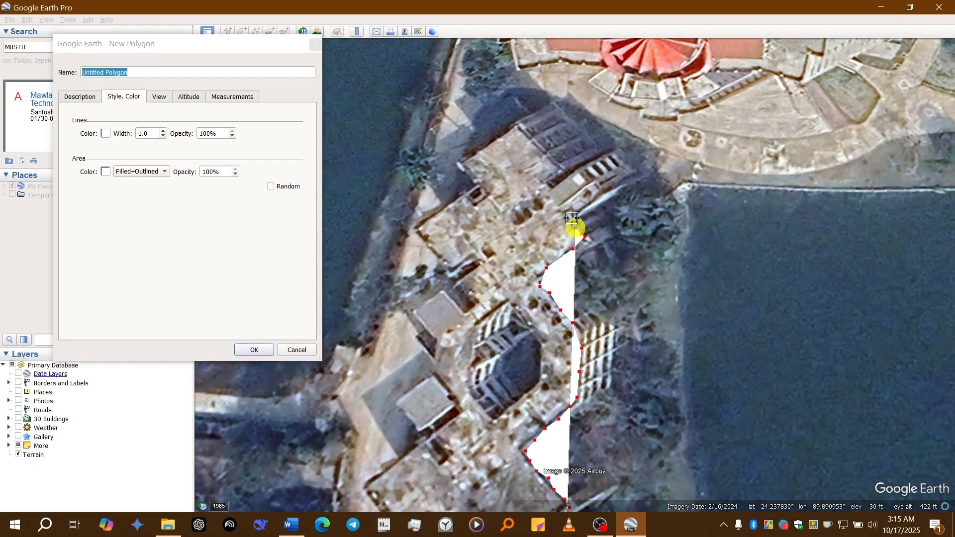
pyautogui.click(571, 217)
pyautogui.click(582, 207)
pyautogui.click(598, 195)
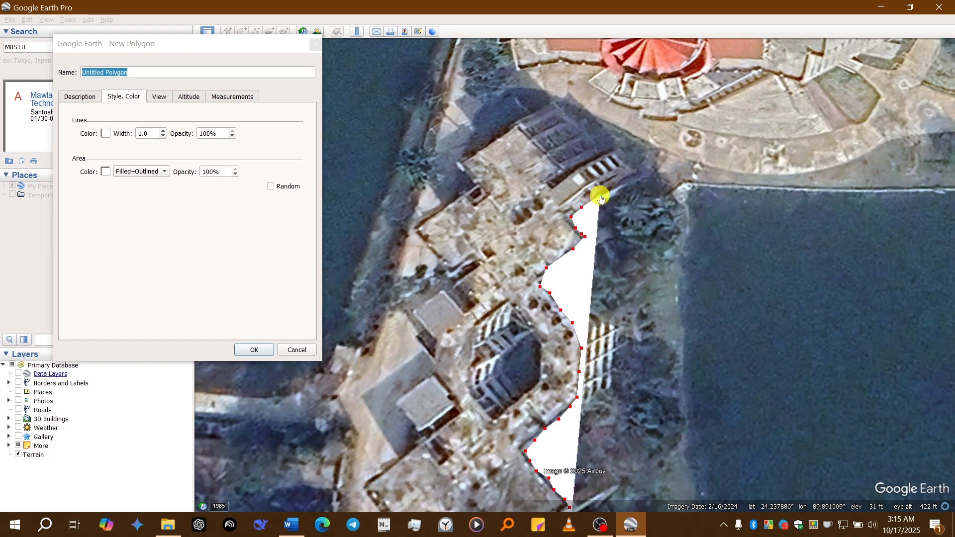
# Trace the northeast edge of the northern wing up to the building's northernmost corner
pyautogui.click(588, 185)
pyautogui.click(581, 164)
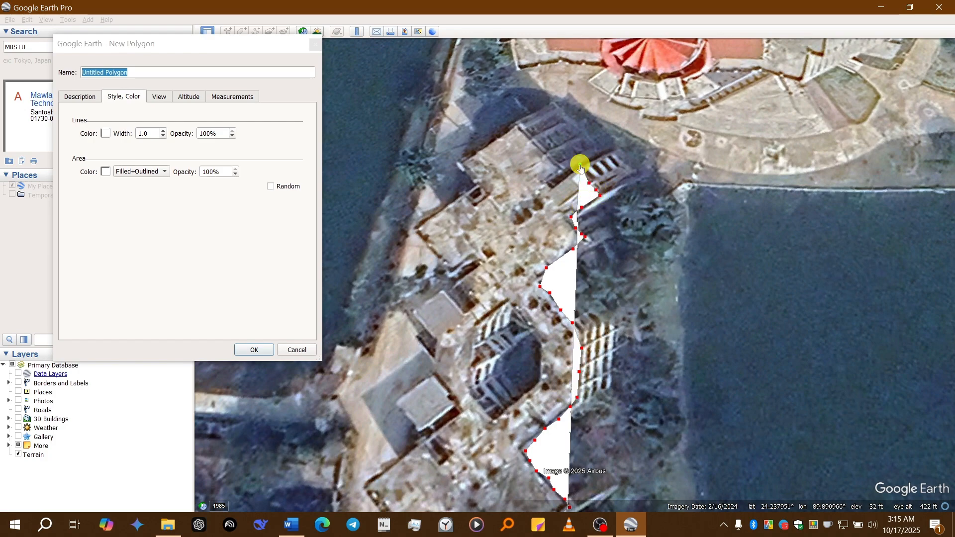
pyautogui.click(565, 165)
pyautogui.click(549, 156)
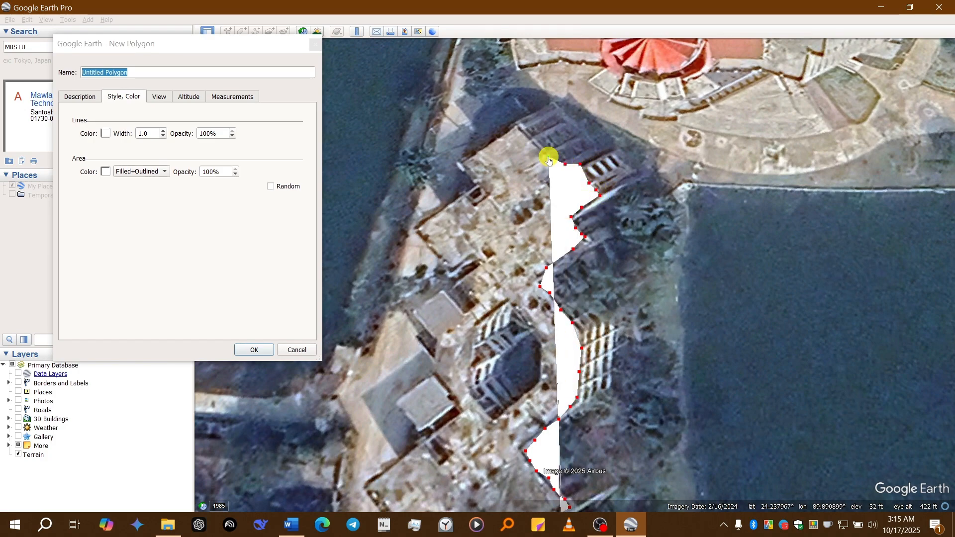
pyautogui.click(542, 150)
pyautogui.click(534, 144)
pyautogui.click(525, 137)
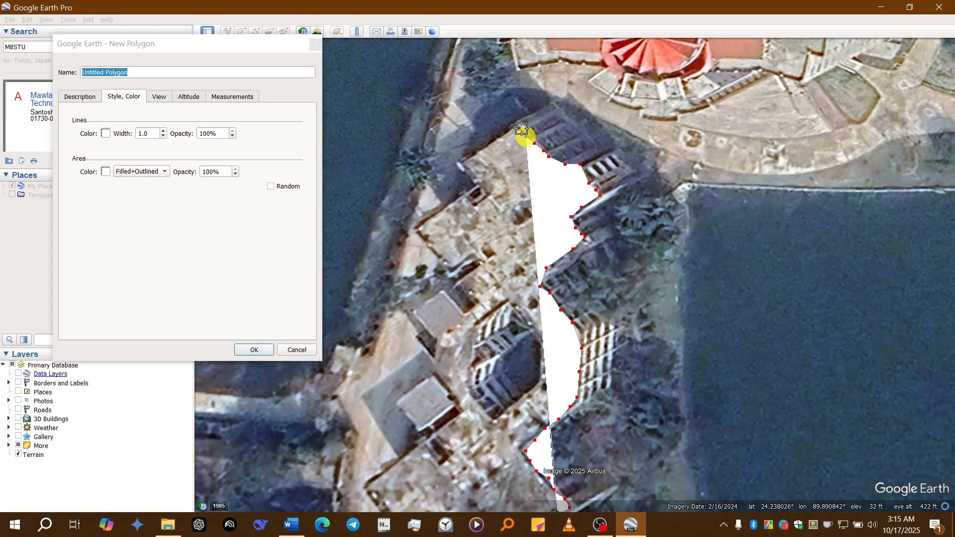
pyautogui.click(520, 128)
# Trace the northern wing's northwest edge southwest from the building's northernmost corner to the wing tip's west corner
pyautogui.click(514, 131)
pyautogui.click(503, 133)
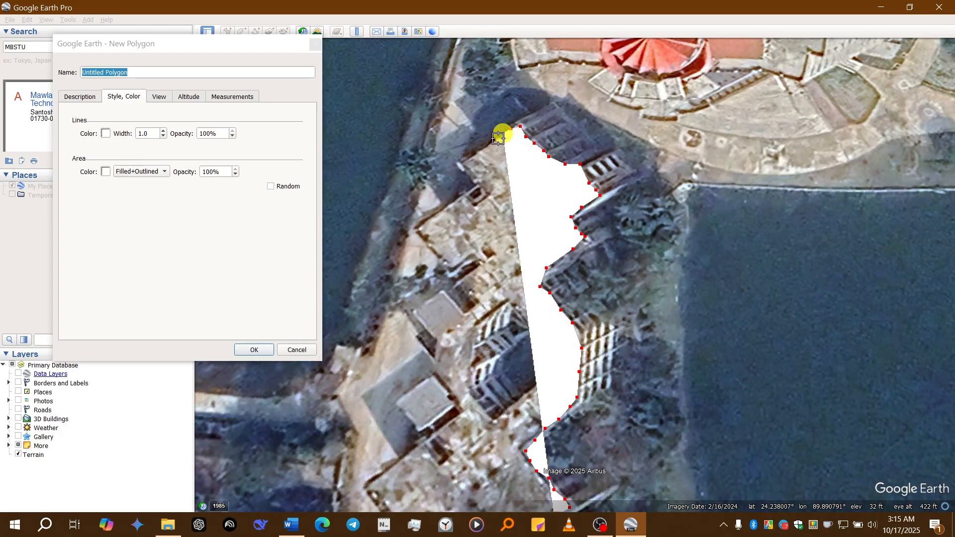
pyautogui.click(498, 139)
pyautogui.click(491, 144)
pyautogui.click(478, 156)
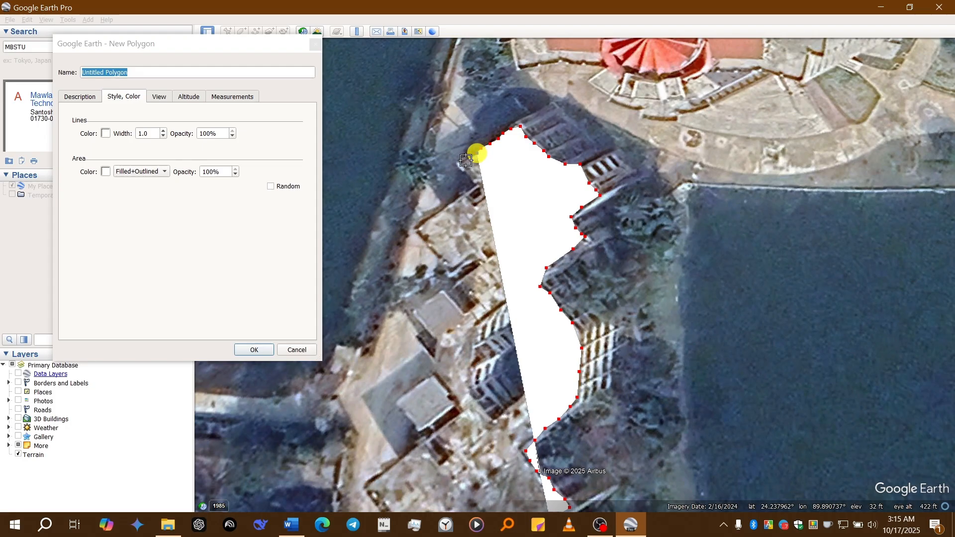
pyautogui.click(464, 160)
# Extend the outline through the small notch, around the northern wing's western corner, and southeast toward the recess above the upper grey-roofed block
pyautogui.scroll(-2, 479, 184)
pyautogui.scroll(3, 480, 190)
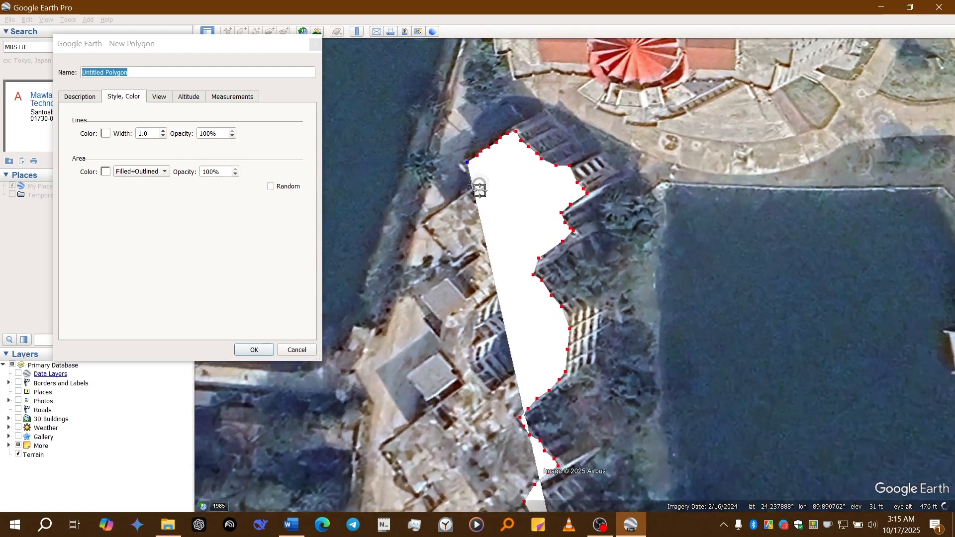
pyautogui.scroll(1, 481, 192)
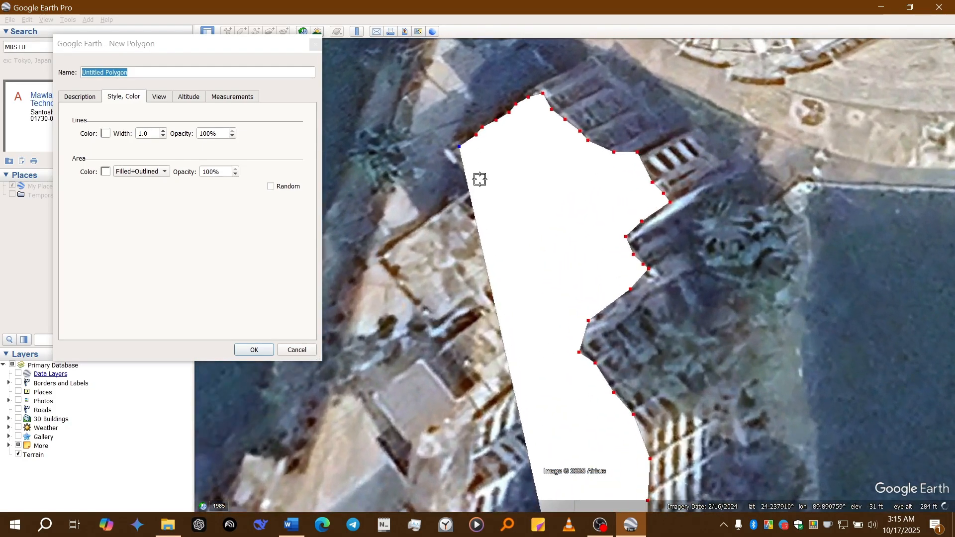
pyautogui.click(470, 164)
pyautogui.click(480, 181)
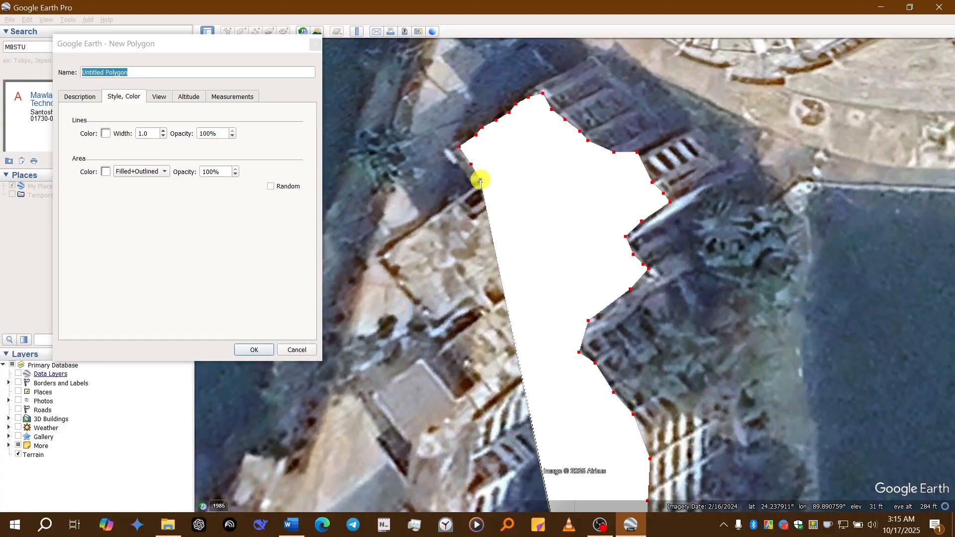
pyautogui.click(474, 188)
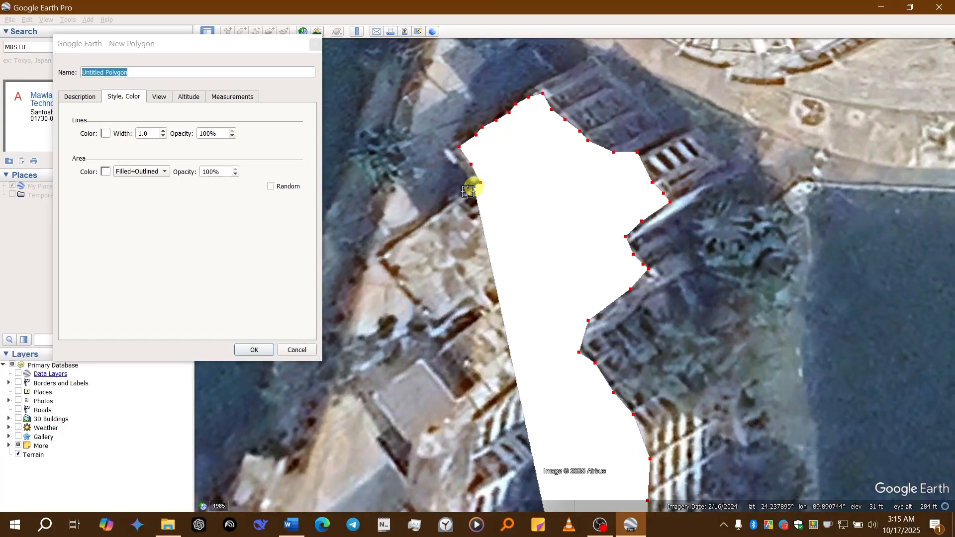
pyautogui.click(468, 192)
pyautogui.click(460, 199)
pyautogui.moveTo(442, 215)
pyautogui.mouseDown()
pyautogui.moveTo(384, 262)
pyautogui.moveTo(429, 326)
pyautogui.mouseUp()
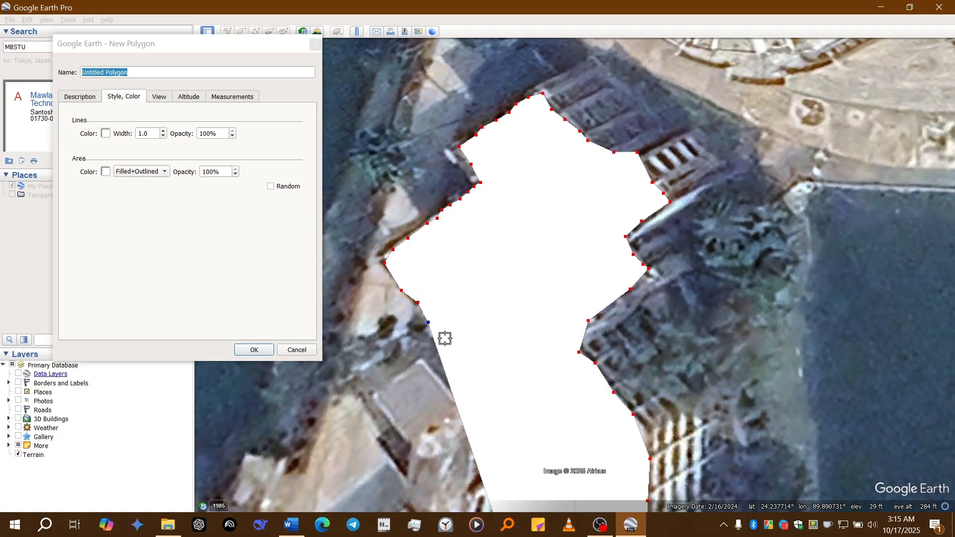
pyautogui.press('super')
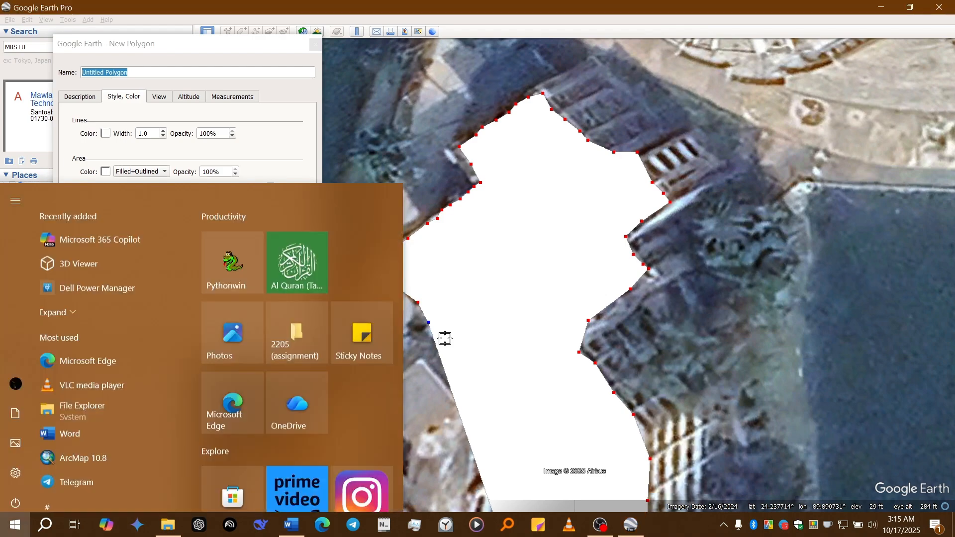
pyautogui.press('super')
pyautogui.press('super')
pyautogui.press('super')
pyautogui.press('super')
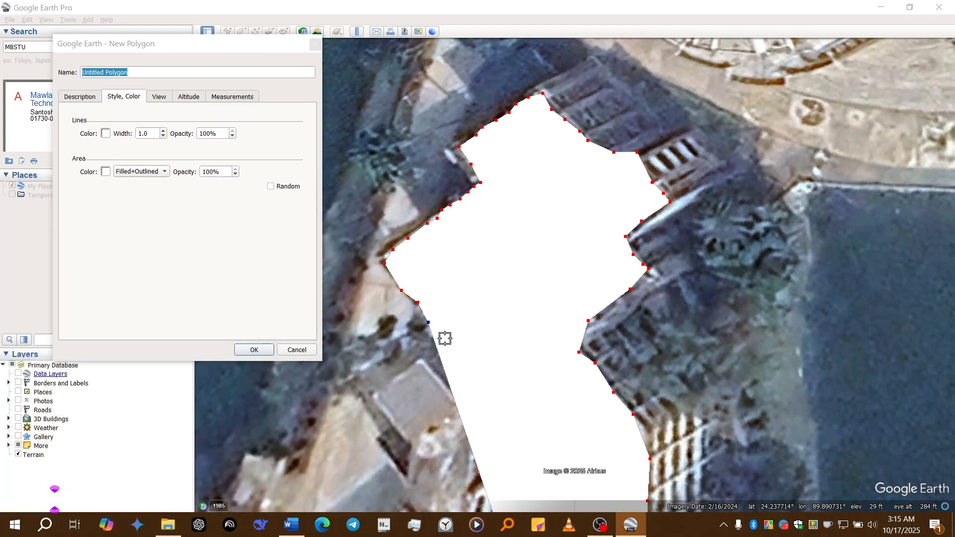
pyautogui.press('super')
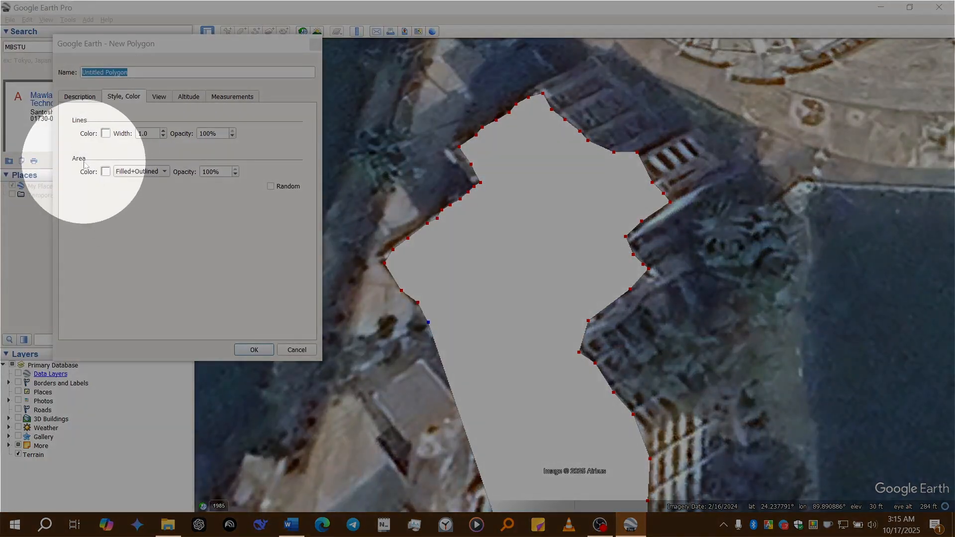
# Set the polygon's area style to Outlined
pyautogui.click(154, 173)
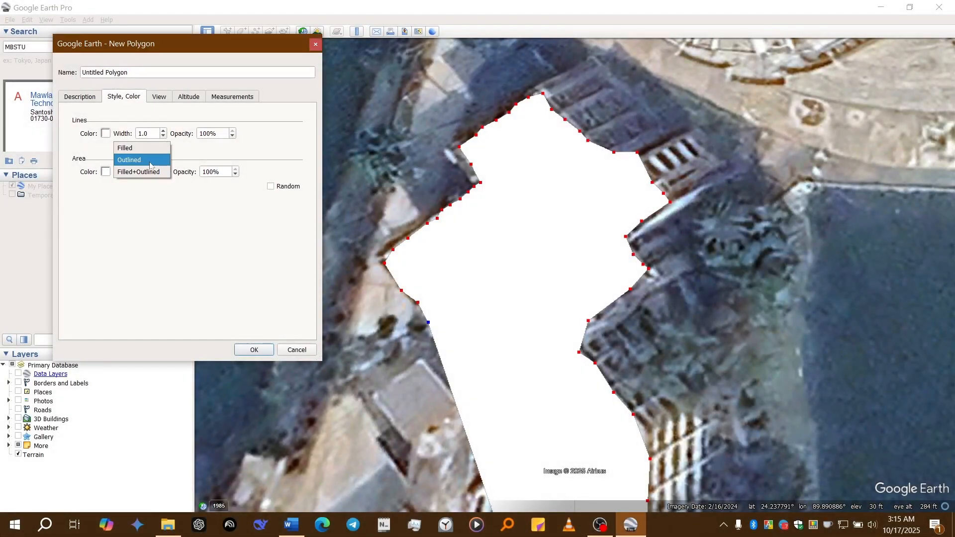
pyautogui.click(150, 157)
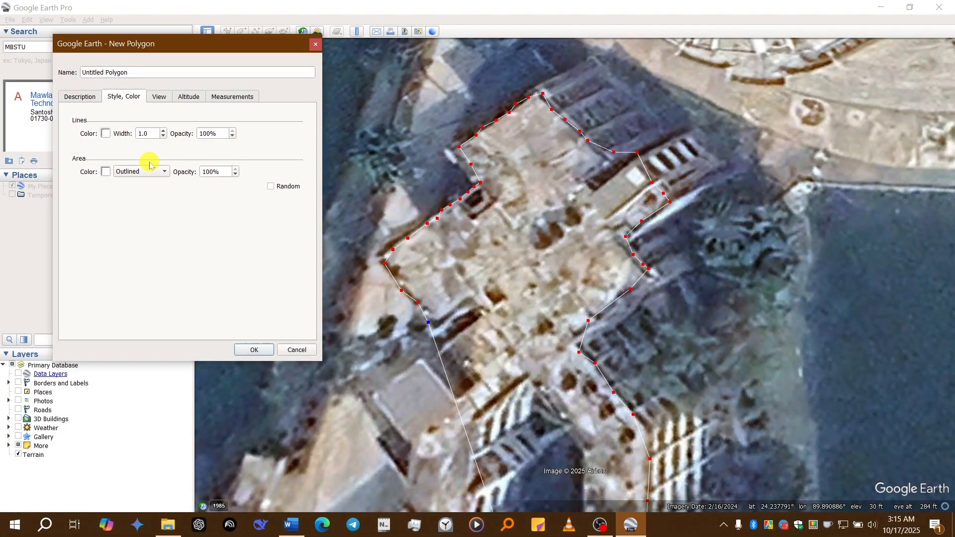
# Continue the outline into the recess and around the upper grey-roofed block on the building's west side
pyautogui.click(429, 315)
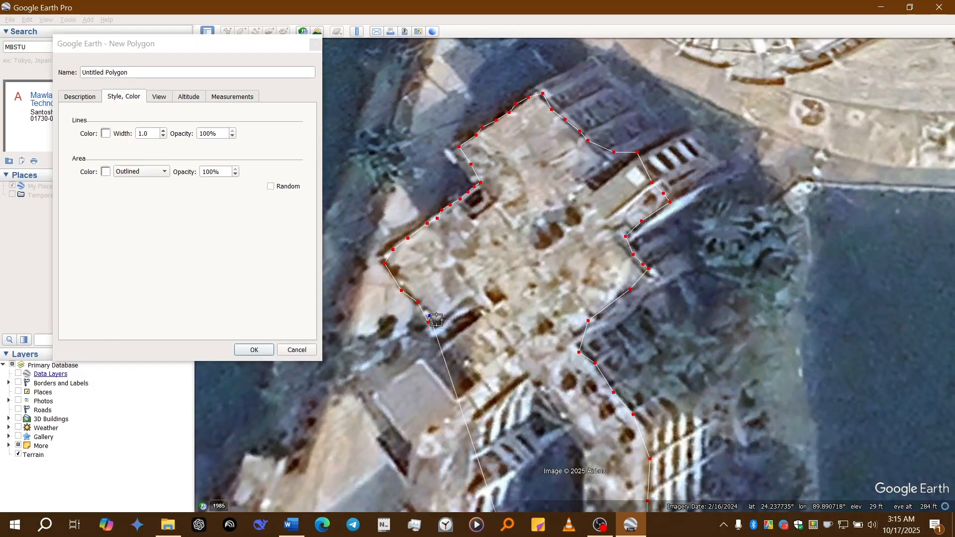
pyautogui.scroll(-3, 439, 322)
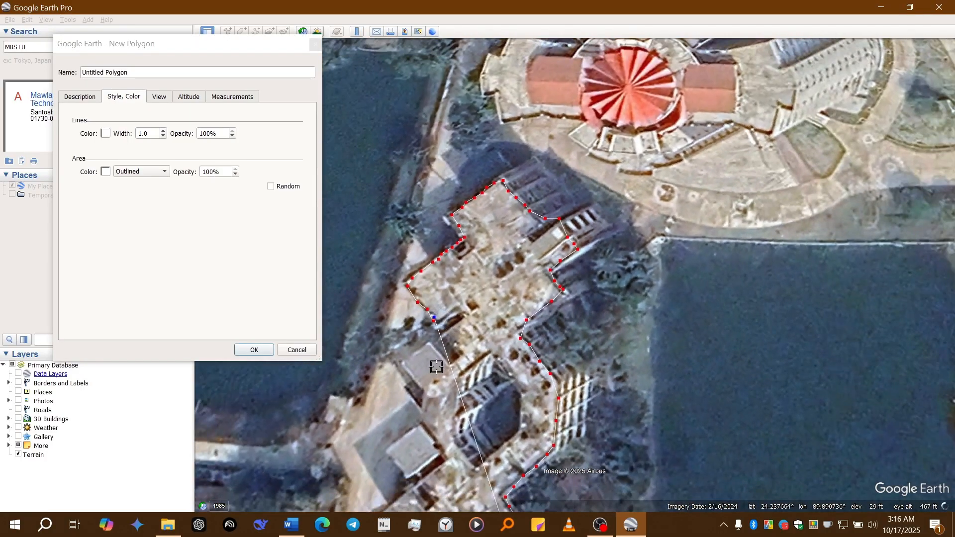
pyautogui.scroll(-5, 404, 410)
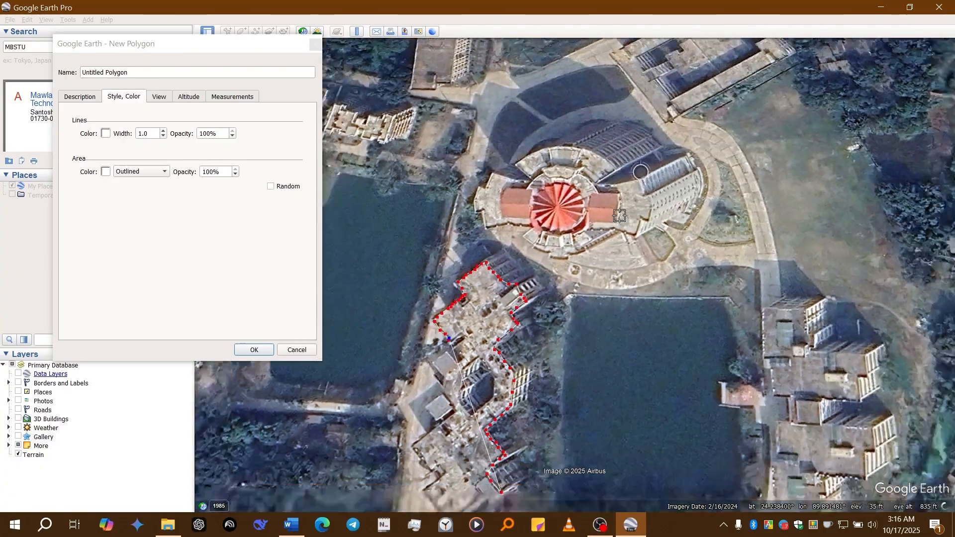
pyautogui.scroll(4, 477, 385)
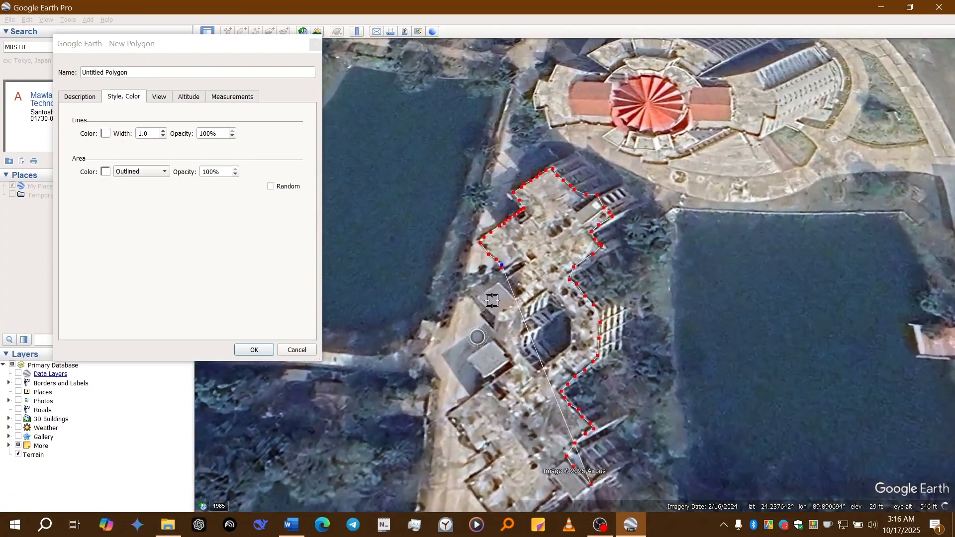
pyautogui.scroll(2, 493, 295)
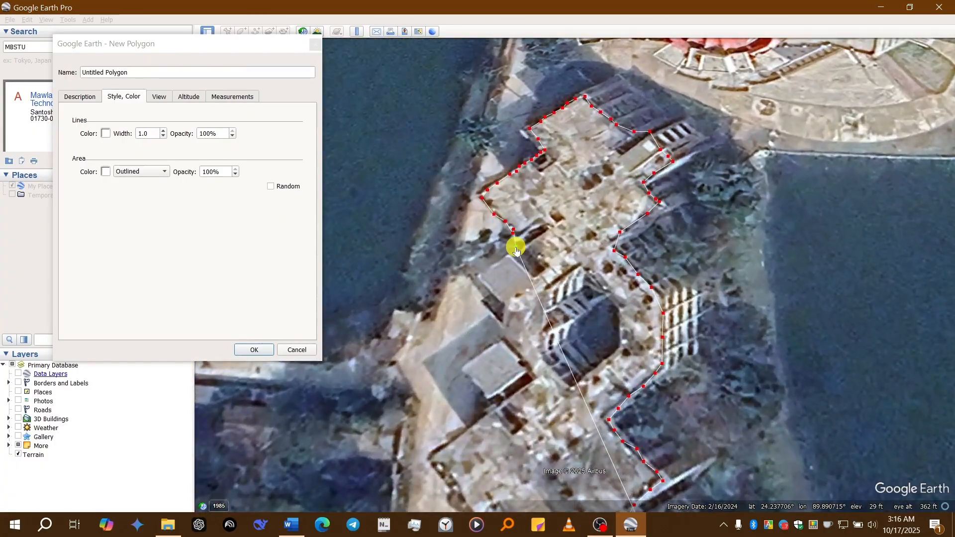
pyautogui.click(509, 256)
pyautogui.click(492, 262)
pyautogui.click(475, 272)
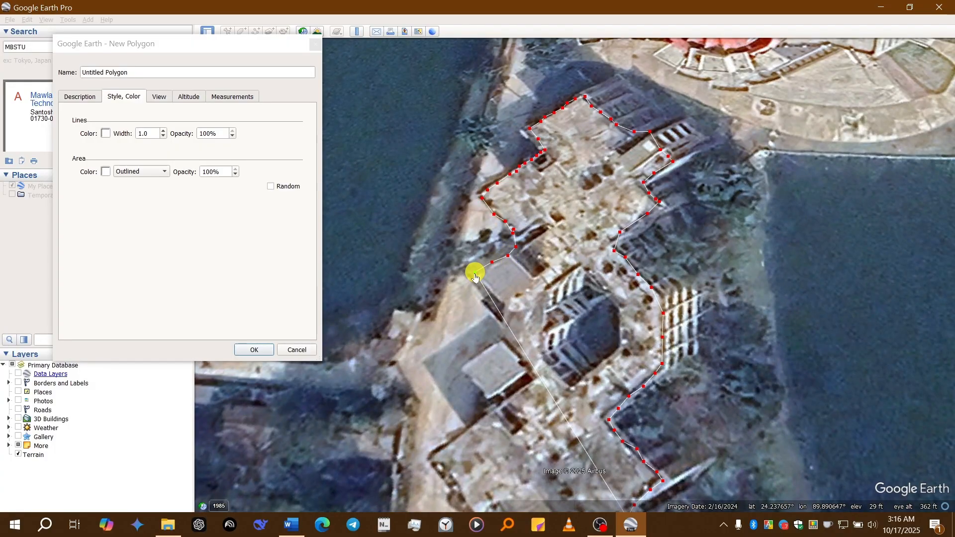
pyautogui.click(481, 280)
pyautogui.click(496, 295)
pyautogui.click(504, 301)
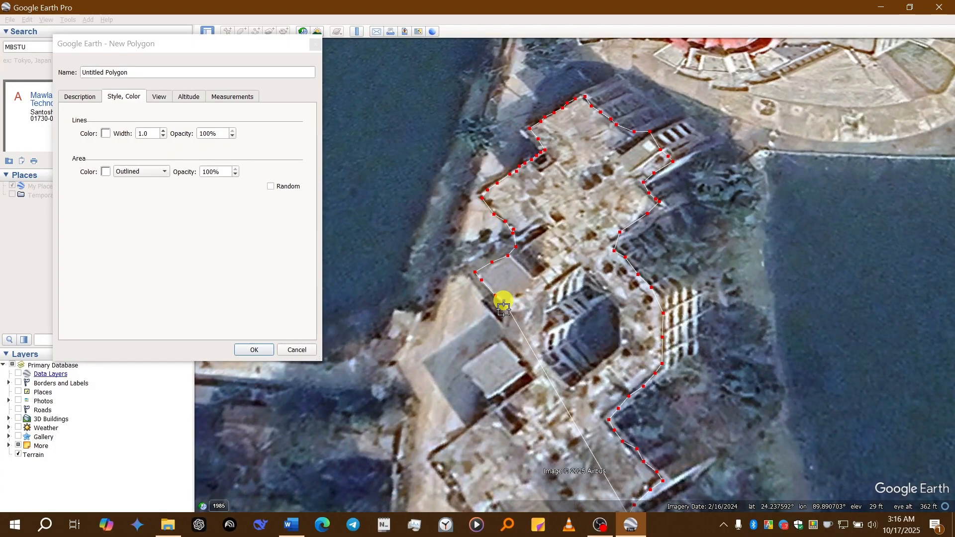
# Trace the outline south between the two grey-roofed blocks and around the lower block's northwest and southwest edges
pyautogui.click(504, 317)
pyautogui.click(504, 329)
pyautogui.click(500, 340)
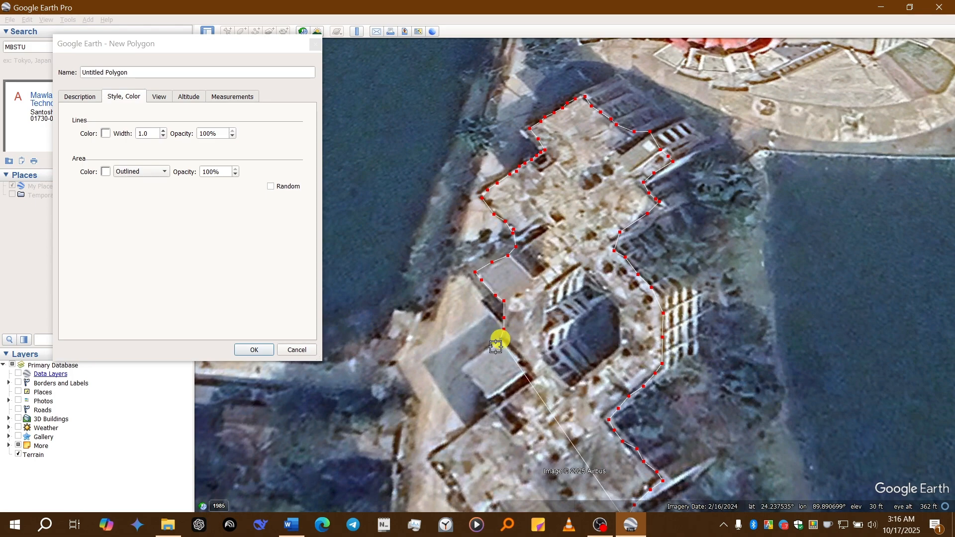
pyautogui.click(492, 349)
pyautogui.click(482, 353)
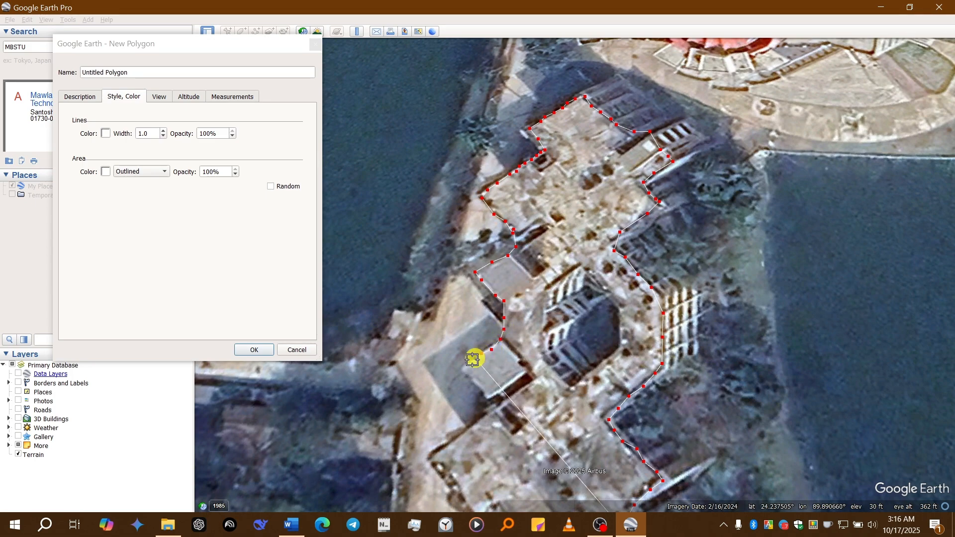
pyautogui.click(470, 364)
pyautogui.click(462, 367)
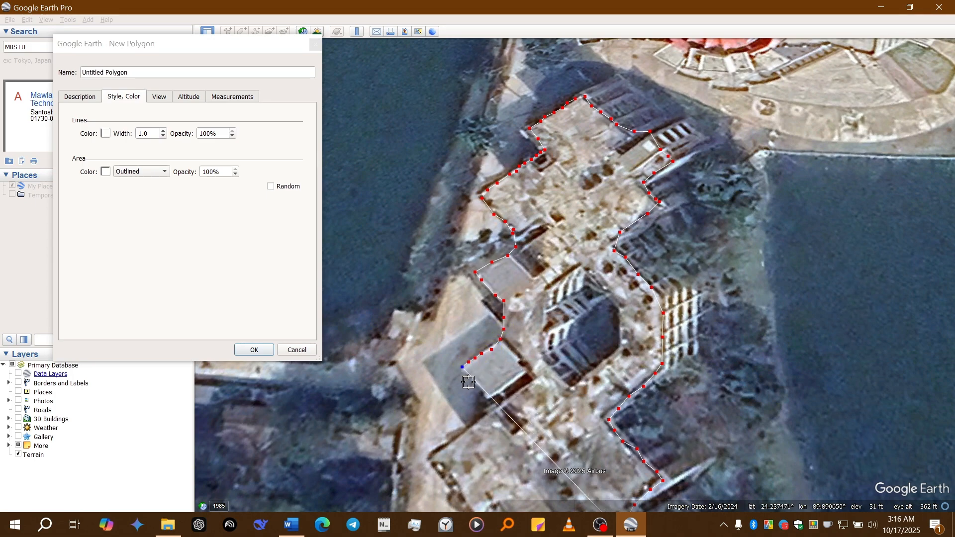
pyautogui.click(468, 382)
pyautogui.click(479, 389)
pyautogui.click(488, 395)
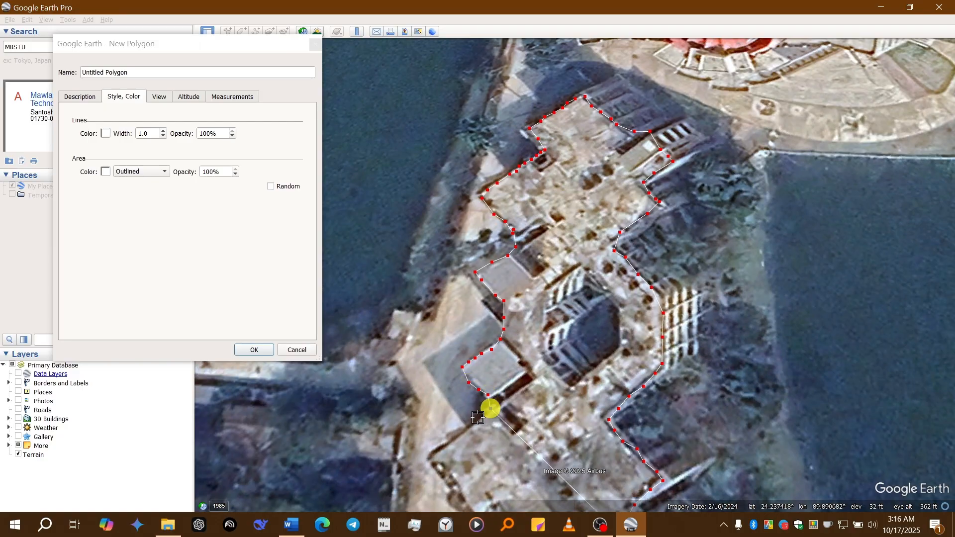
# Extend the outline southwest along the roof edge from the lower grey-roofed block toward the southern wing's west corner
pyautogui.click(491, 408)
pyautogui.click(478, 418)
pyautogui.click(468, 423)
pyautogui.click(457, 432)
pyautogui.click(453, 440)
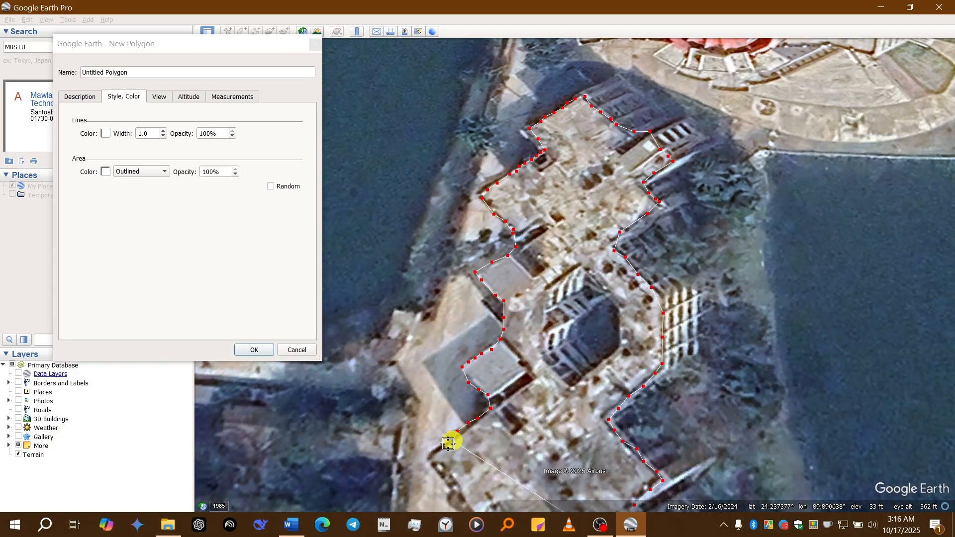
pyautogui.click(442, 449)
# Trace around the southern wing's west corner and southeast along its edge into the small recess
pyautogui.scroll(-3, 807, 207)
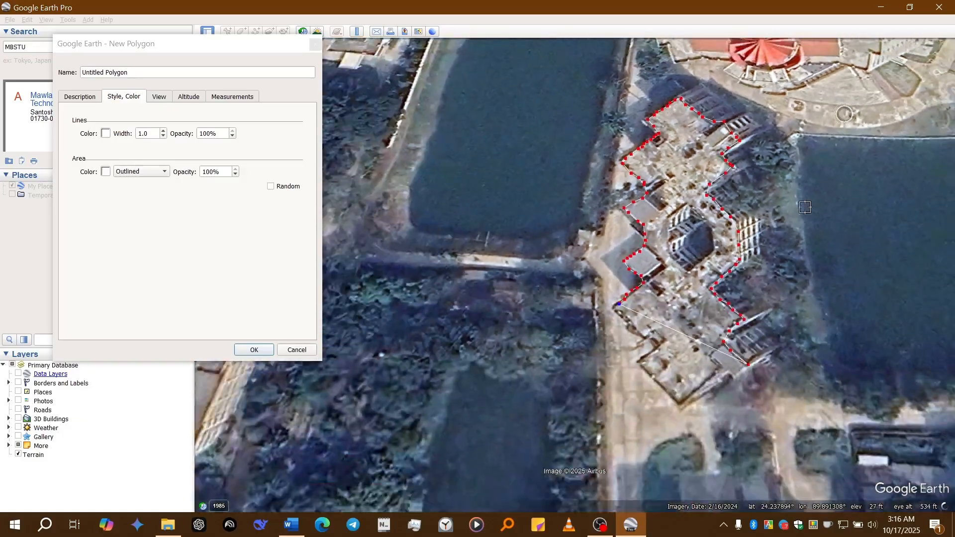
pyautogui.scroll(3, 704, 379)
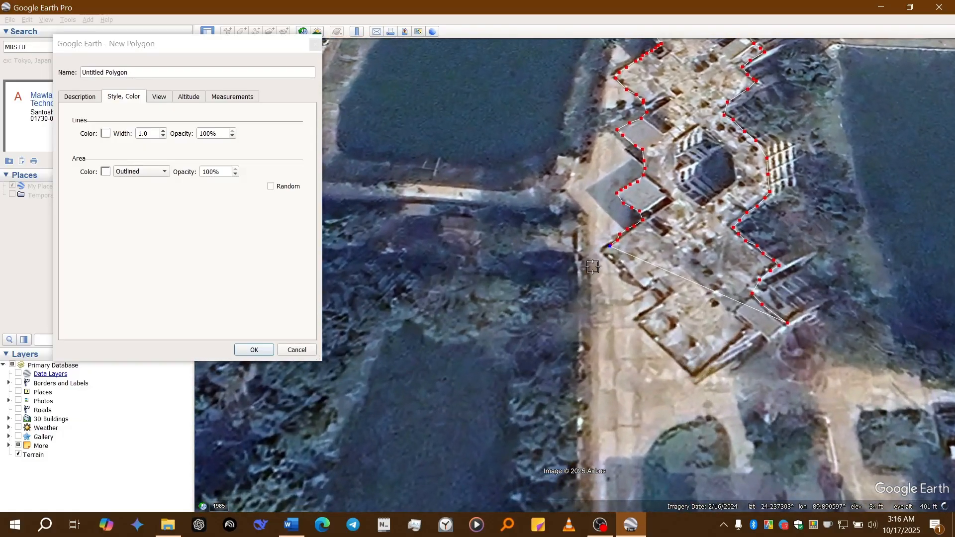
pyautogui.click(601, 251)
pyautogui.click(616, 267)
pyautogui.click(629, 277)
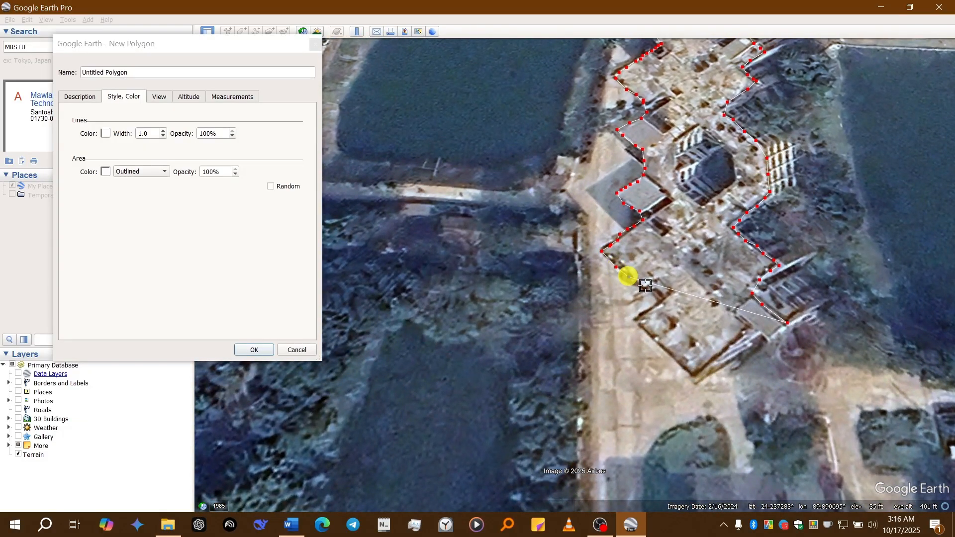
pyautogui.click(647, 287)
pyautogui.click(653, 289)
pyautogui.click(662, 289)
pyautogui.click(666, 294)
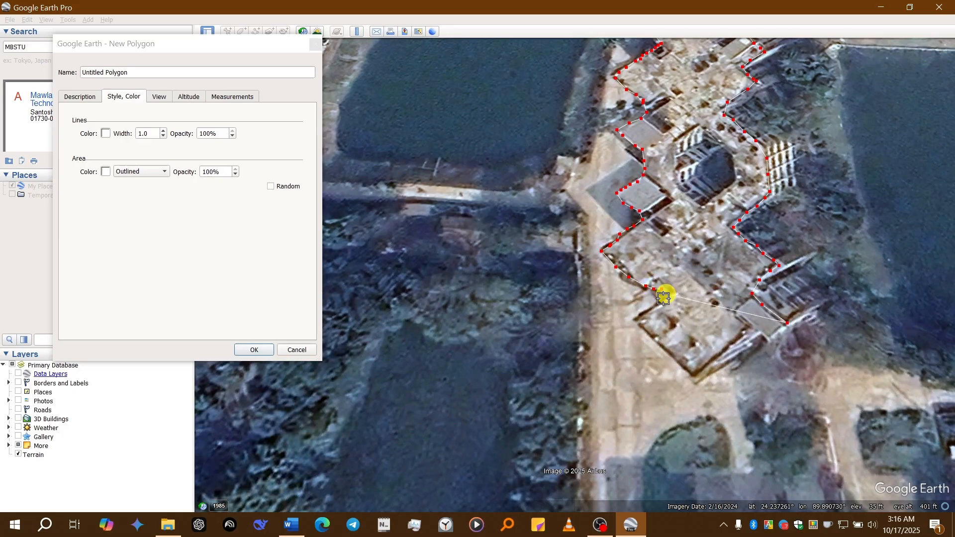
# Continue the outline southwest out of the recess, around the lower west corner, and down to the building's southernmost corner
pyautogui.click(662, 301)
pyautogui.click(654, 307)
pyautogui.click(646, 313)
pyautogui.click(638, 320)
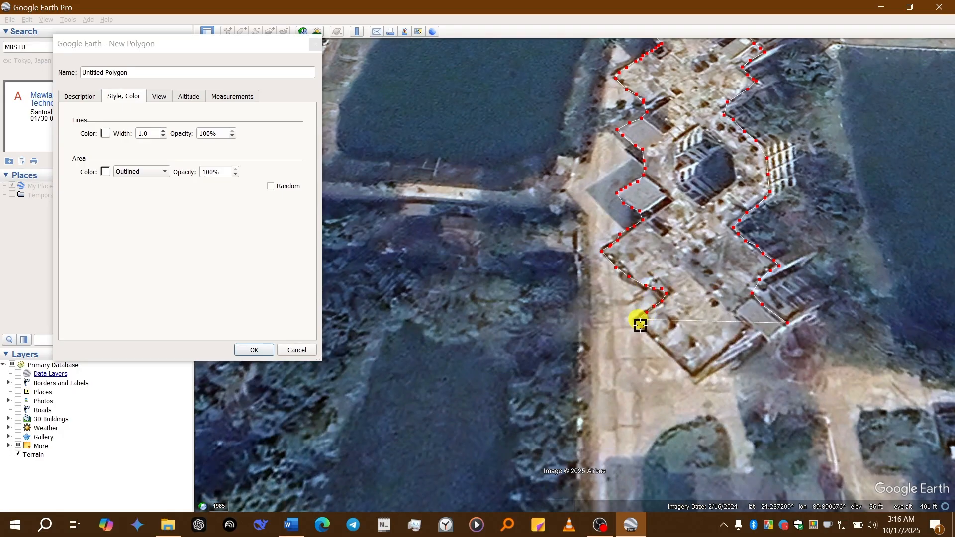
pyautogui.click(654, 337)
pyautogui.click(672, 353)
pyautogui.click(686, 368)
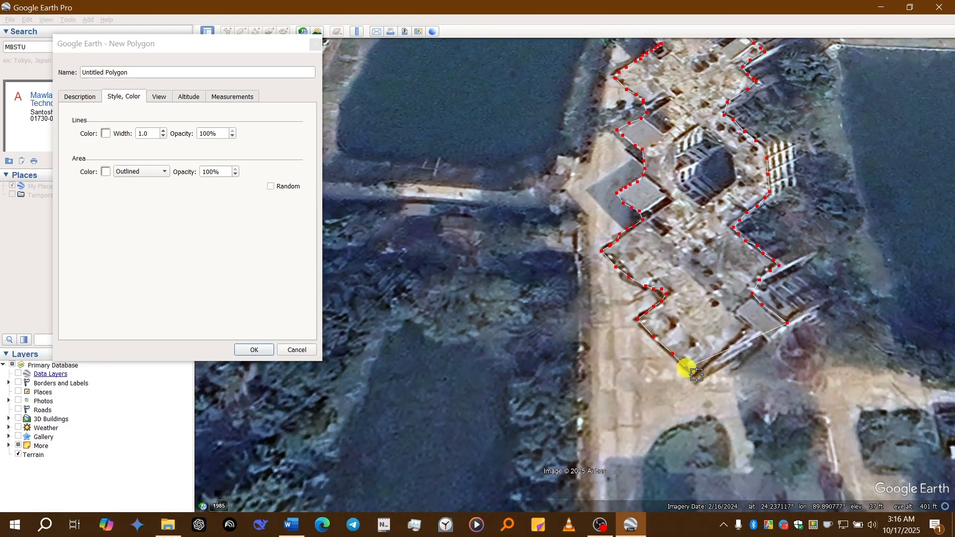
pyautogui.click(696, 376)
# Trace the southeast edge northeast from the southernmost corner, around the small grey-roofed section, to close up on the outline's starting point
pyautogui.click(712, 363)
pyautogui.click(718, 350)
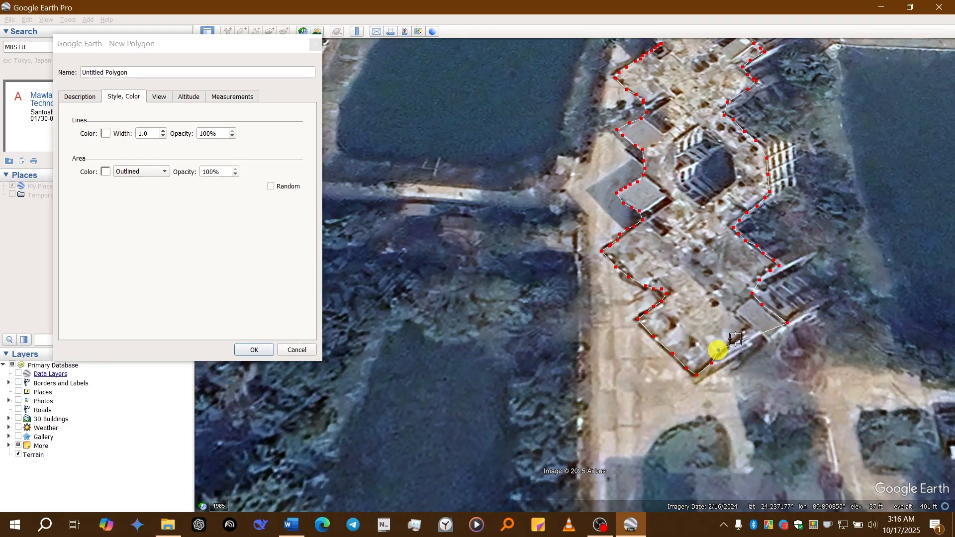
pyautogui.click(738, 337)
pyautogui.click(750, 328)
pyautogui.click(763, 337)
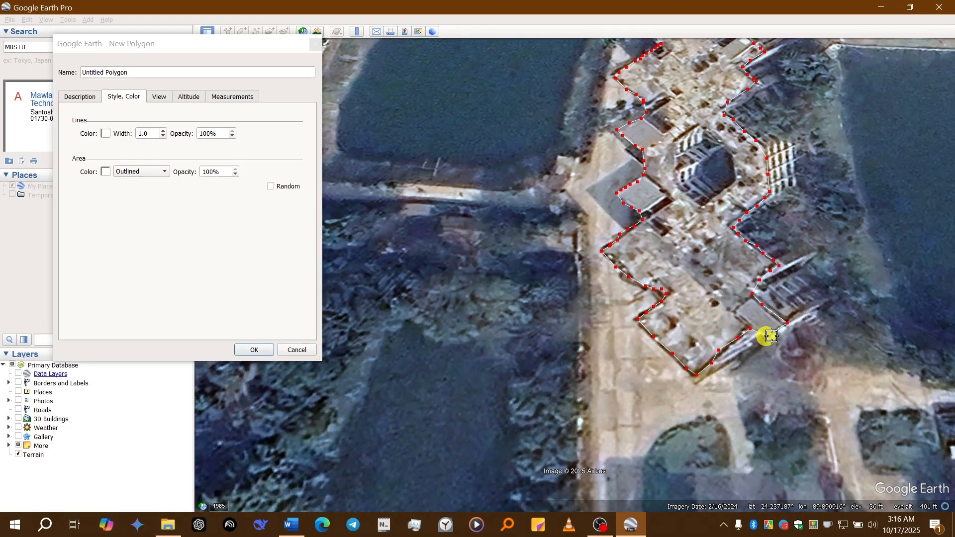
pyautogui.click(773, 336)
pyautogui.click(781, 330)
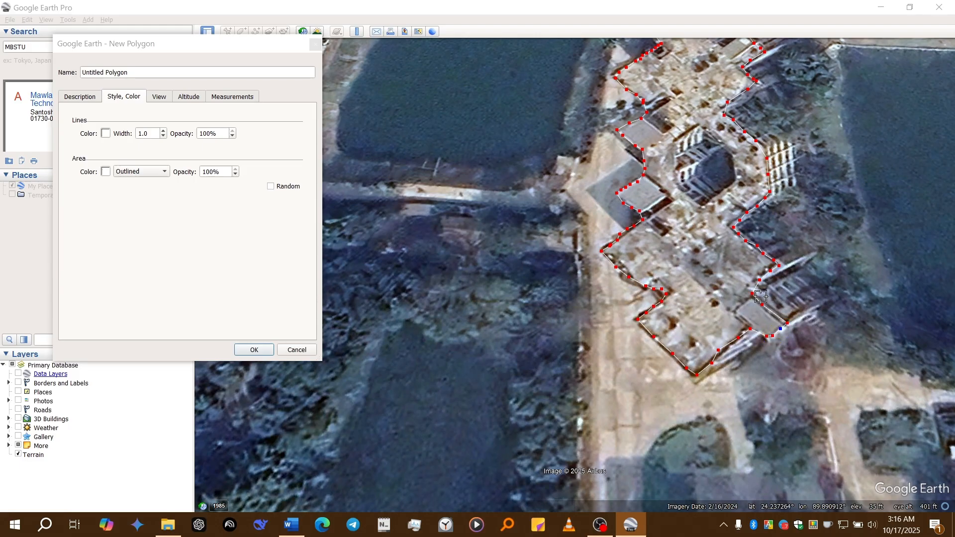
pyautogui.press('super')
pyautogui.press('super')
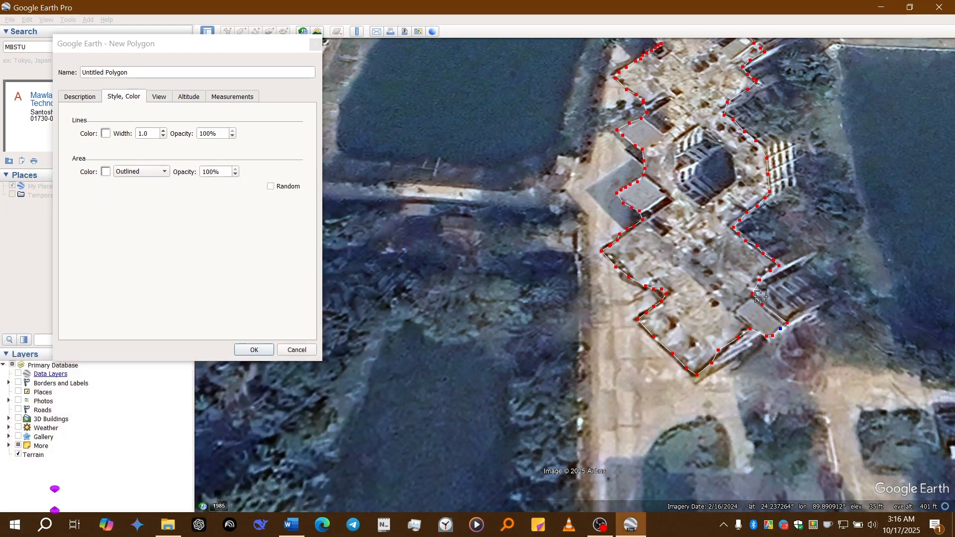
pyautogui.press('super')
pyautogui.press('super')
pyautogui.scroll(-2, 826, 190)
pyautogui.scroll(-2, 826, 191)
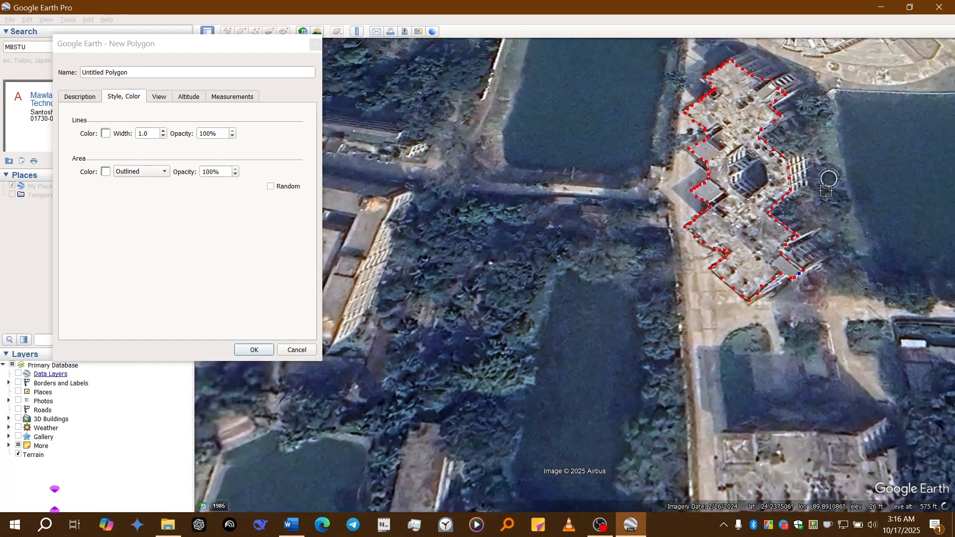
# Set the traced polygon's area style to Filled+Outlined and name the polygon "Acadmic Building 1"
pyautogui.click(137, 171)
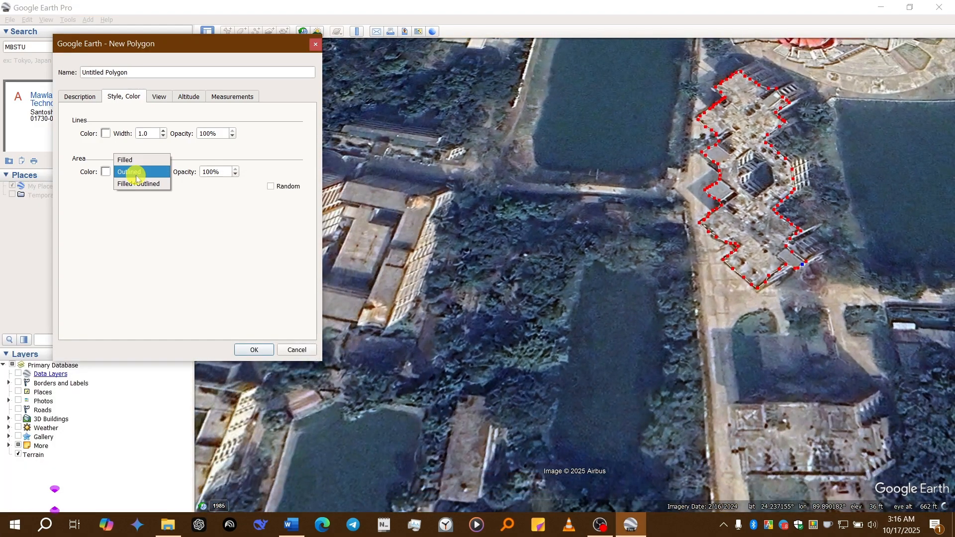
pyautogui.click(145, 184)
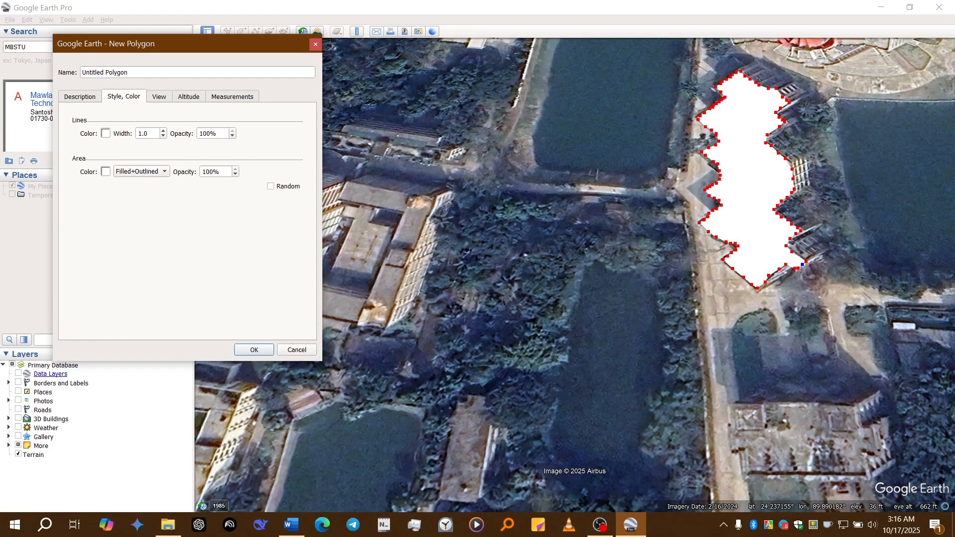
pyautogui.click(178, 72)
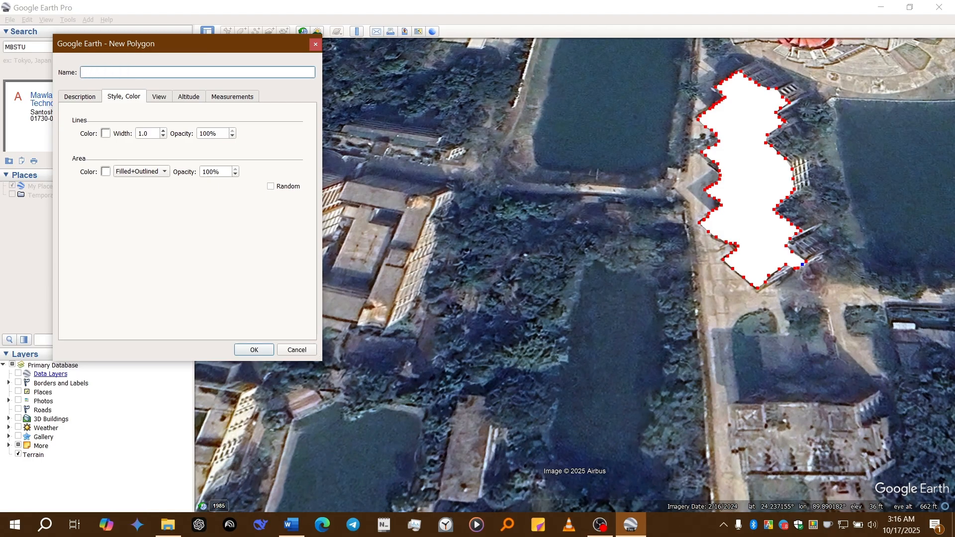
pyautogui.write('Acadmic Building 1')
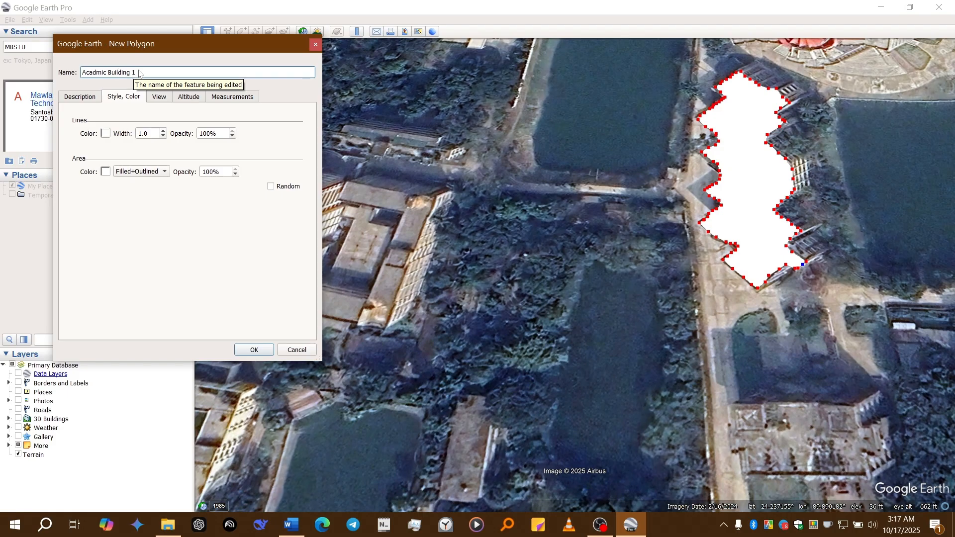
pyautogui.click(106, 133)
pyautogui.press('Escape')
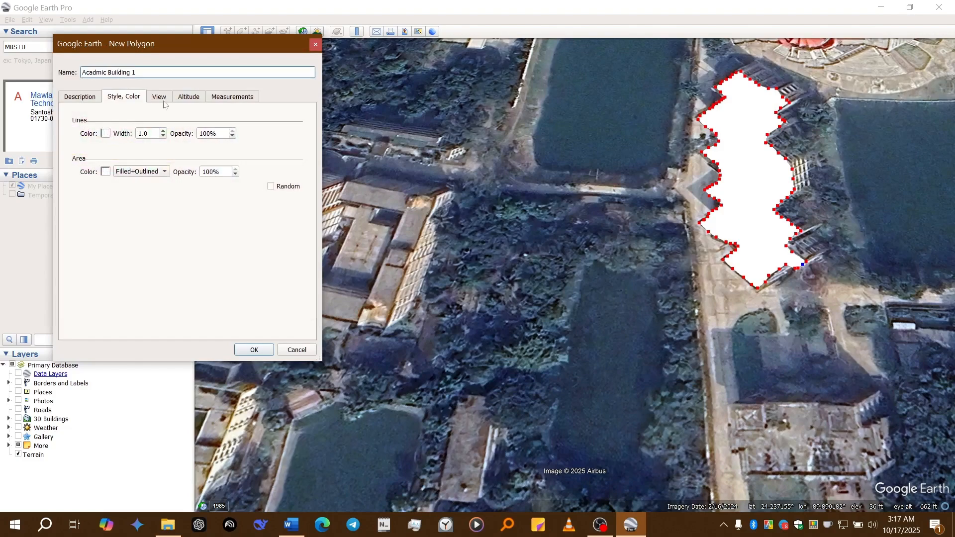
pyautogui.click(166, 100)
pyautogui.click(189, 98)
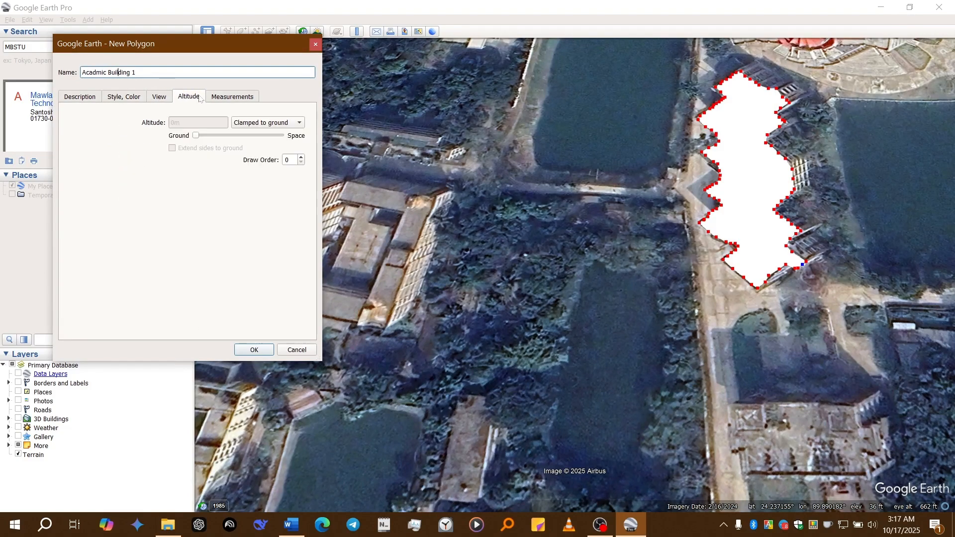
pyautogui.click(217, 97)
pyautogui.click(90, 97)
pyautogui.click(121, 97)
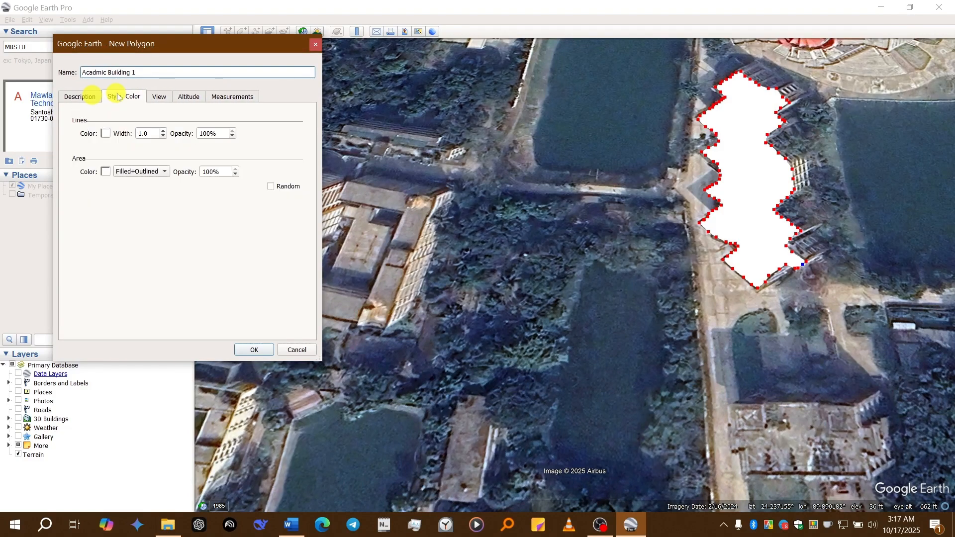
# Save the finished Acadmic Building 1 polygon to My Places
pyautogui.click(254, 350)
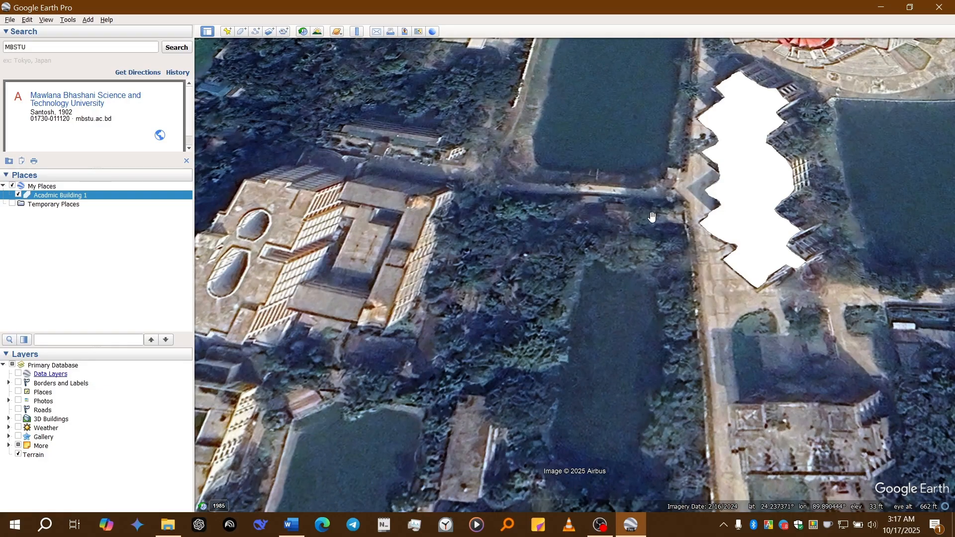
pyautogui.moveTo(684, 197); pyautogui.dragTo(484, 273)
pyautogui.moveTo(616, 177); pyautogui.dragTo(542, 246)
# Open the properties of the Acadmic Building 1 polygon for review and close them without editing
pyautogui.rightClick(64, 197)
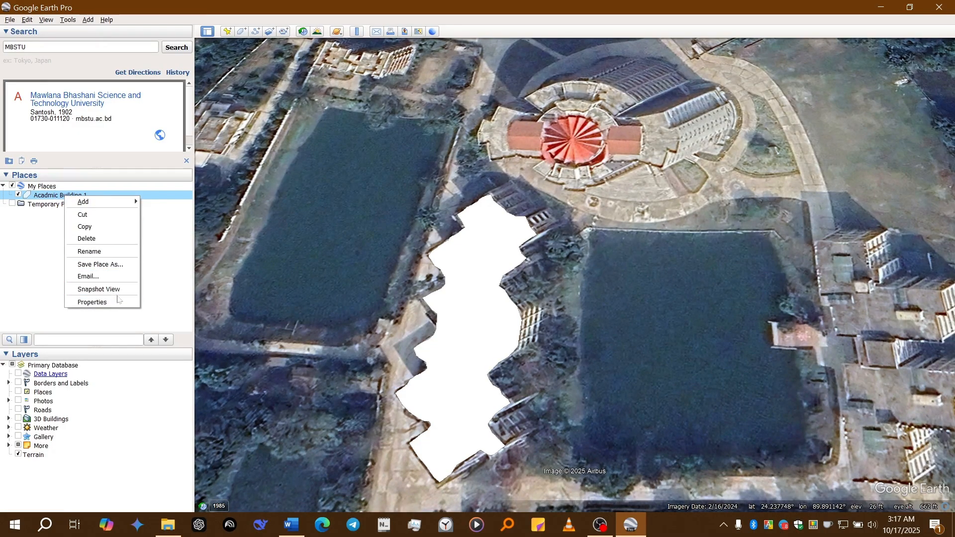
pyautogui.click(117, 302)
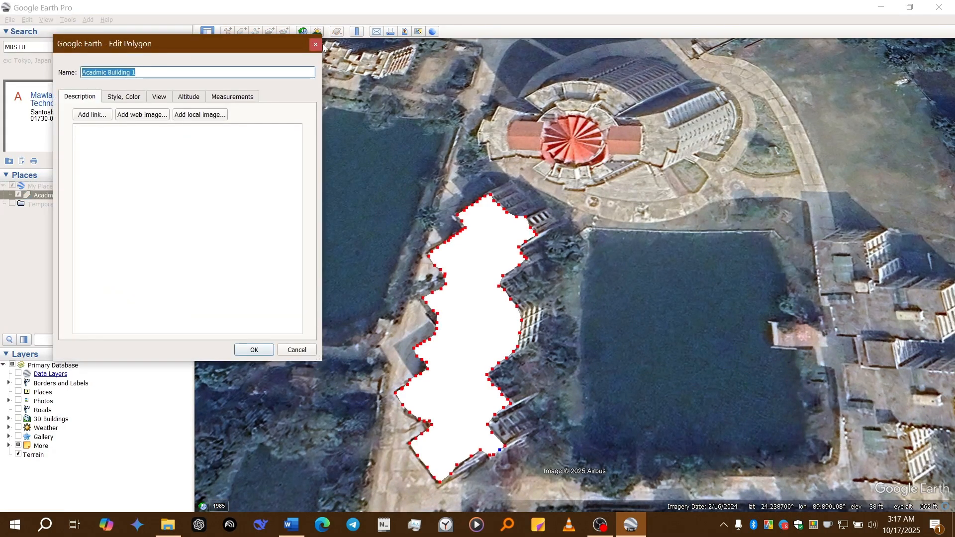
pyautogui.click(316, 45)
# Start a new polygon for the round red-domed building north of the ponds
pyautogui.moveTo(571, 146); pyautogui.dragTo(551, 241)
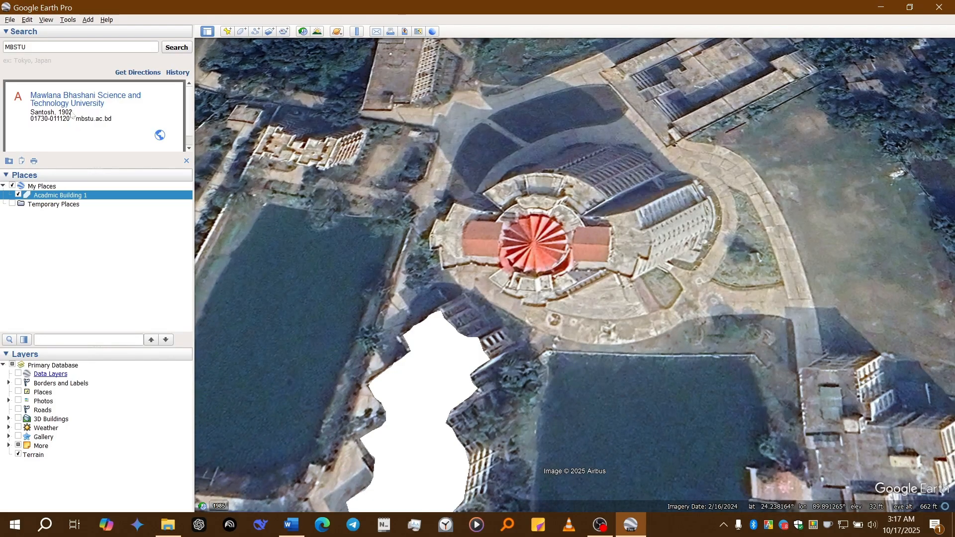
pyautogui.click(242, 31)
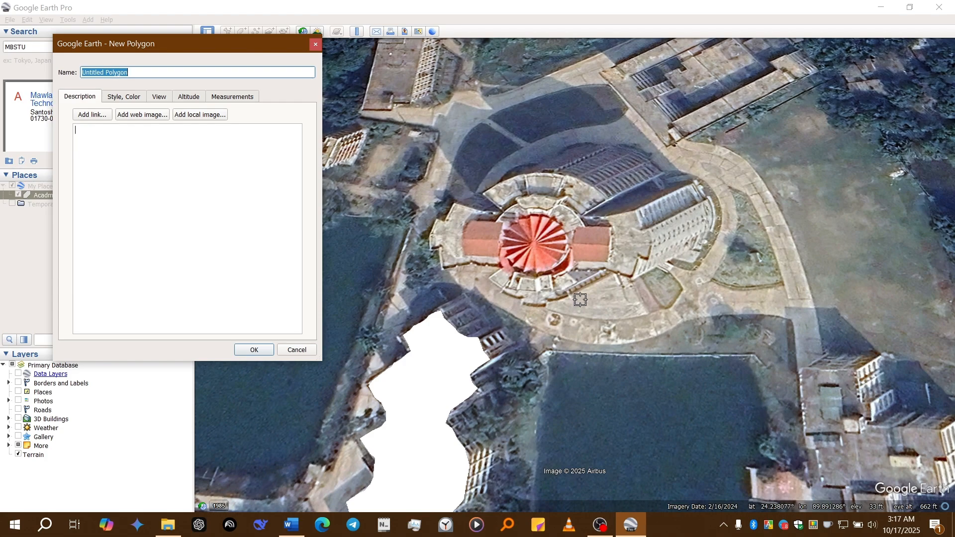
pyautogui.scroll(-2, 580, 299)
pyautogui.scroll(4, 581, 294)
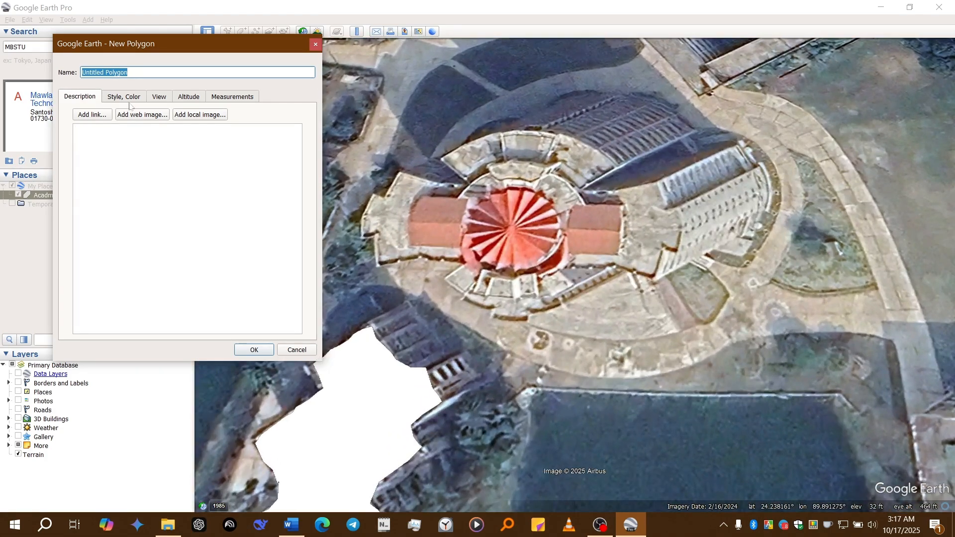
# Set the new polygon's area style to Filled
pyautogui.click(129, 100)
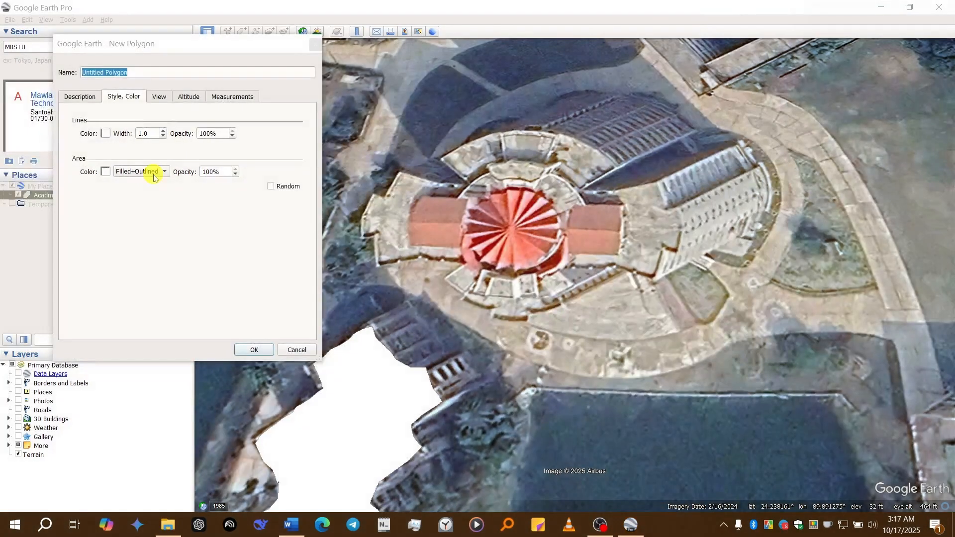
pyautogui.click(154, 172)
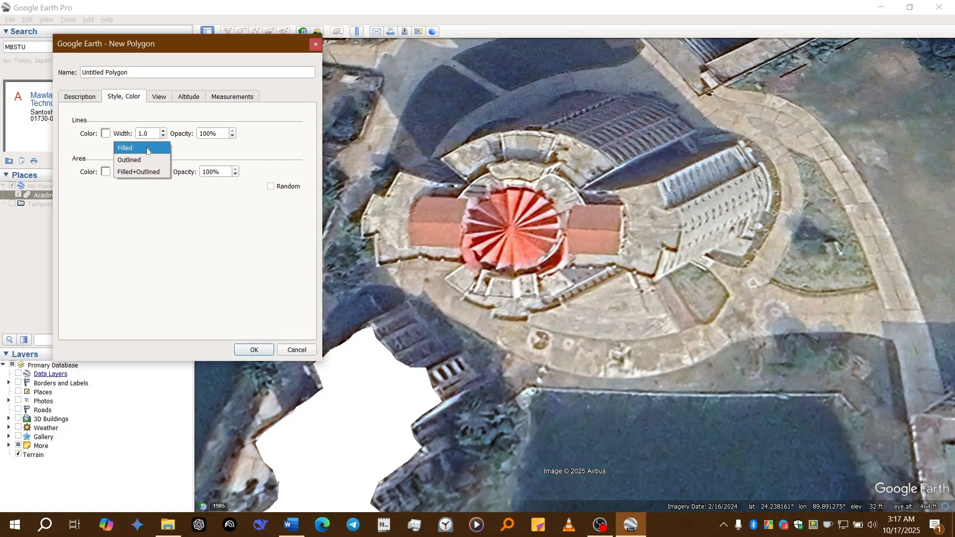
pyautogui.click(147, 148)
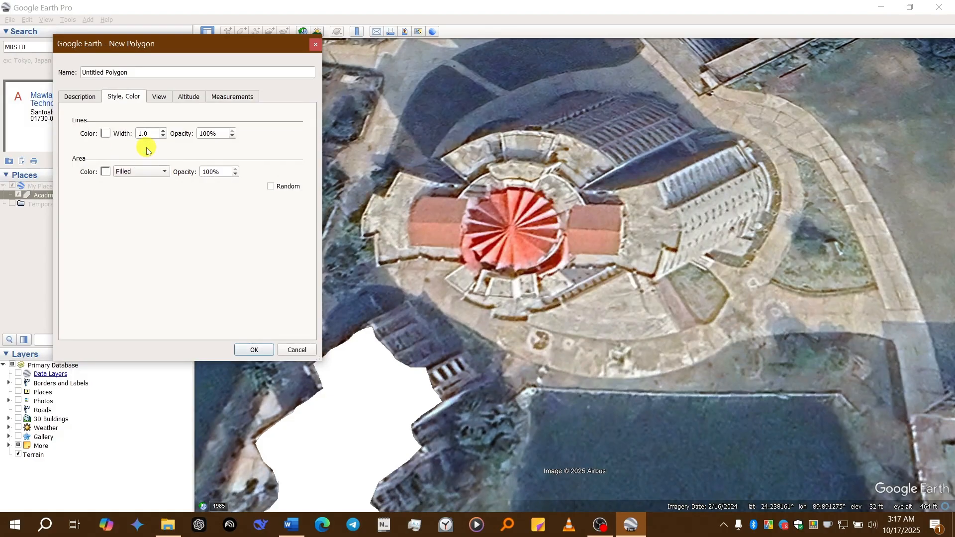
# Place the first outline points northeast along the building's southern wall, from below the red dome toward the eastern wing
pyautogui.click(566, 308)
pyautogui.moveTo(579, 299); pyautogui.dragTo(607, 283)
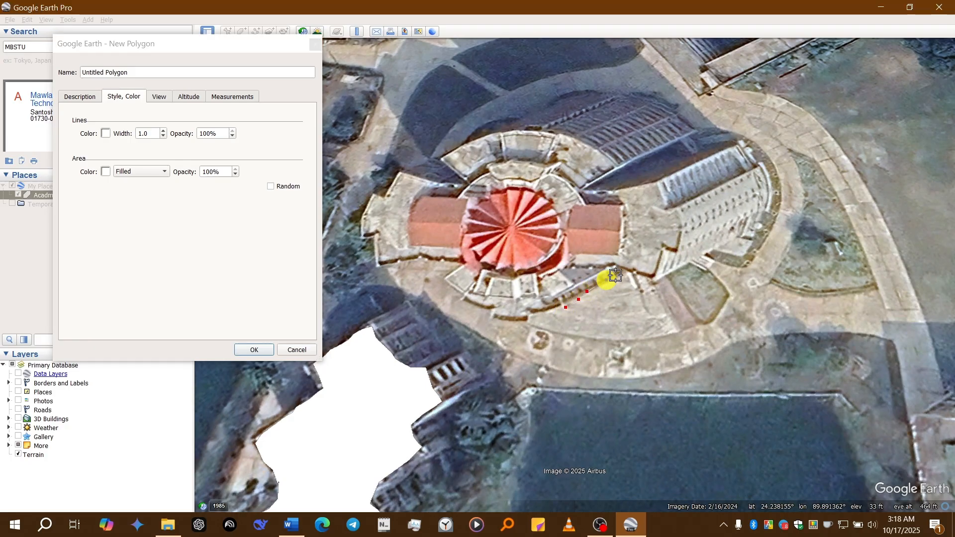
pyautogui.scroll(3, 620, 259)
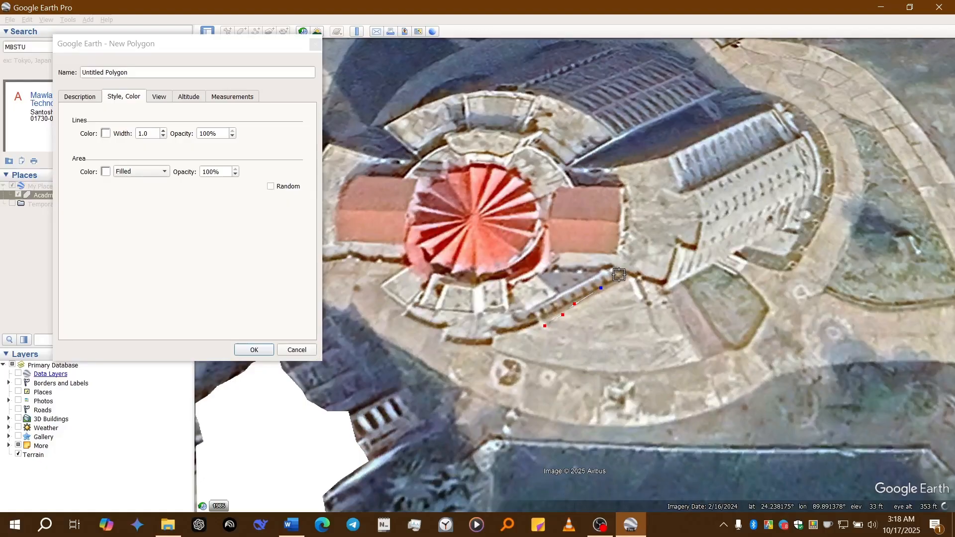
pyautogui.click(619, 283)
pyautogui.click(630, 277)
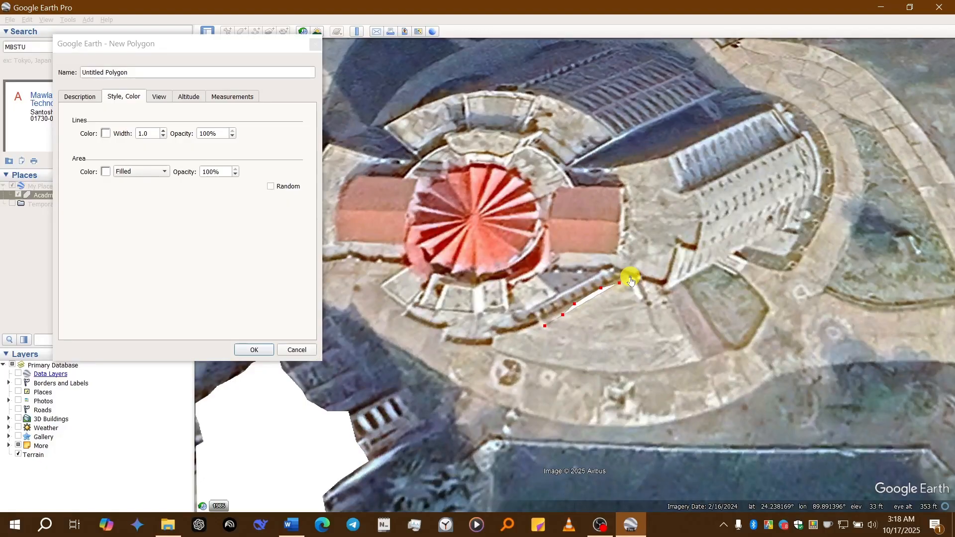
# Set the polygon's area style to Outlined and extend the outline east along the wall to the eastern wing's lower corner
pyautogui.click(142, 172)
pyautogui.click(141, 183)
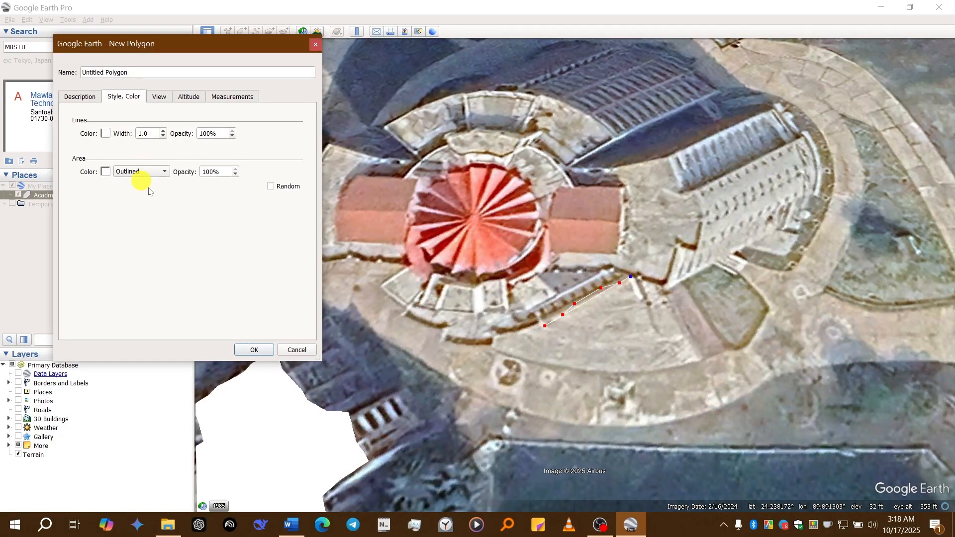
pyautogui.click(640, 279)
pyautogui.click(657, 280)
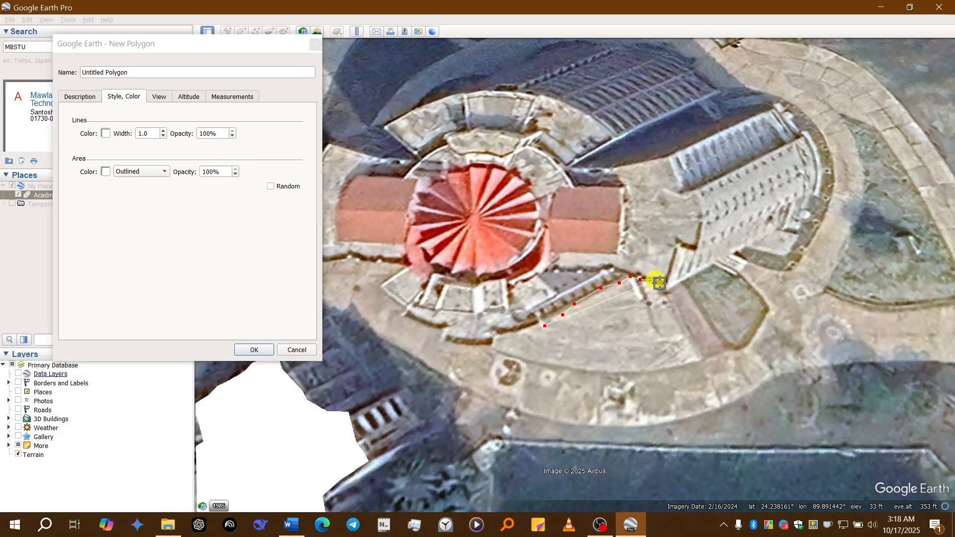
pyautogui.click(663, 284)
# Trace north from the lower corner, around the small step in the roof, and onto the eastern wing's curved edge
pyautogui.click(668, 271)
pyautogui.click(672, 263)
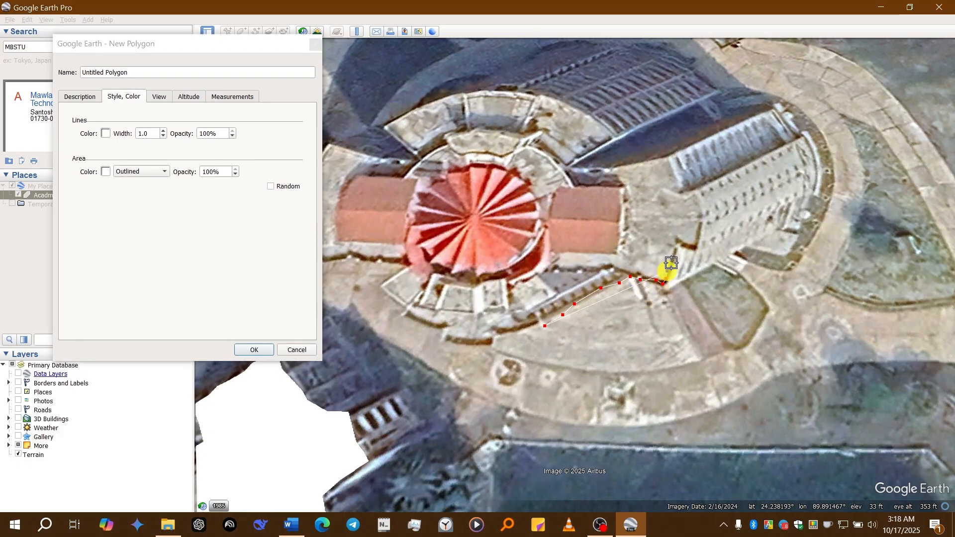
pyautogui.click(673, 250)
pyautogui.click(677, 244)
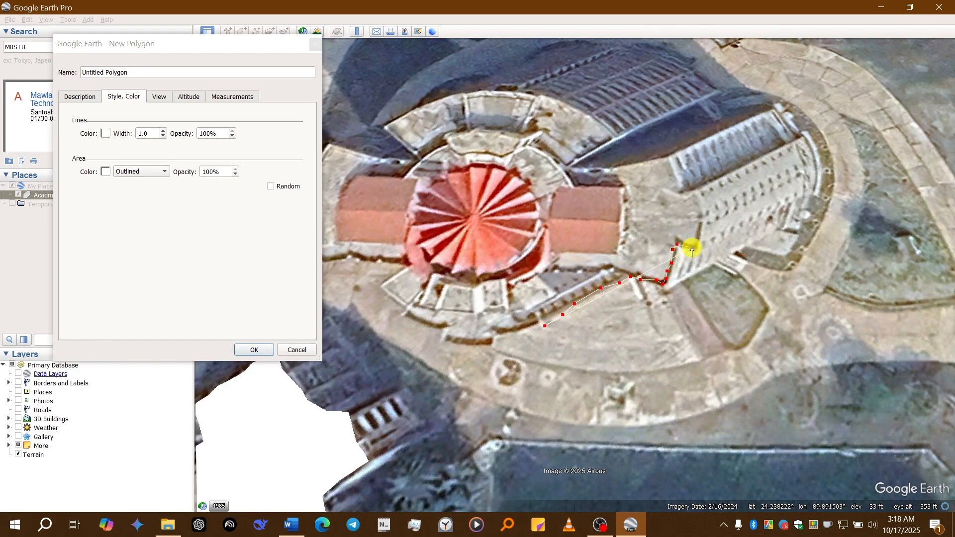
pyautogui.click(698, 250)
pyautogui.click(702, 240)
pyautogui.click(703, 227)
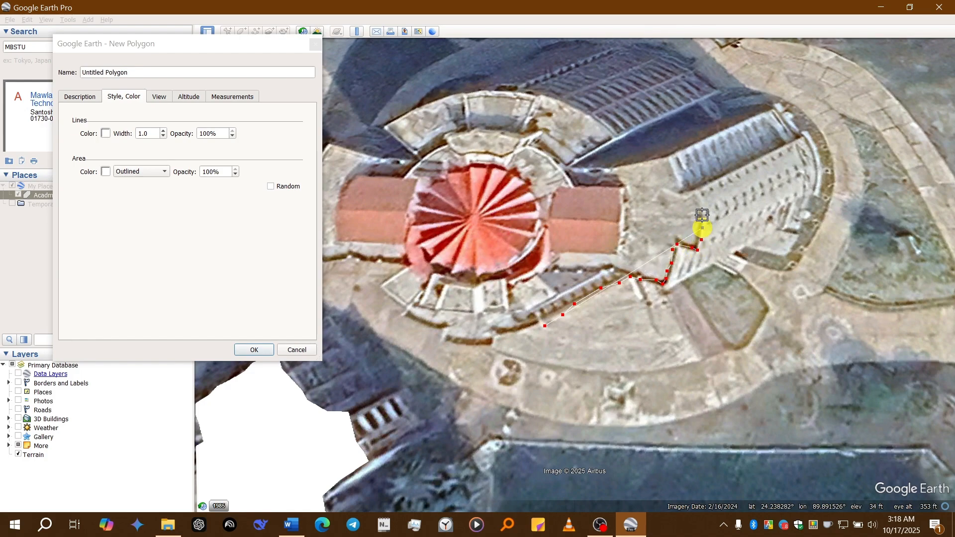
# Continue the outline north and northwest along the eastern wing's curved roof edge toward its upper corner
pyautogui.click(701, 211)
pyautogui.click(700, 205)
pyautogui.click(696, 201)
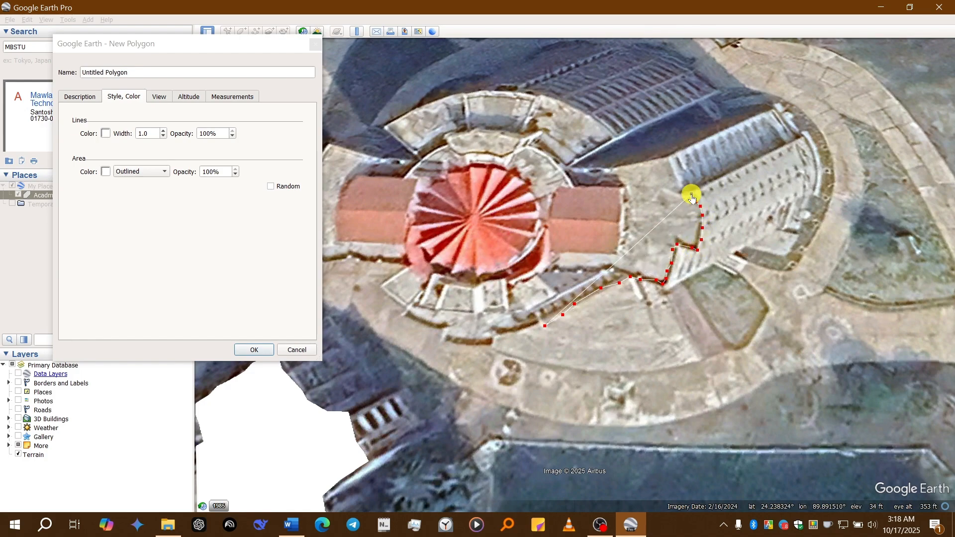
pyautogui.click(687, 195)
pyautogui.click(681, 189)
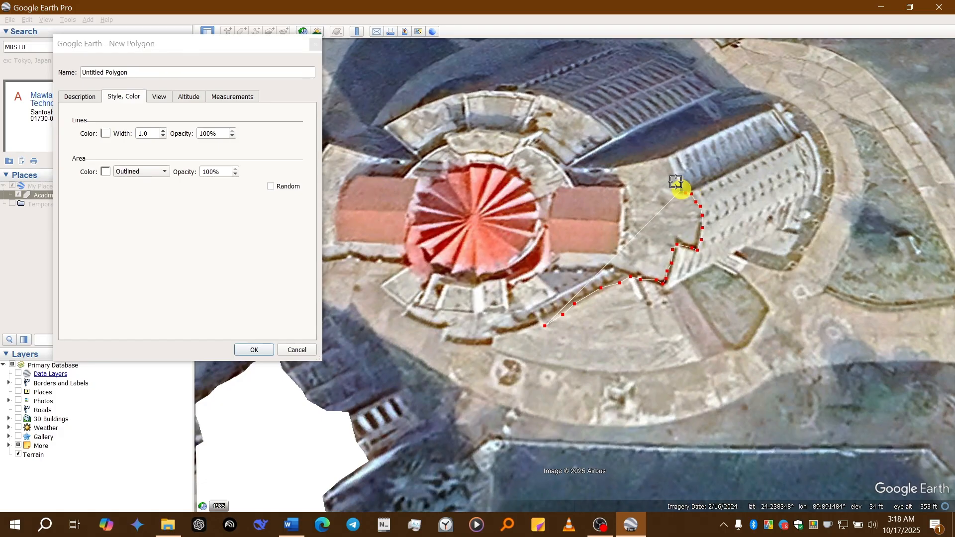
pyautogui.click(676, 182)
pyautogui.click(673, 167)
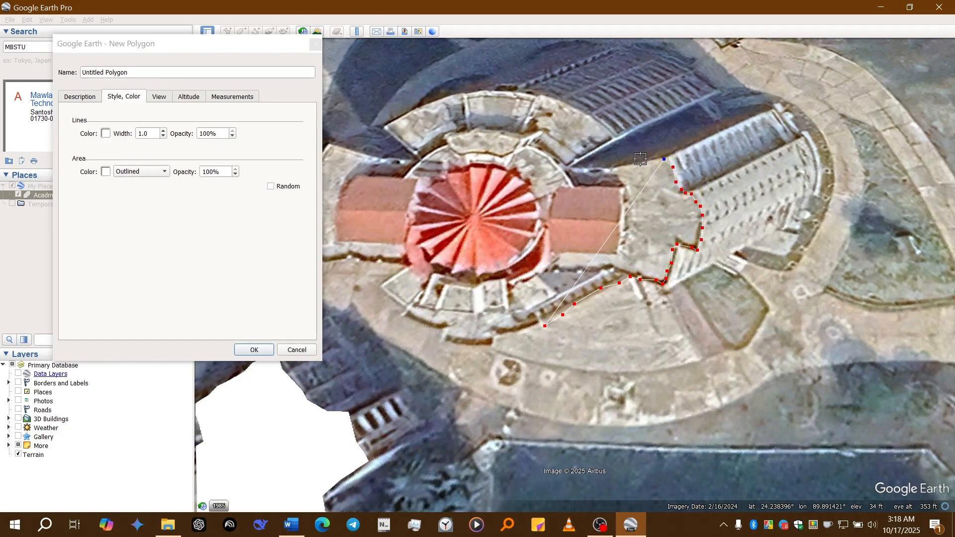
# Trace west along the eastern wing's northern roof edge to the inner corner beside the red dome's ring
pyautogui.click(640, 163)
pyautogui.click(622, 167)
pyautogui.click(604, 168)
pyautogui.click(592, 169)
pyautogui.click(581, 169)
pyautogui.click(563, 168)
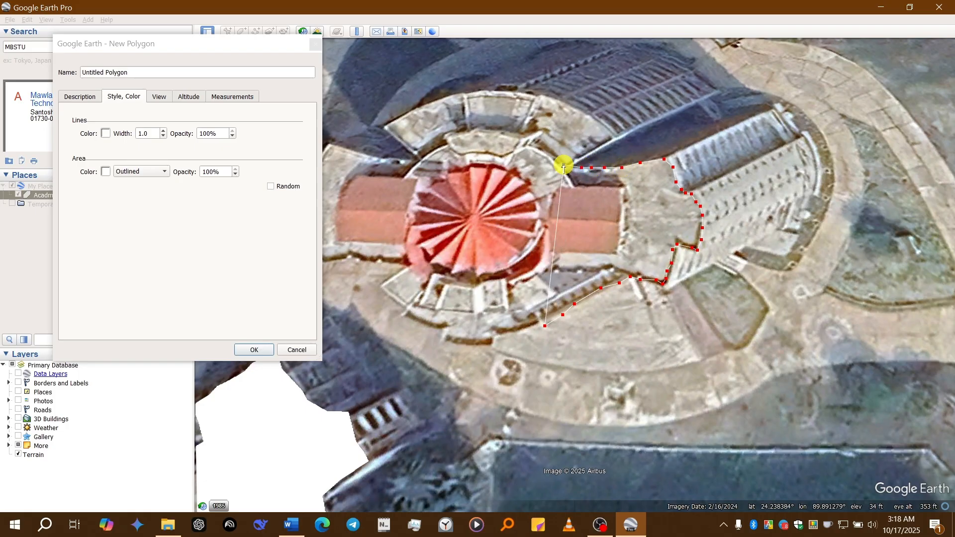
# Trace northeast along the northern wing's straight edge, around its east tip, and back northwest onto its outer curve
pyautogui.click(584, 157)
pyautogui.click(602, 149)
pyautogui.click(612, 139)
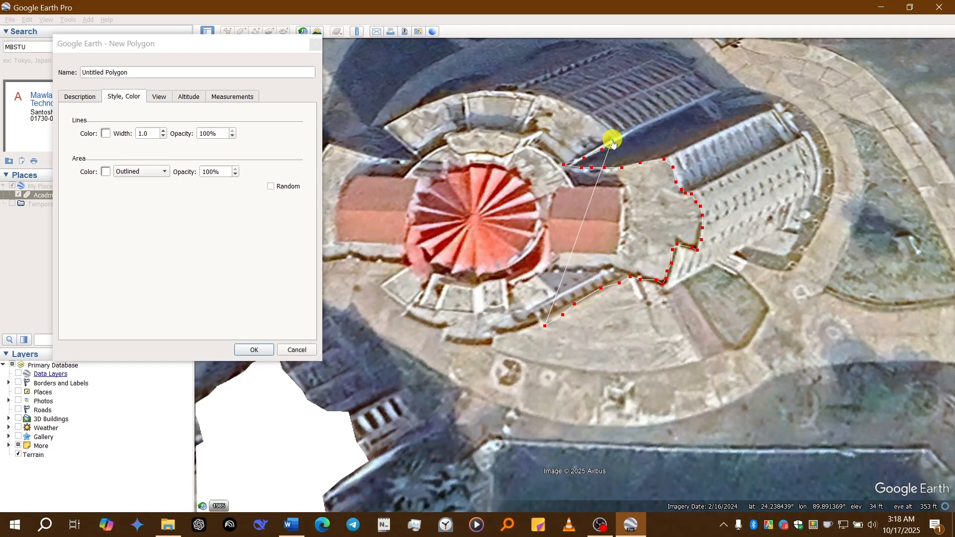
pyautogui.click(610, 135)
pyautogui.click(604, 124)
pyautogui.click(592, 118)
pyautogui.click(572, 112)
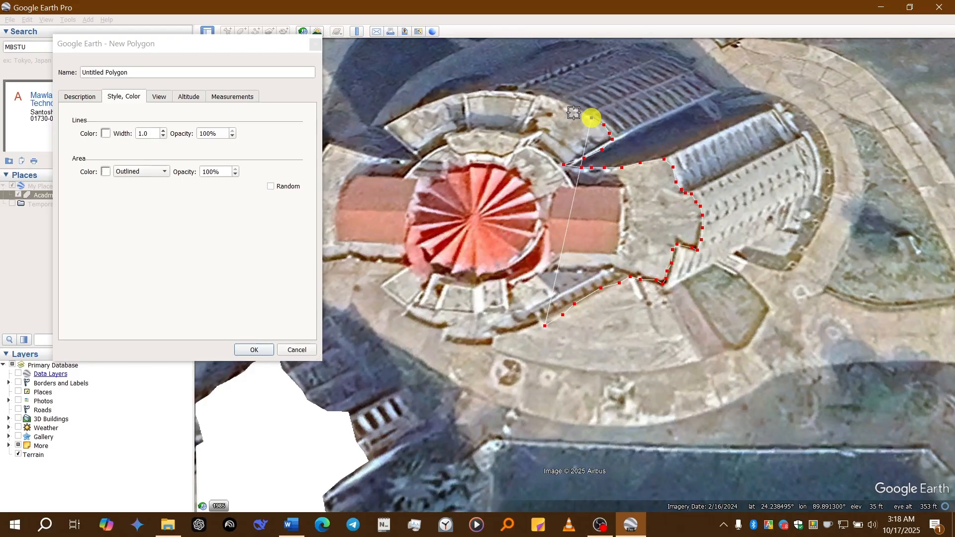
# Continue the outline west along the northern wing's curved outer edge toward its west corner
pyautogui.click(557, 105)
pyautogui.click(539, 97)
pyautogui.click(517, 97)
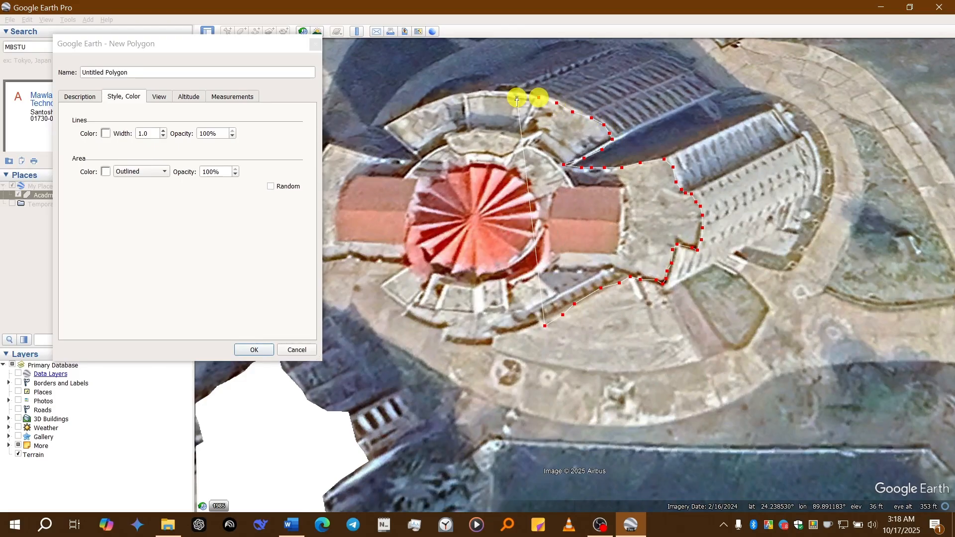
pyautogui.click(498, 95)
pyautogui.click(475, 97)
pyautogui.click(456, 96)
pyautogui.click(435, 102)
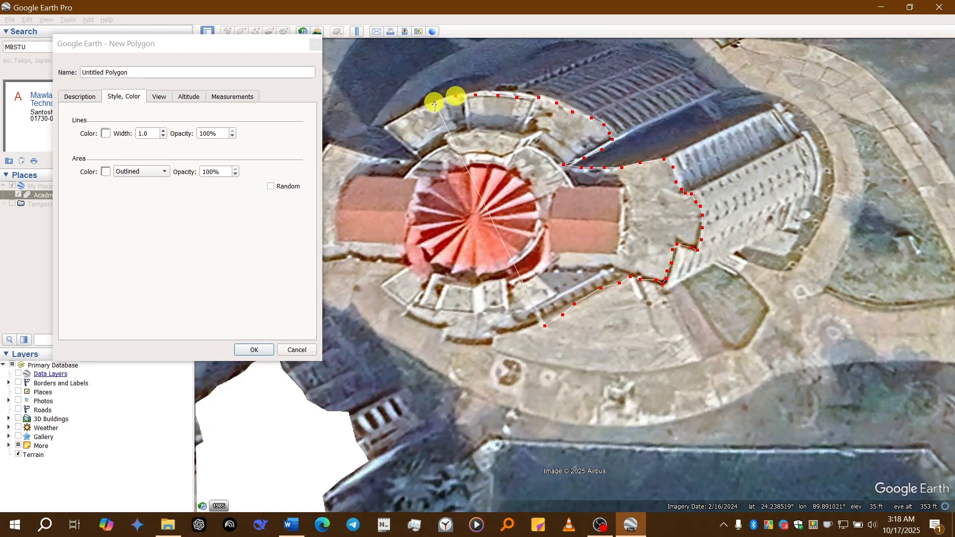
pyautogui.click(419, 107)
pyautogui.click(405, 112)
pyautogui.scroll(-5, 820, 126)
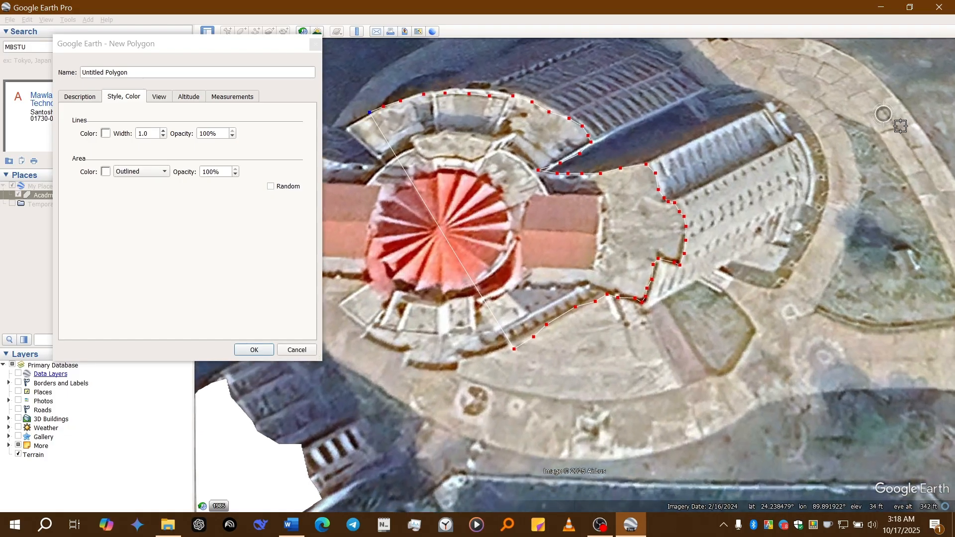
pyautogui.scroll(4, 641, 146)
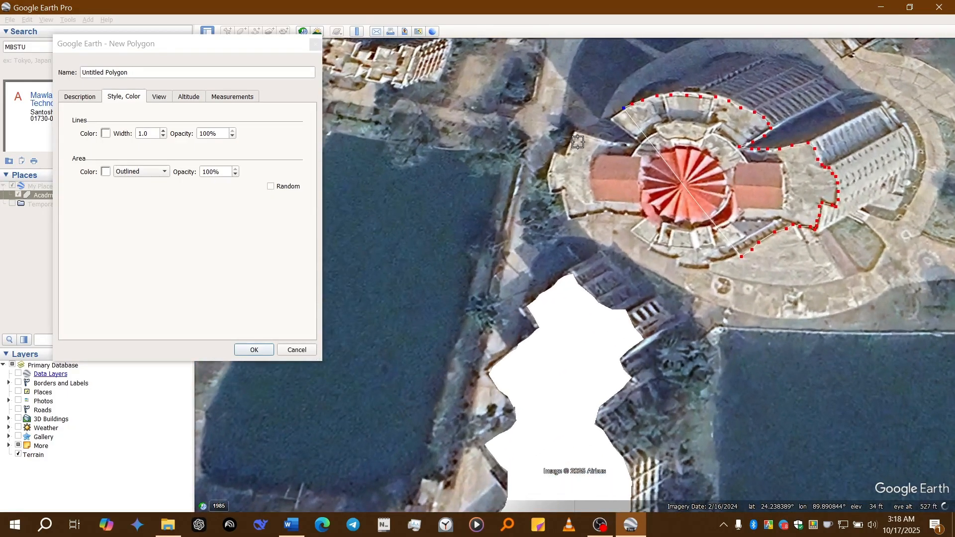
pyautogui.scroll(1, 579, 143)
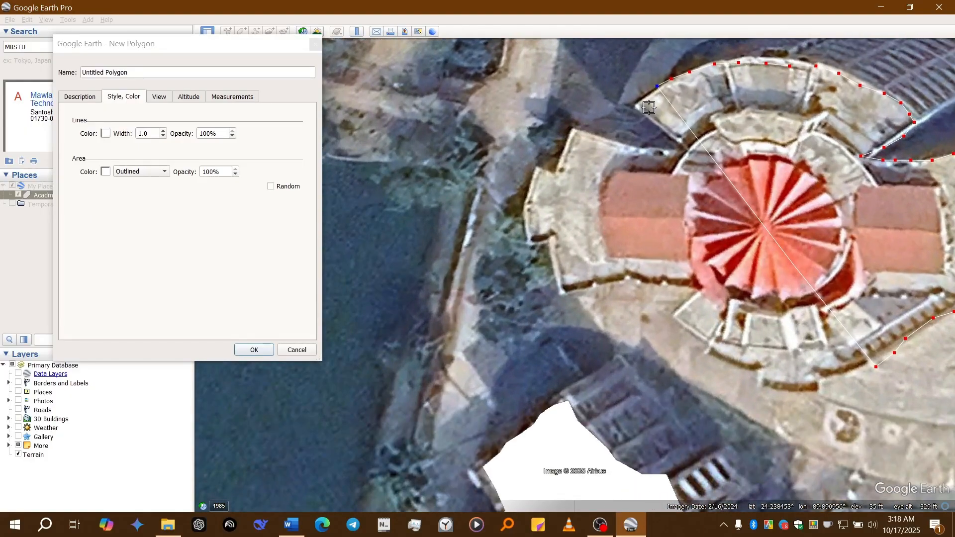
# Trace around the northern wing's west tip and southeast along its inner edge to the corner beside the dome's ring
pyautogui.click(647, 100)
pyautogui.click(641, 106)
pyautogui.click(651, 116)
pyautogui.click(667, 129)
pyautogui.click(675, 132)
pyautogui.click(680, 141)
pyautogui.click(681, 149)
# Continue the outline west along the western wing's northern roof edge to its northwest corner
pyautogui.click(667, 154)
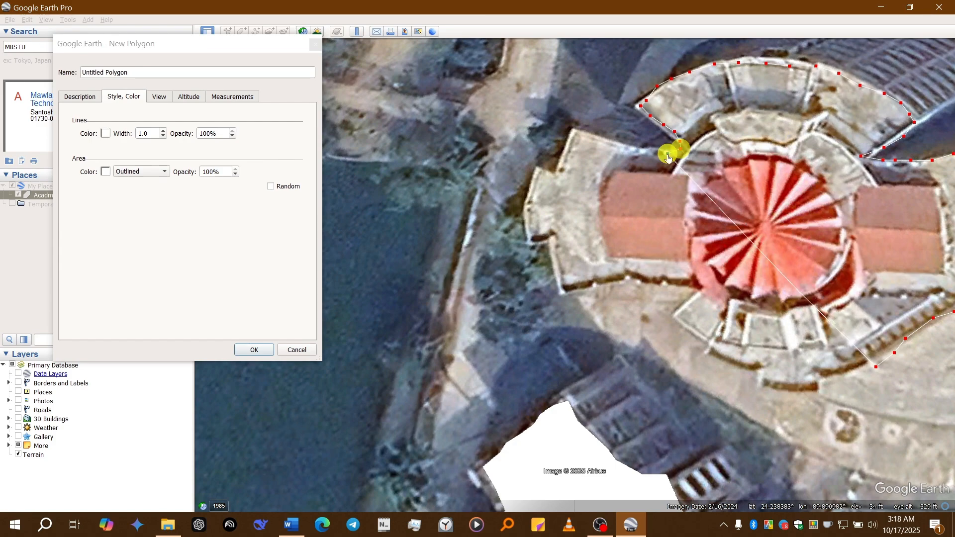
pyautogui.click(655, 152)
pyautogui.click(644, 149)
pyautogui.click(632, 147)
pyautogui.click(620, 148)
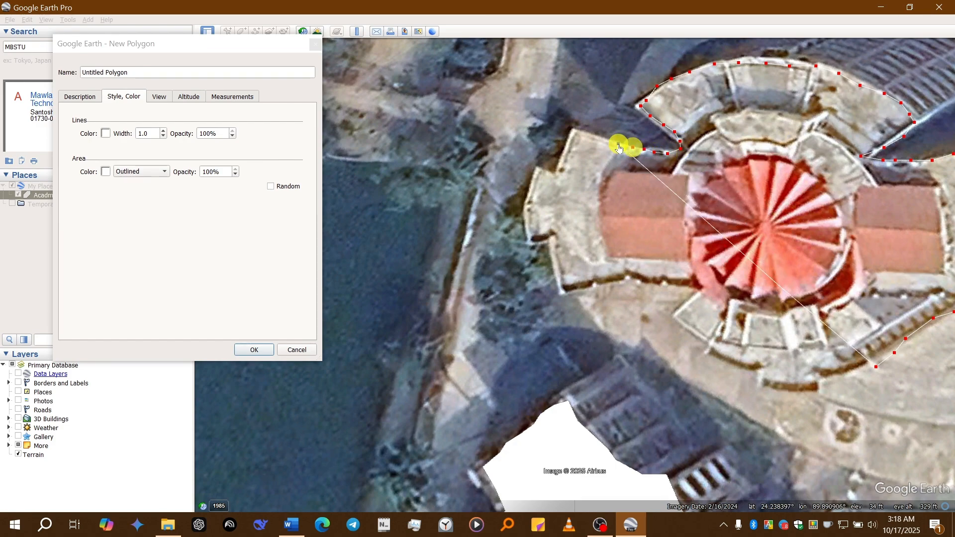
pyautogui.click(603, 137)
pyautogui.click(588, 135)
pyautogui.click(578, 133)
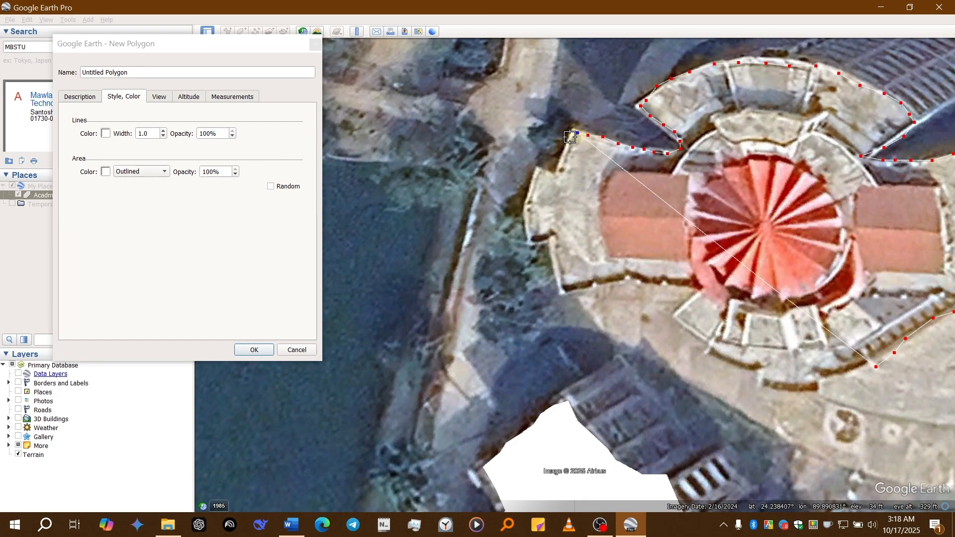
# Trace southwest from the western wing's northwest corner and around the step onto its projecting outer part
pyautogui.click(570, 137)
pyautogui.click(568, 147)
pyautogui.click(565, 155)
pyautogui.click(556, 171)
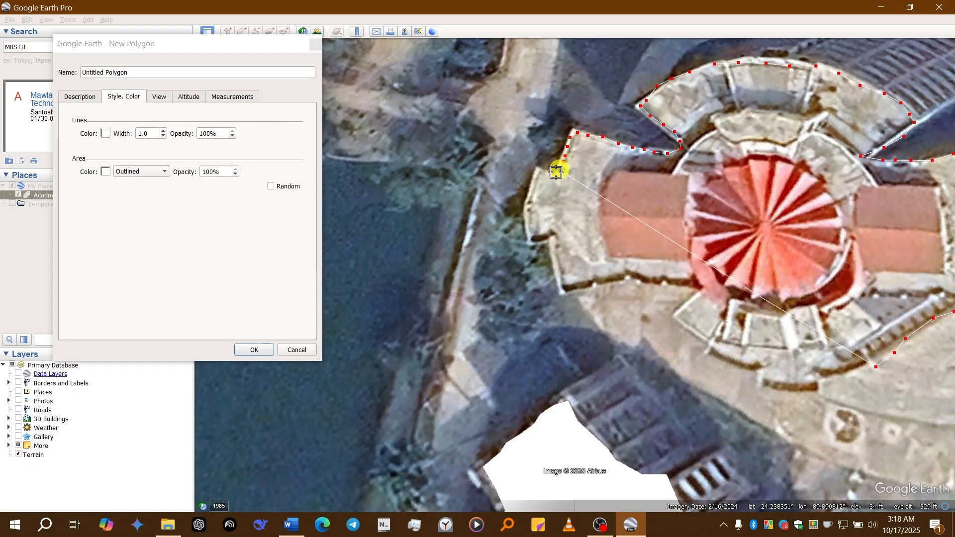
pyautogui.click(556, 173)
pyautogui.click(542, 171)
pyautogui.click(535, 178)
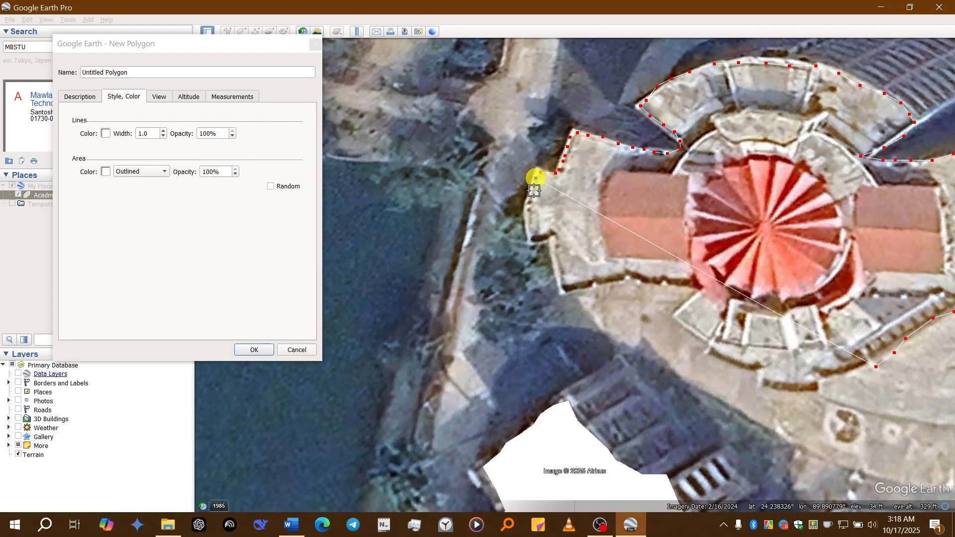
# Continue the outline south along the western wing's projecting edge, around its lower step, to the southwest corner
pyautogui.click(534, 191)
pyautogui.click(526, 221)
pyautogui.click(528, 239)
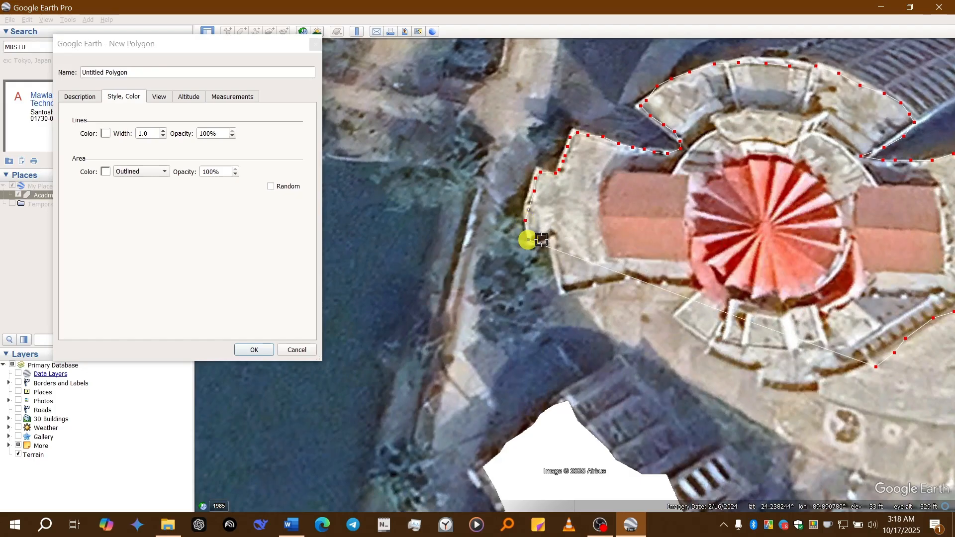
pyautogui.click(549, 239)
pyautogui.click(555, 267)
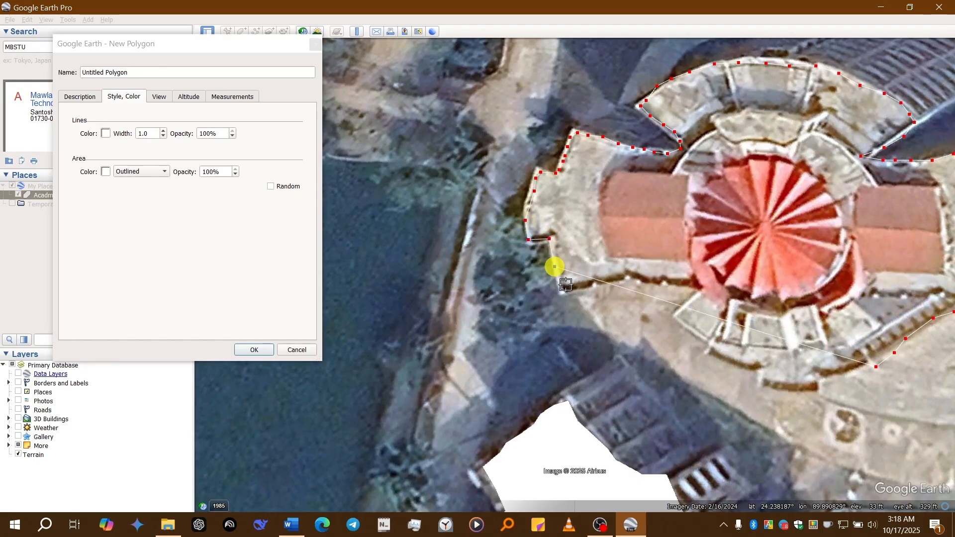
pyautogui.click(567, 285)
# Trace east along the western wing's southern roof edge to the inner corner beside the red dome
pyautogui.click(583, 291)
pyautogui.click(600, 284)
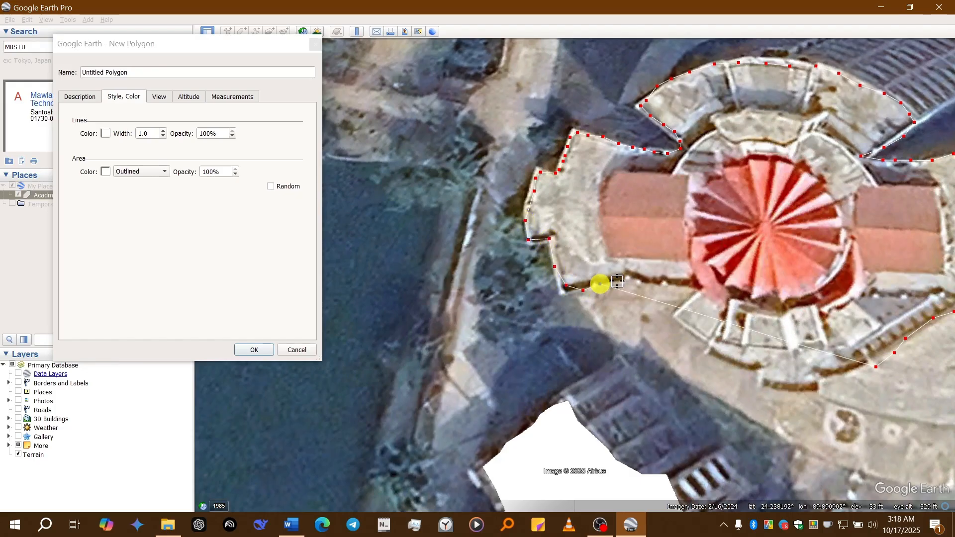
pyautogui.click(618, 282)
pyautogui.click(636, 277)
pyautogui.click(657, 279)
pyautogui.click(679, 282)
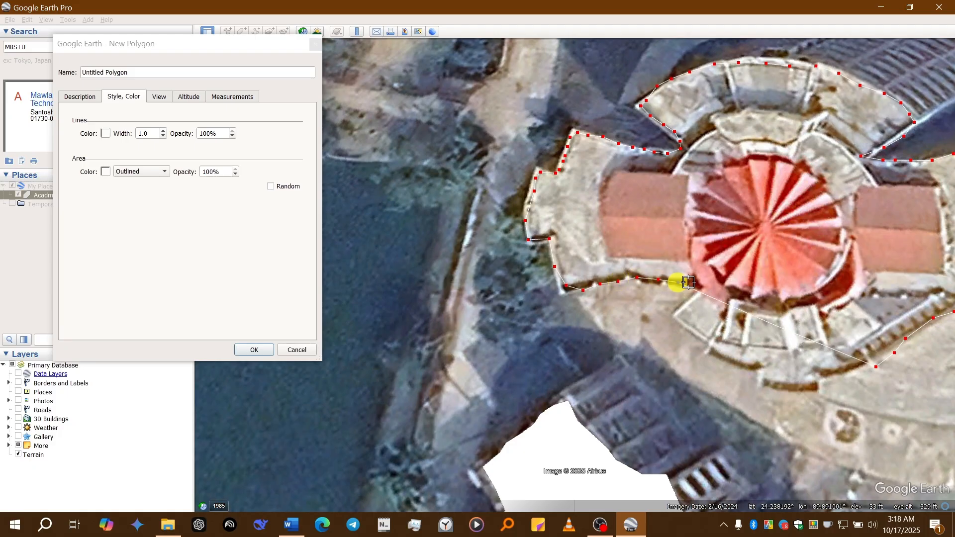
pyautogui.click(690, 283)
# Trace around the southern wing's west corner and onto its outer curve, removing the misplaced last point
pyautogui.click(702, 294)
pyautogui.click(689, 305)
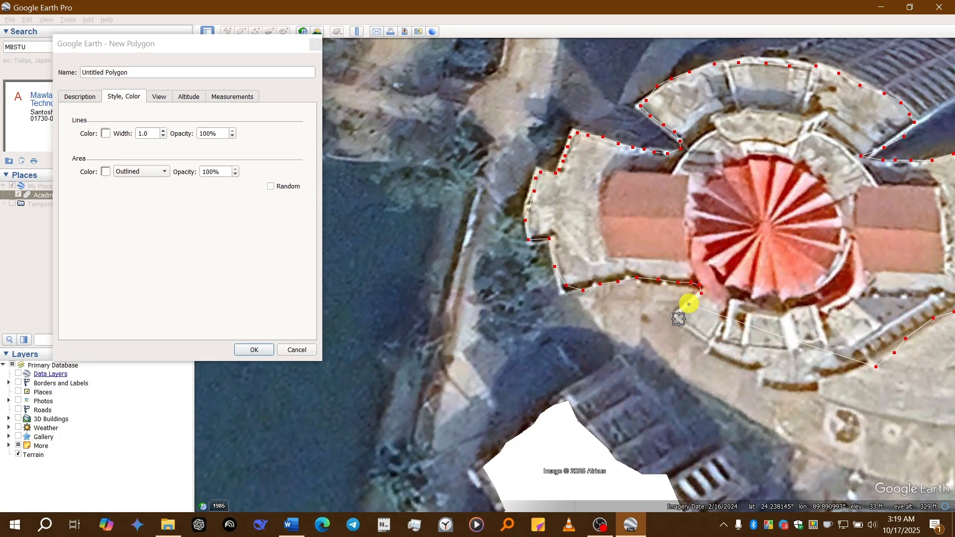
pyautogui.click(679, 319)
pyautogui.click(694, 327)
pyautogui.click(709, 339)
pyautogui.click(725, 345)
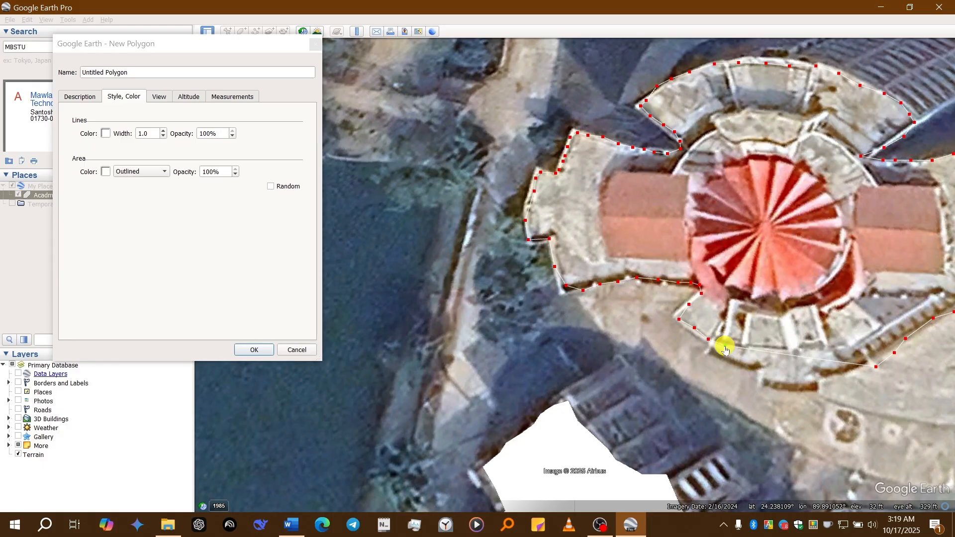
pyautogui.rightClick(715, 353)
pyautogui.rightClick(720, 353)
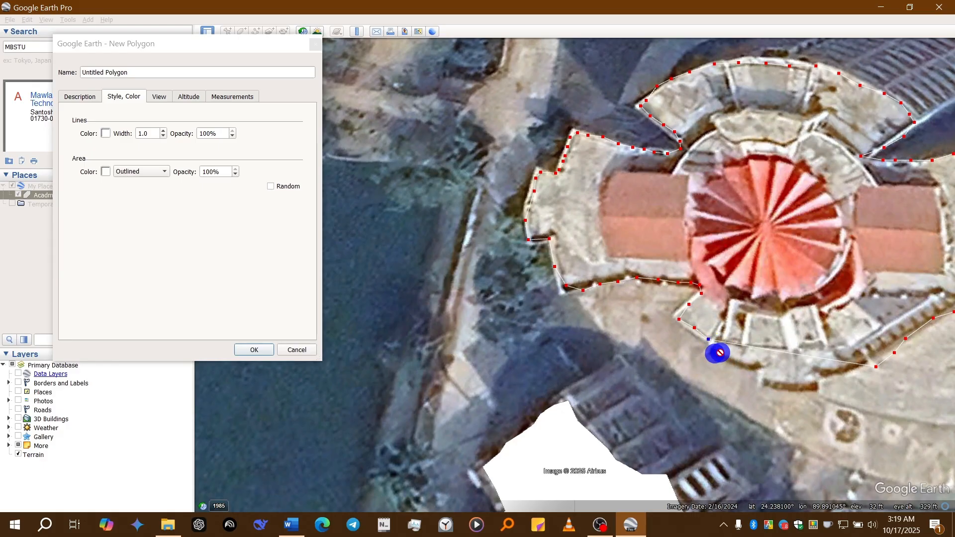
# Continue the outline southeast along the southern wing's curved outer edge to its projecting step
pyautogui.click(719, 353)
pyautogui.click(730, 358)
pyautogui.click(746, 362)
pyautogui.click(749, 363)
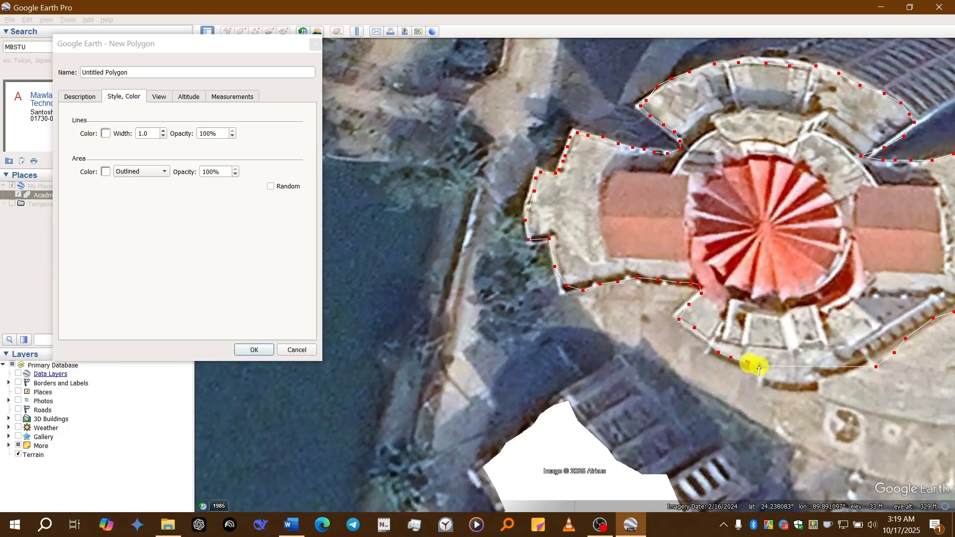
pyautogui.click(758, 365)
# Trace the southern wing's projecting southernmost edge and return northeast to the outline's starting point
pyautogui.click(765, 379)
pyautogui.click(786, 385)
pyautogui.click(806, 389)
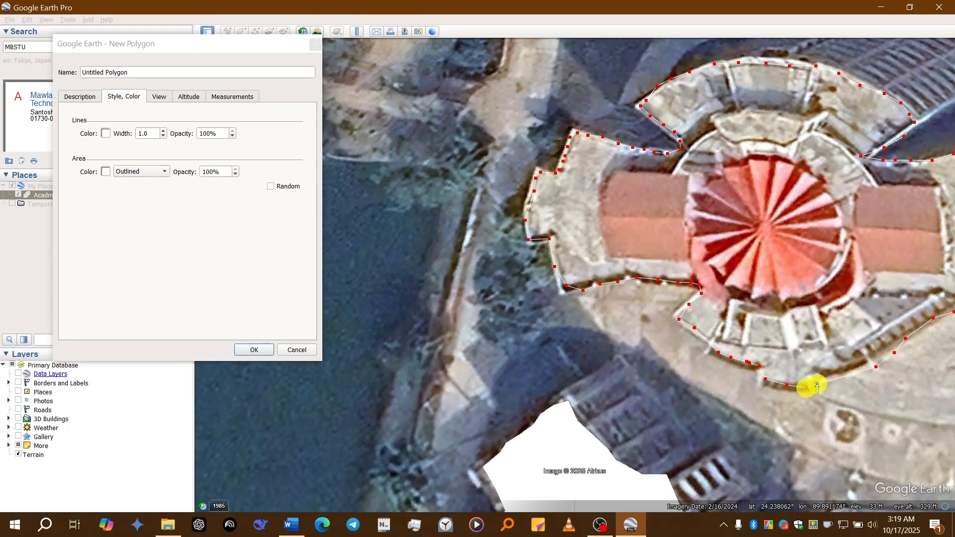
pyautogui.click(817, 385)
pyautogui.click(828, 376)
pyautogui.click(856, 371)
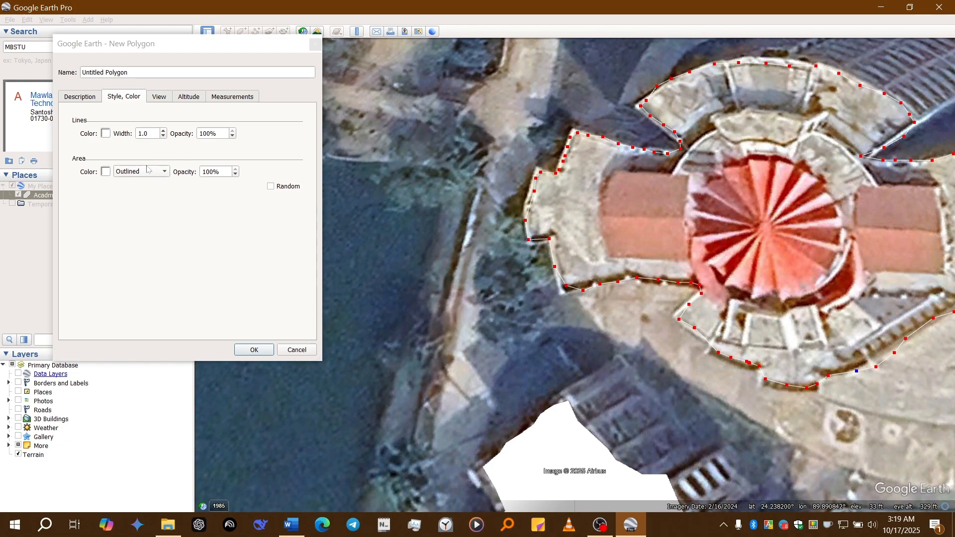
pyautogui.press('super')
pyautogui.press('super')
pyautogui.press('super')
pyautogui.press('super')
pyautogui.press('super')
pyautogui.press('super')
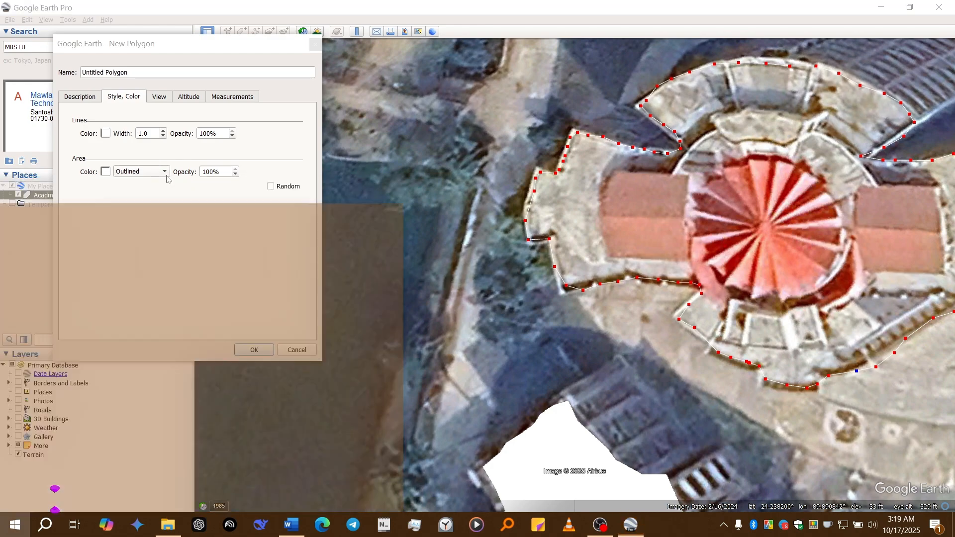
# Set the new polygon's area style to Filled+Outlined
pyautogui.click(165, 174)
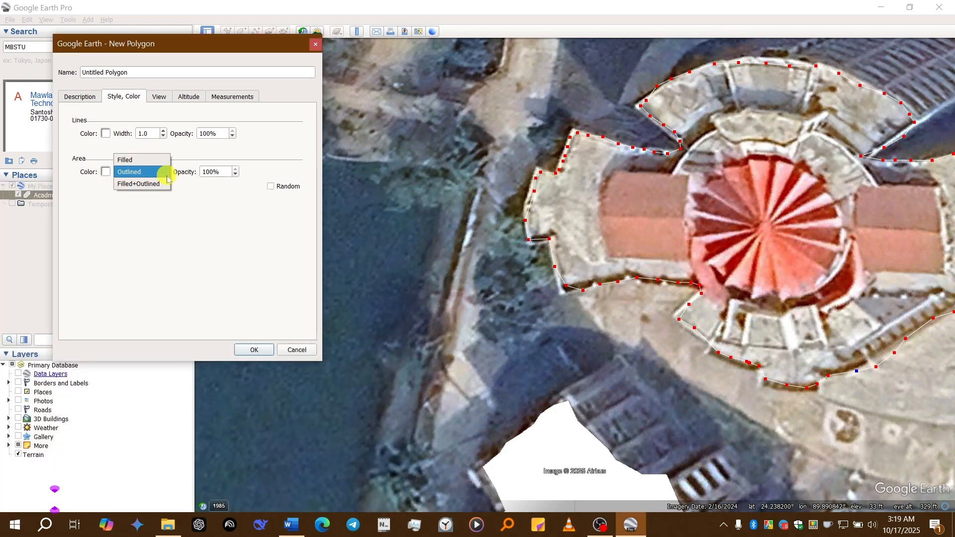
pyautogui.click(159, 184)
pyautogui.scroll(-2, 730, 237)
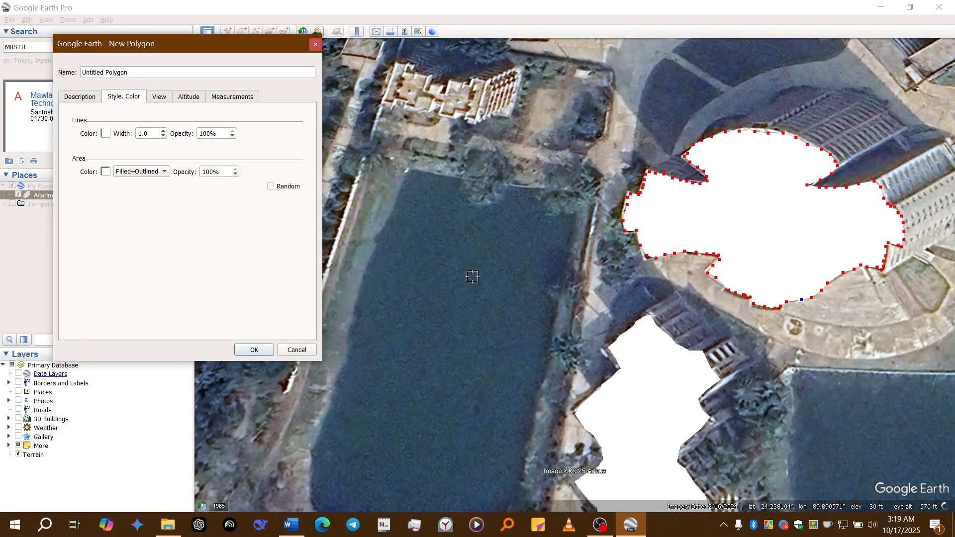
# Name the polygon "Acadmic Building 2" and save it
pyautogui.click(154, 73)
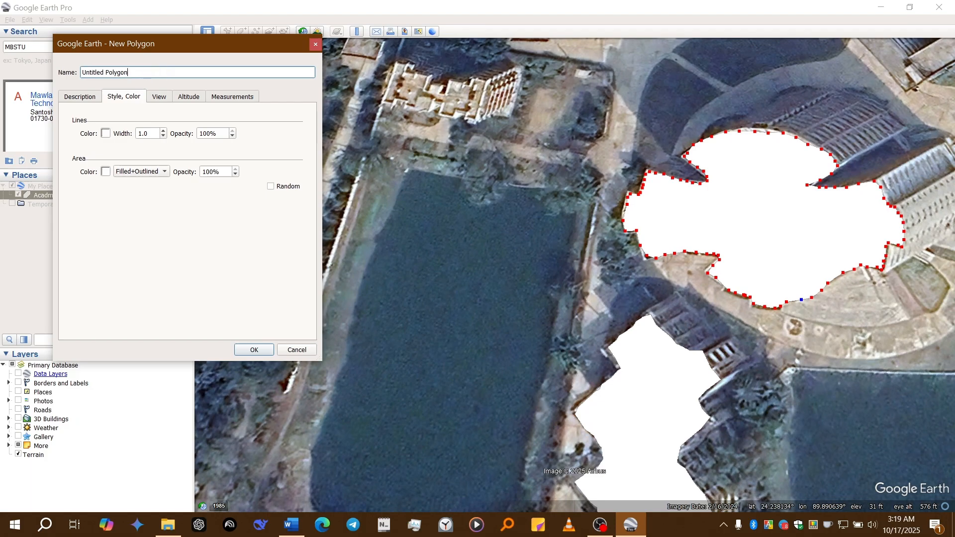
pyautogui.press('BackSpace')
pyautogui.press('BackSpace')
pyautogui.press('BackSpace')
pyautogui.press('BackSpace')
pyautogui.press('BackSpace')
pyautogui.press('BackSpace')
pyautogui.press('BackSpace')
pyautogui.press('BackSpace')
pyautogui.press('BackSpace')
pyautogui.press('BackSpace')
pyautogui.press('BackSpace')
pyautogui.press('BackSpace')
pyautogui.press('BackSpace')
pyautogui.press('BackSpace')
pyautogui.press('BackSpace')
pyautogui.write('Acadmic Building')
pyautogui.click(256, 351)
pyautogui.moveTo(576, 363); pyautogui.dragTo(461, 235)
pyautogui.moveTo(477, 301); pyautogui.dragTo(486, 253)
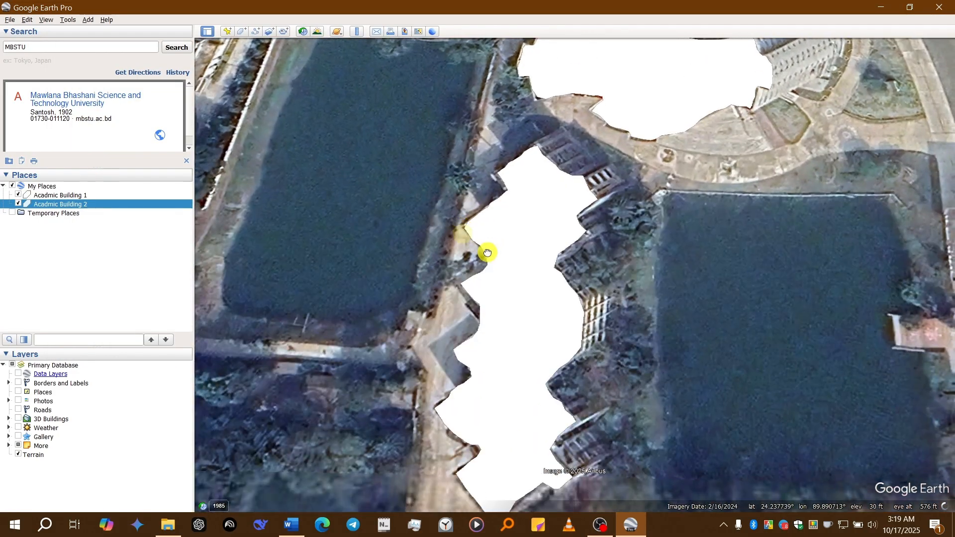
pyautogui.click(98, 253)
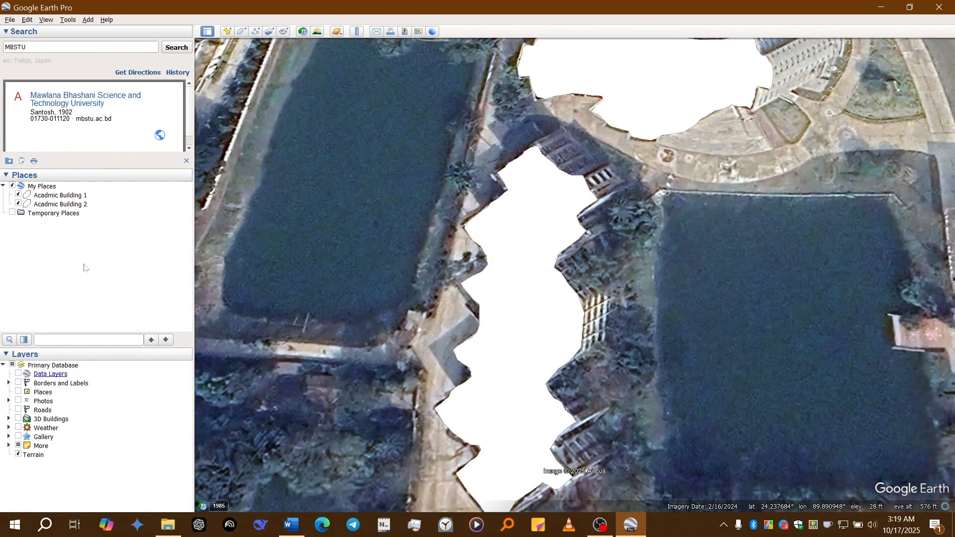
pyautogui.scroll(-2, 574, 179)
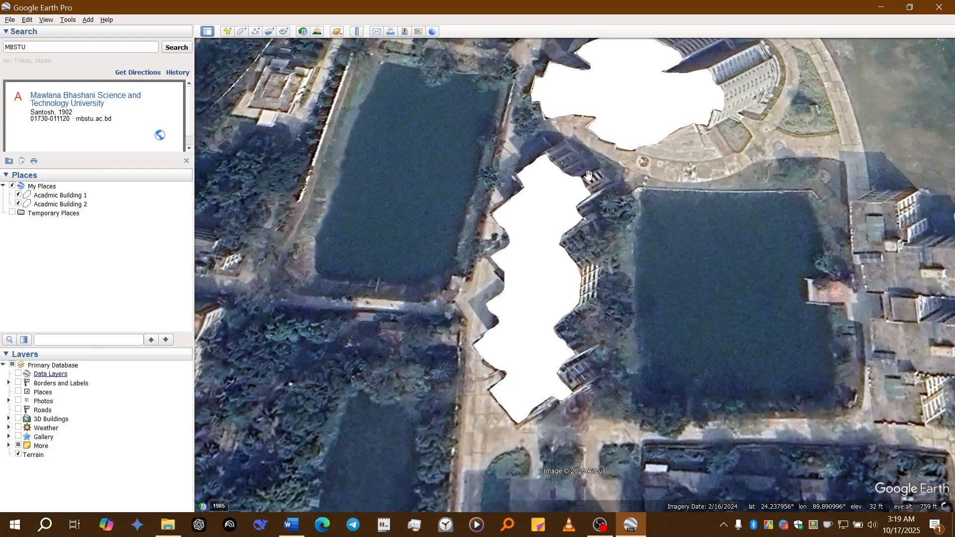
pyautogui.moveTo(700, 119); pyautogui.dragTo(698, 173)
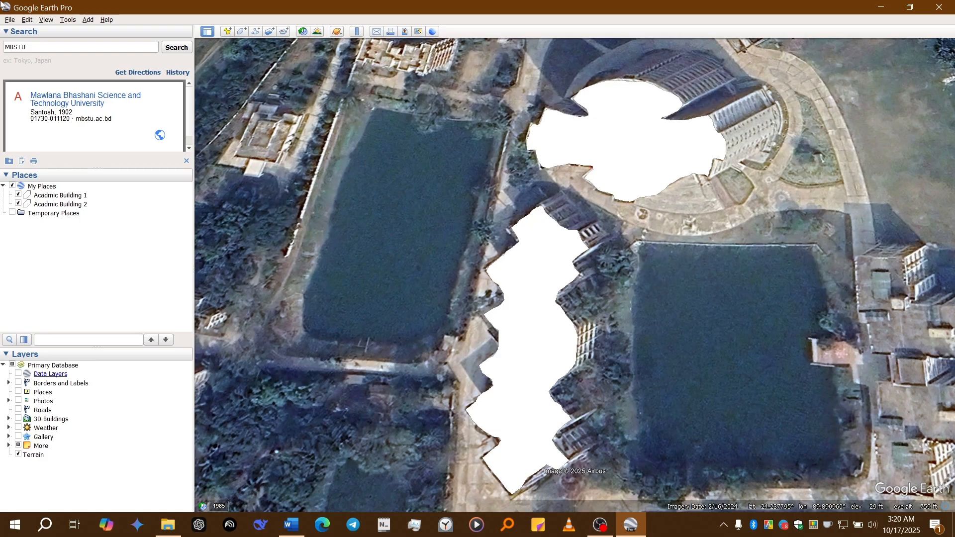
pyautogui.press('super')
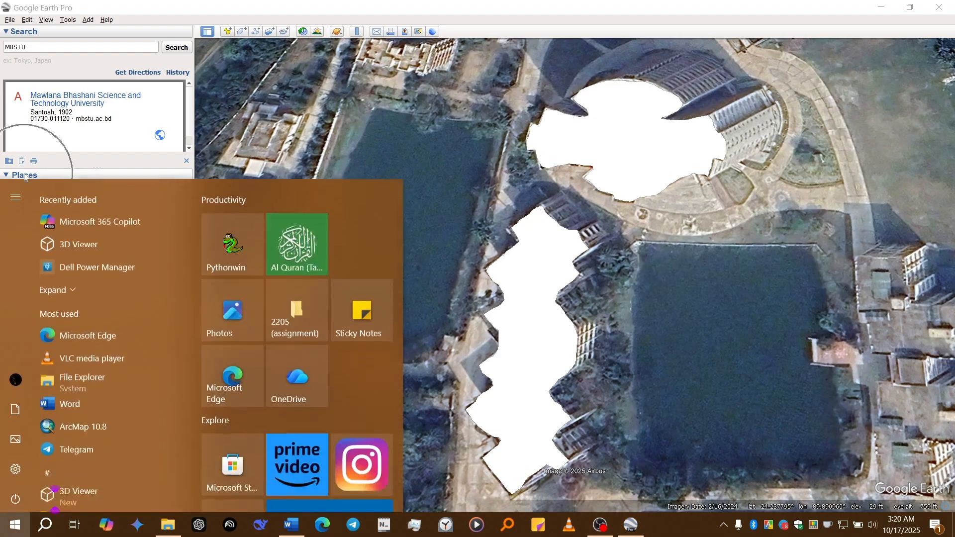
pyautogui.press('super')
pyautogui.press('super')
pyautogui.press('super')
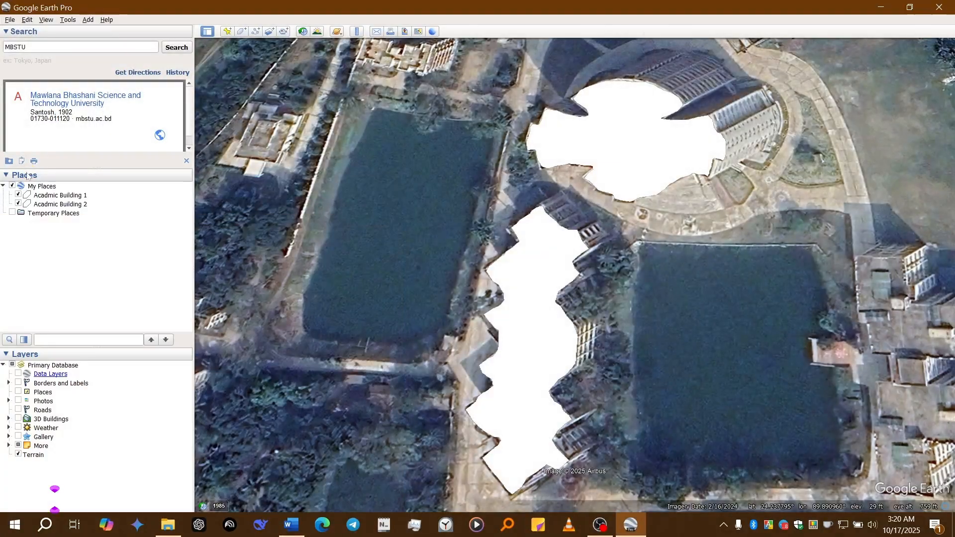
pyautogui.click(27, 174)
pyautogui.click(34, 253)
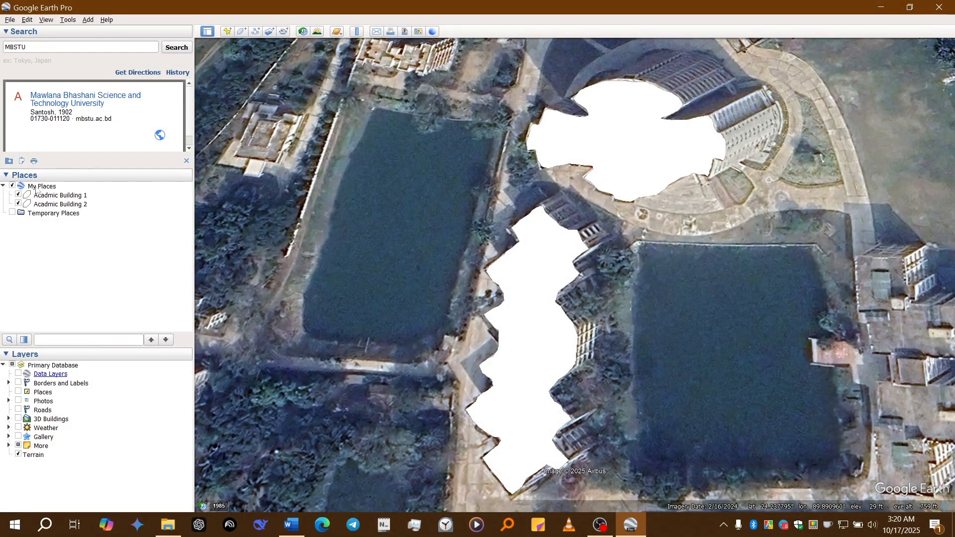
# Start saving the My Places folder as a KMZ file in the tutorial folder on drive D
pyautogui.rightClick(36, 189)
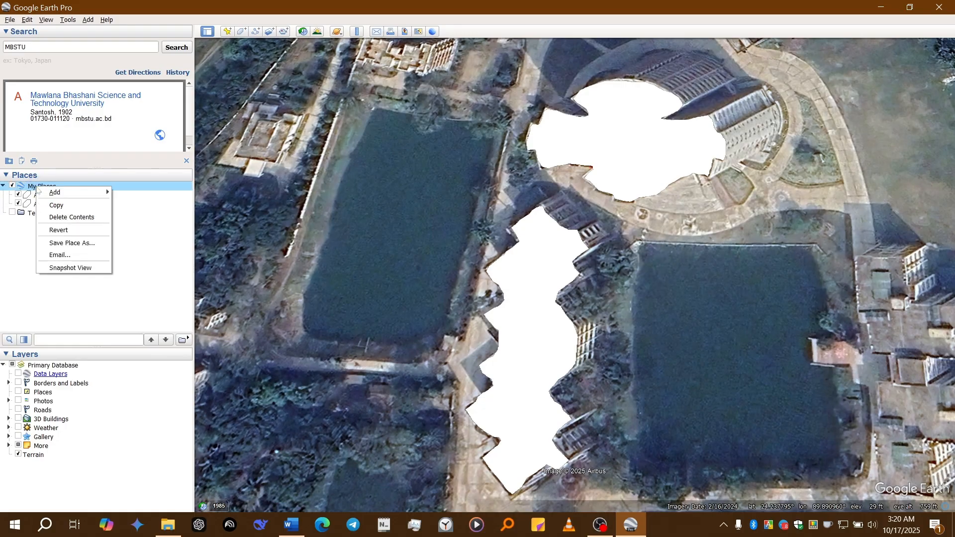
pyautogui.click(76, 243)
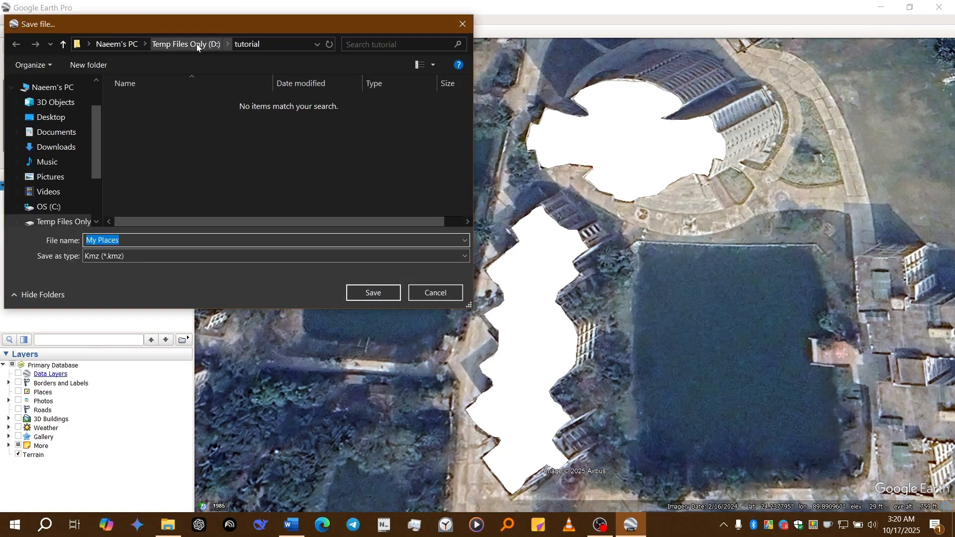
pyautogui.click(70, 220)
pyautogui.scroll(-2, 259, 149)
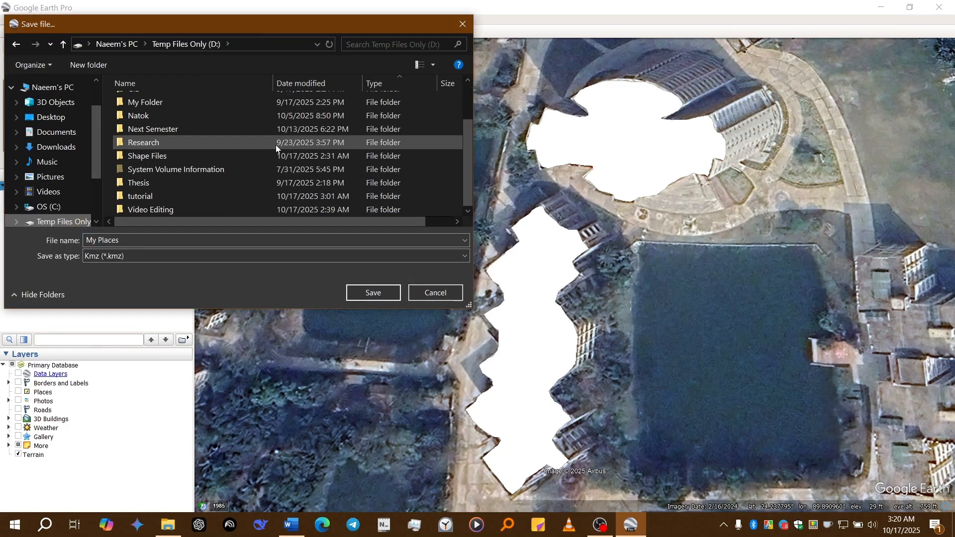
pyautogui.doubleClick(210, 195)
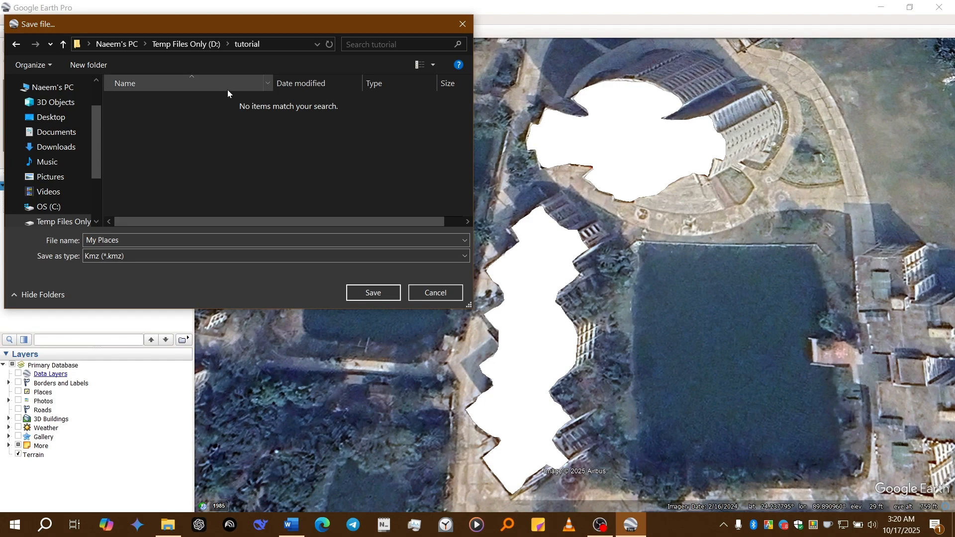
# Name the file "Academic Buildings", choose the Kml (*.kml) format and save it in the tutorial folder
pyautogui.click(195, 239)
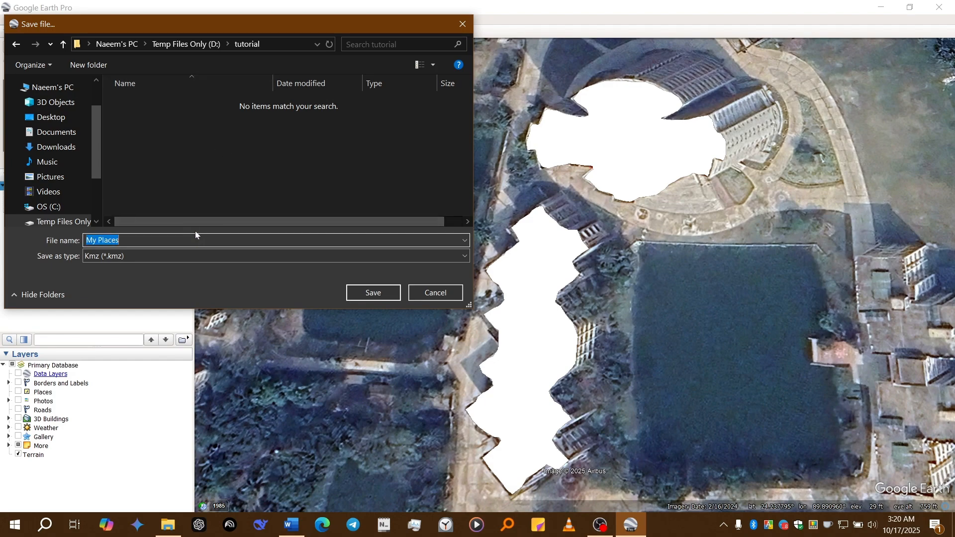
pyautogui.write('Acad')
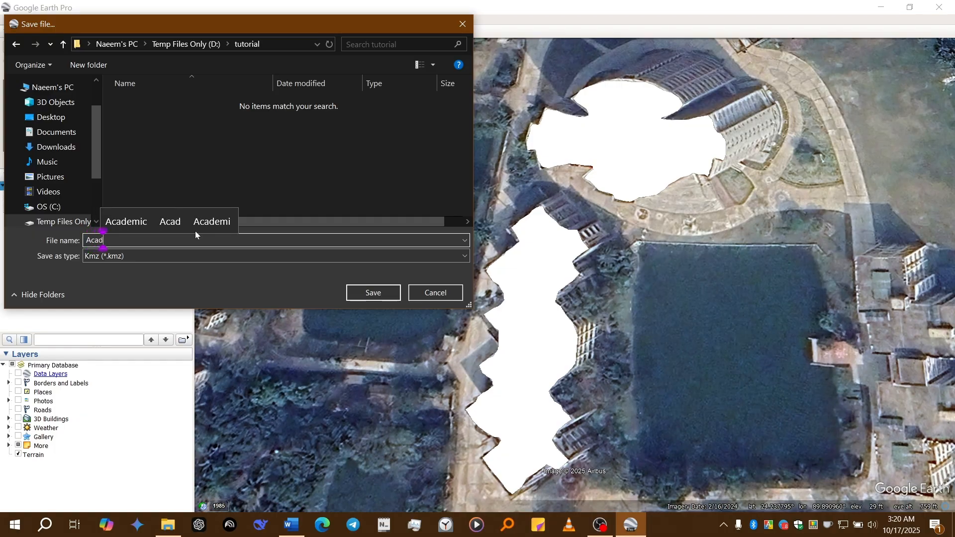
pyautogui.write('em')
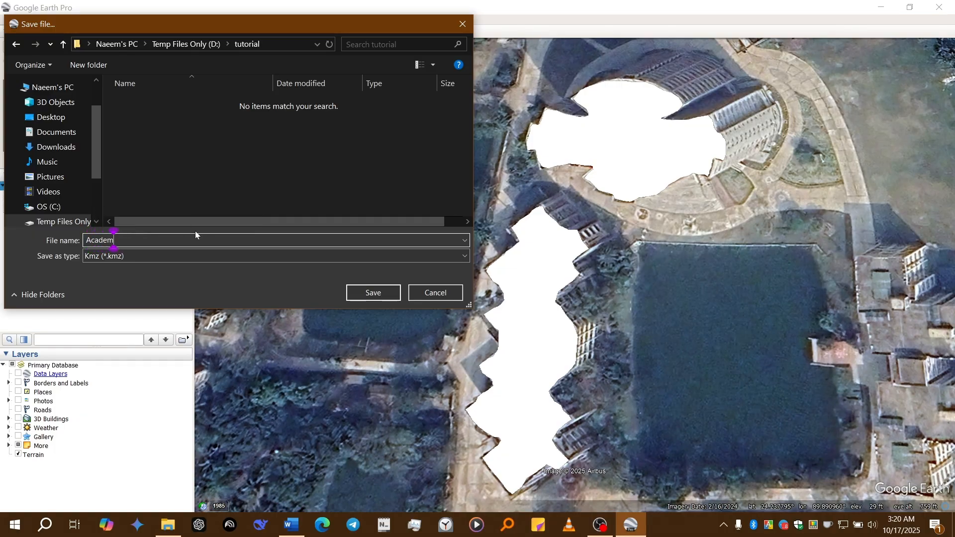
pyautogui.write('ic Bui')
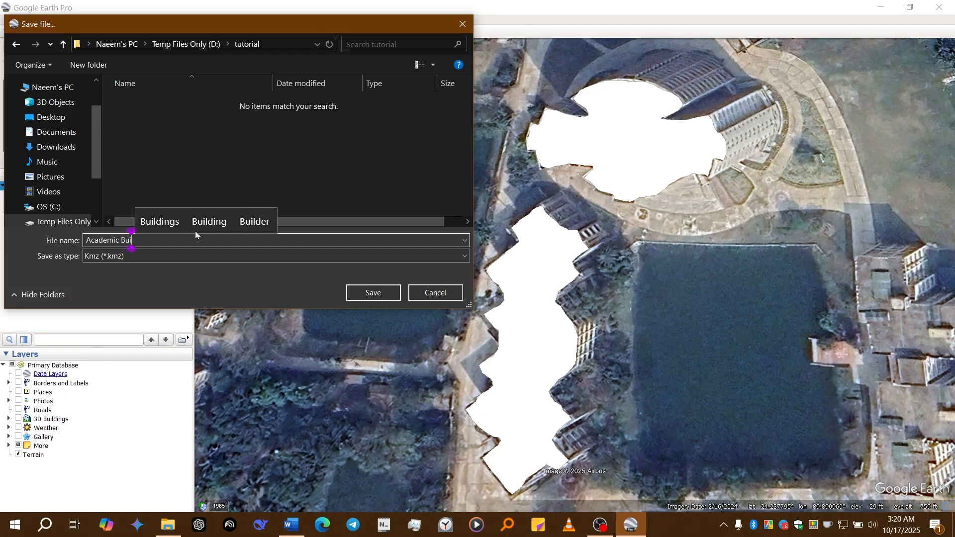
pyautogui.write('ldings')
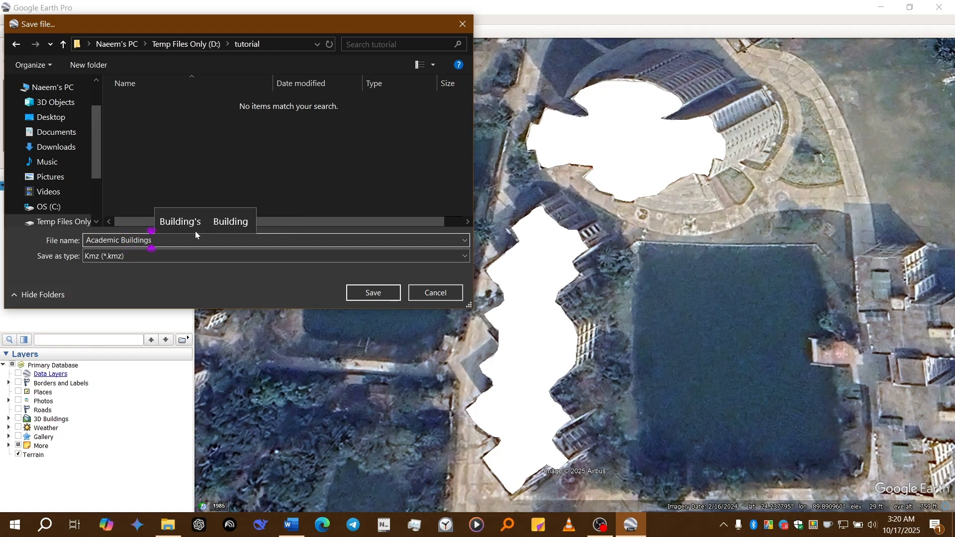
pyautogui.click(186, 252)
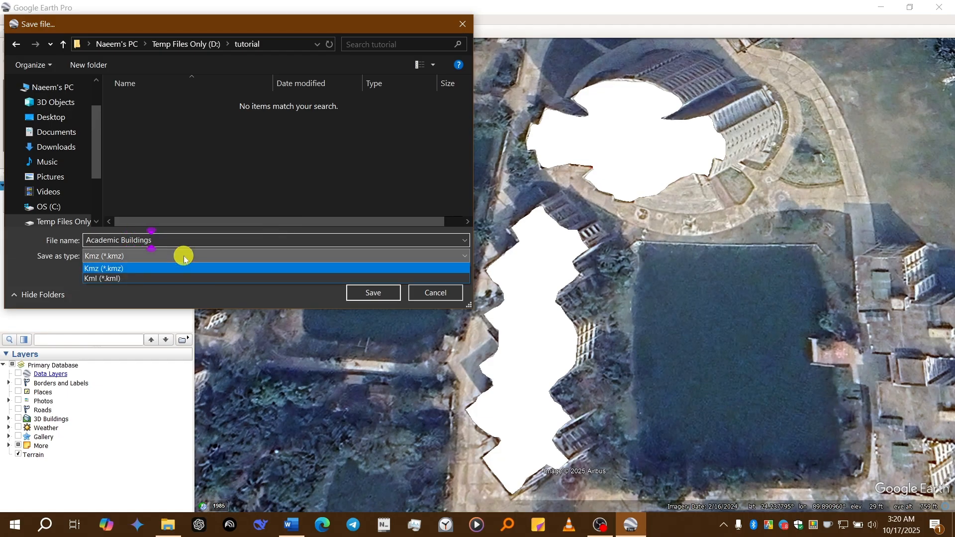
pyautogui.click(159, 279)
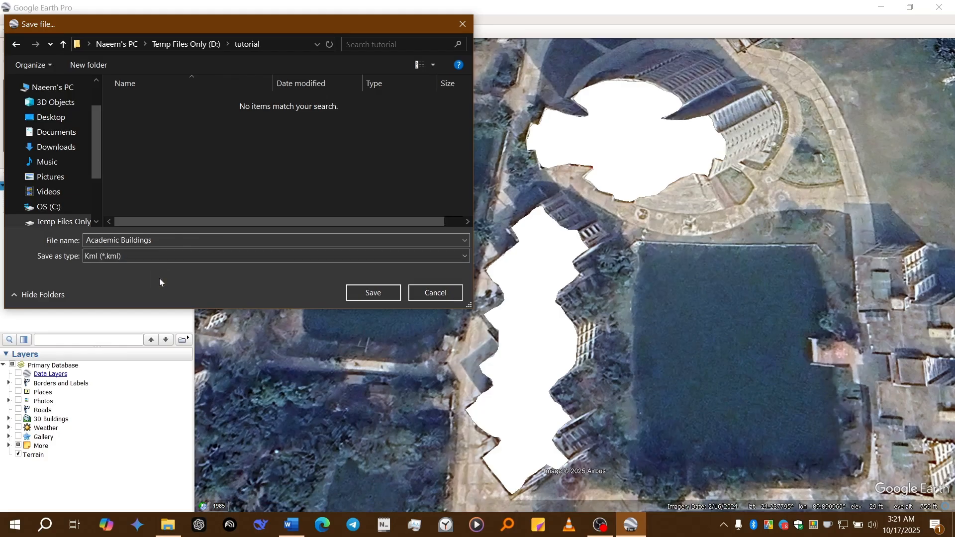
pyautogui.click(368, 291)
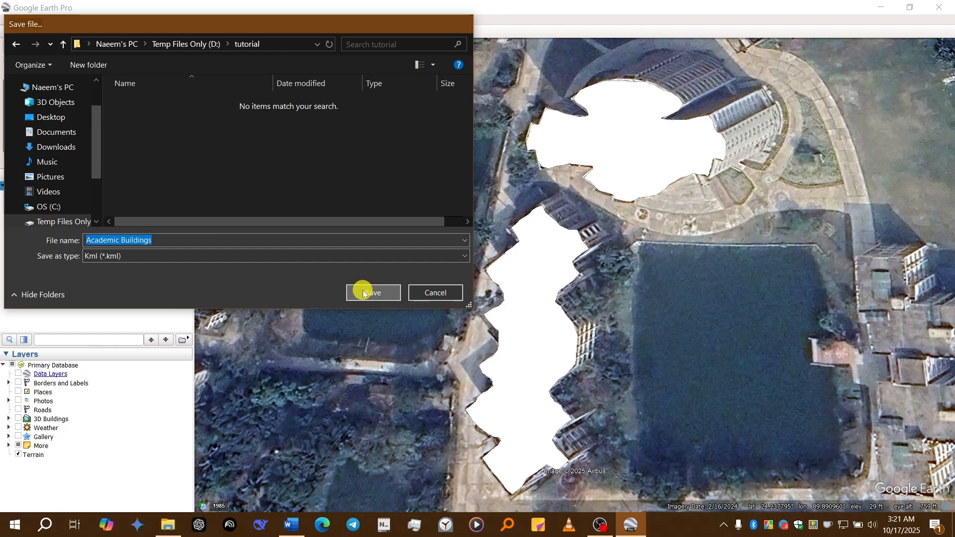
# Minimize Google Earth Pro and launch ArcMap 10.8 from the ArcGIS program group
pyautogui.click(881, 7)
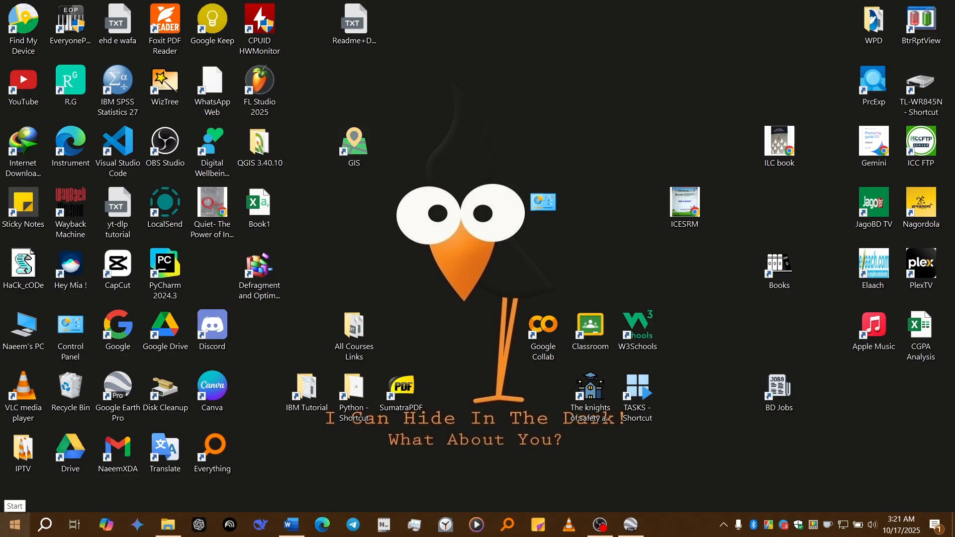
pyautogui.click(15, 524)
pyautogui.click(15, 523)
pyautogui.press('super')
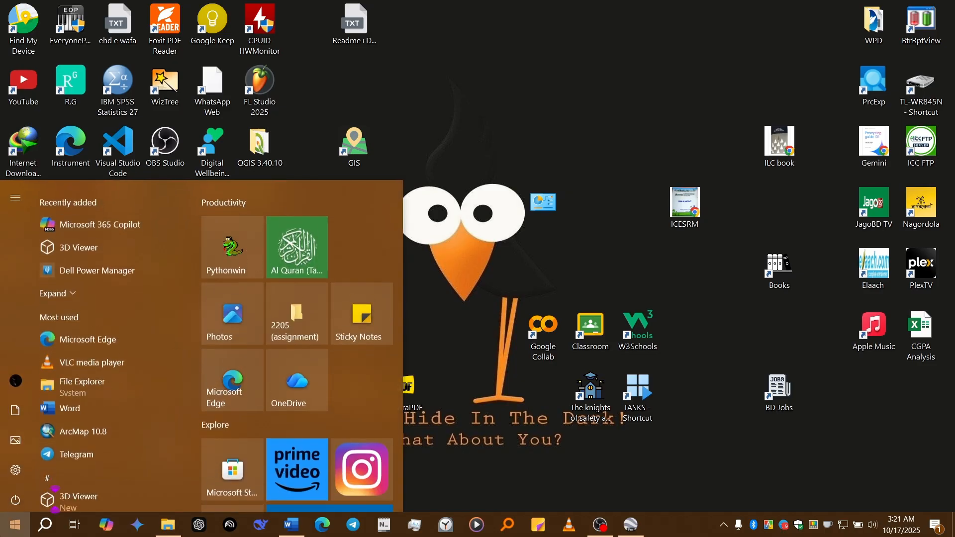
pyautogui.scroll(-3, 88, 449)
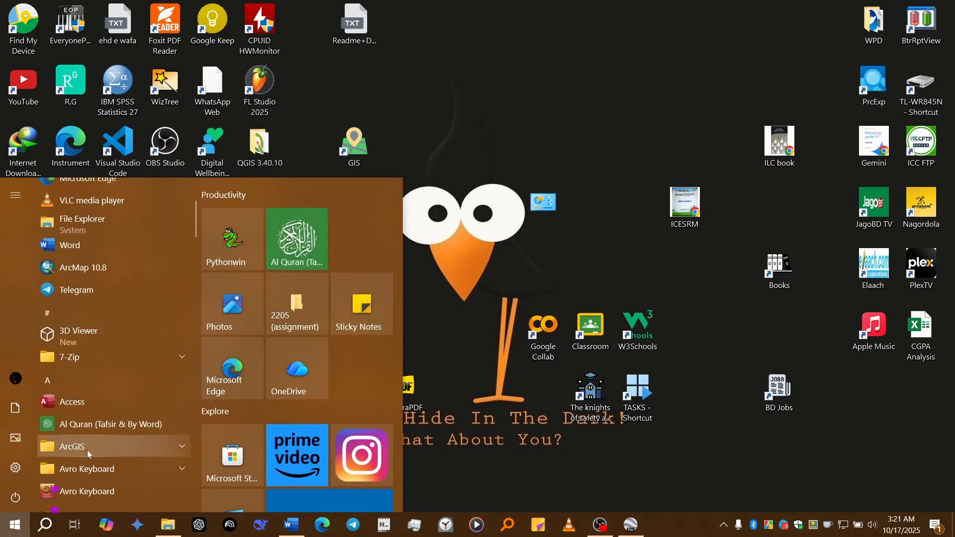
pyautogui.click(87, 449)
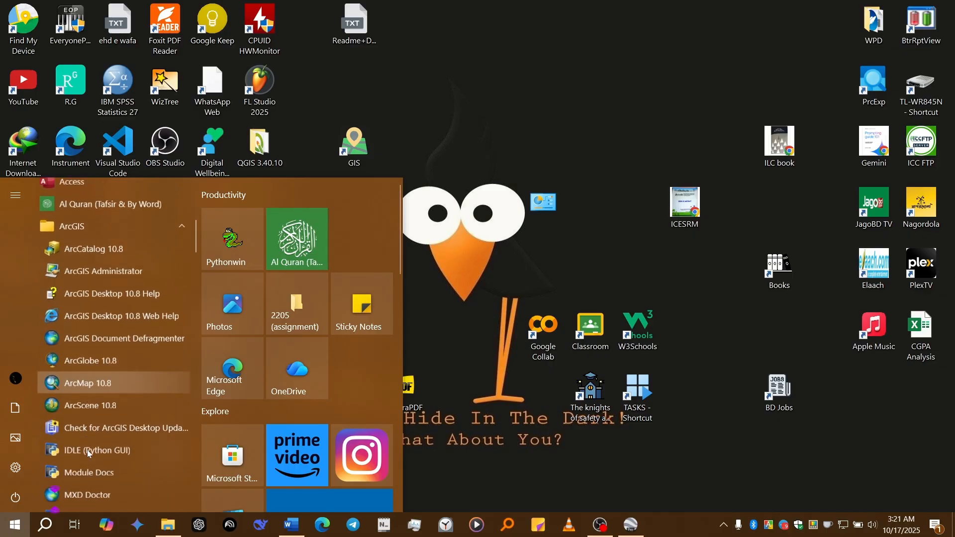
pyautogui.click(98, 355)
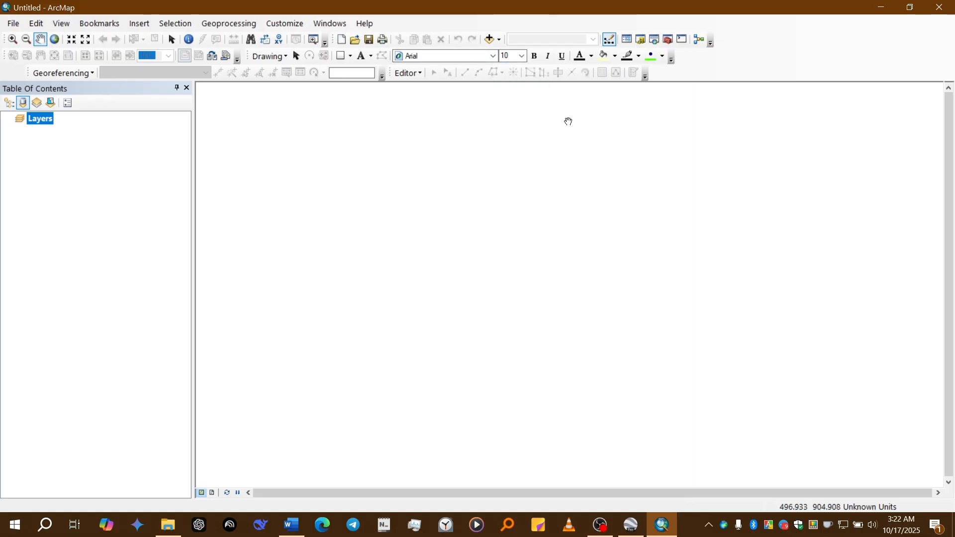
# Open the KML To Layer tool from the From KML toolset of ArcToolbox's Conversion Tools
pyautogui.click(669, 39)
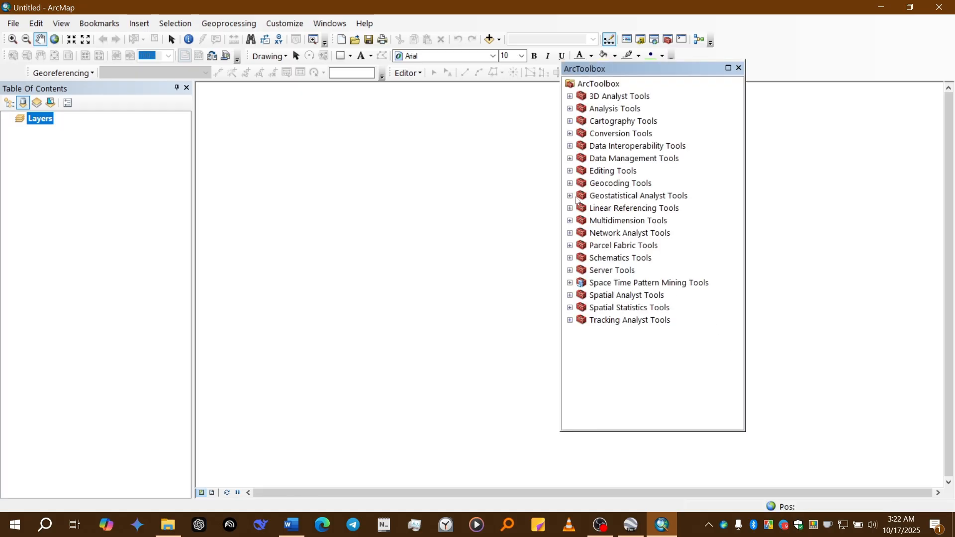
pyautogui.doubleClick(605, 135)
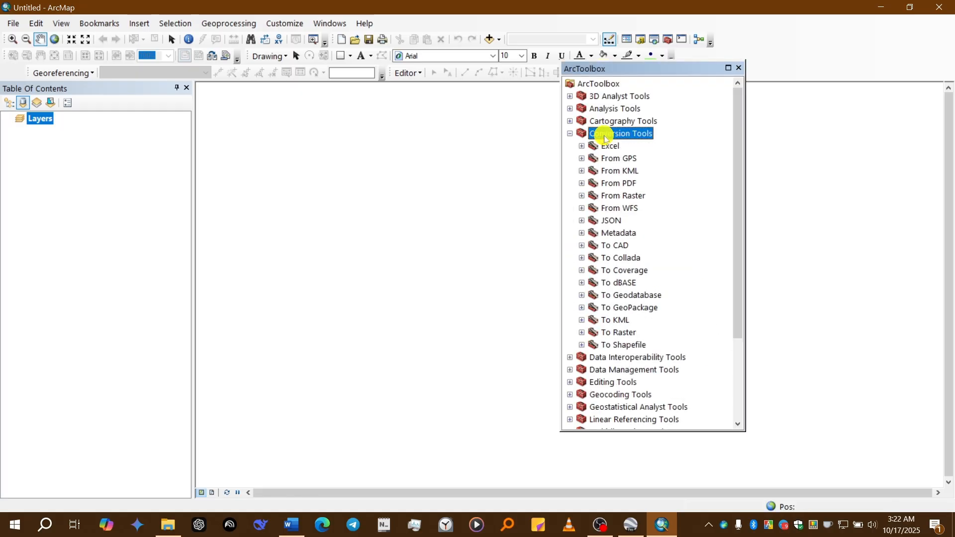
pyautogui.doubleClick(617, 171)
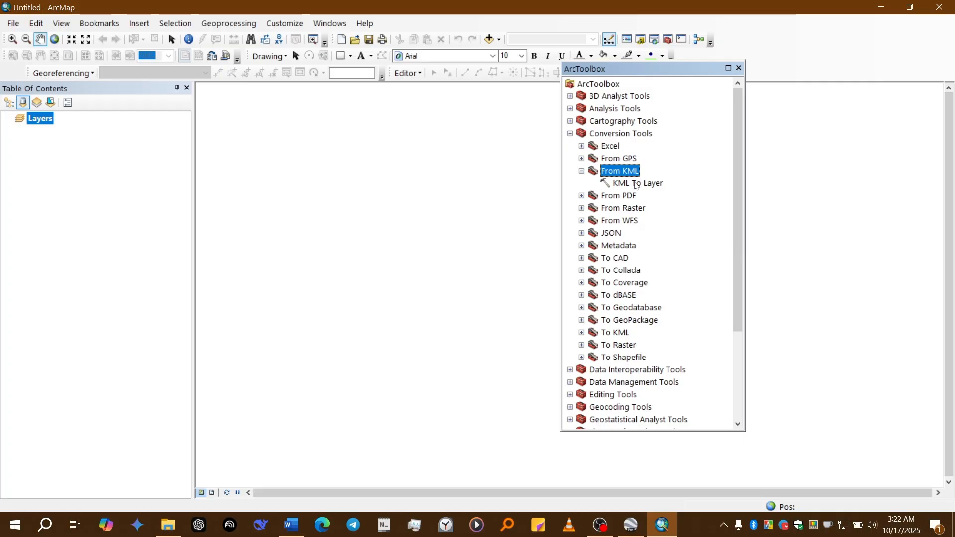
pyautogui.doubleClick(635, 184)
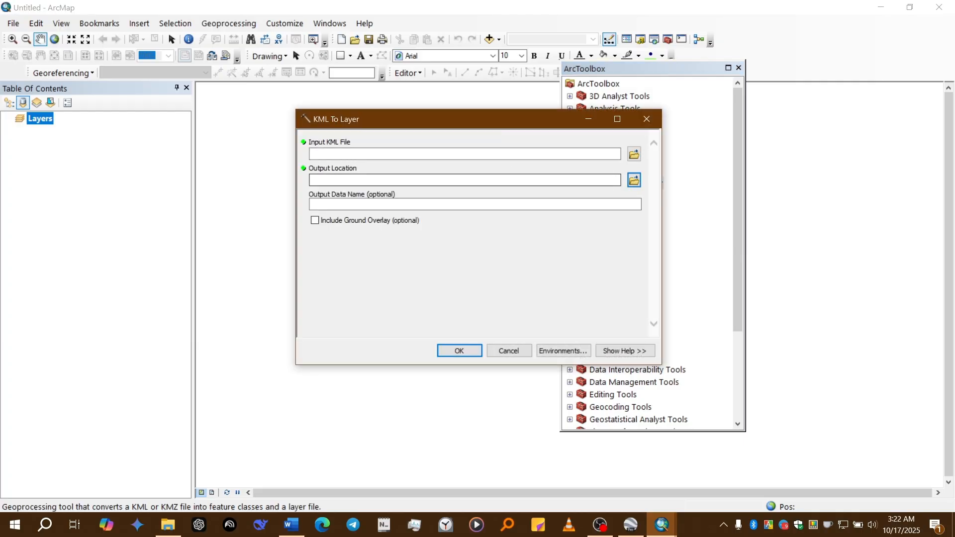
# Choose the Academic Buildings KML file from the tutorial folder on drive D as the tool's input
pyautogui.click(633, 154)
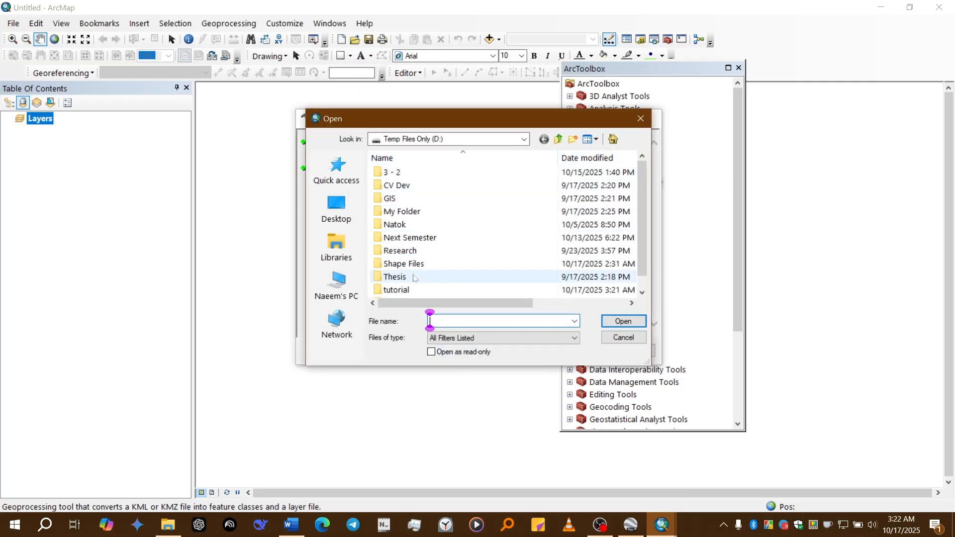
pyautogui.scroll(-1, 416, 290)
pyautogui.click(412, 277)
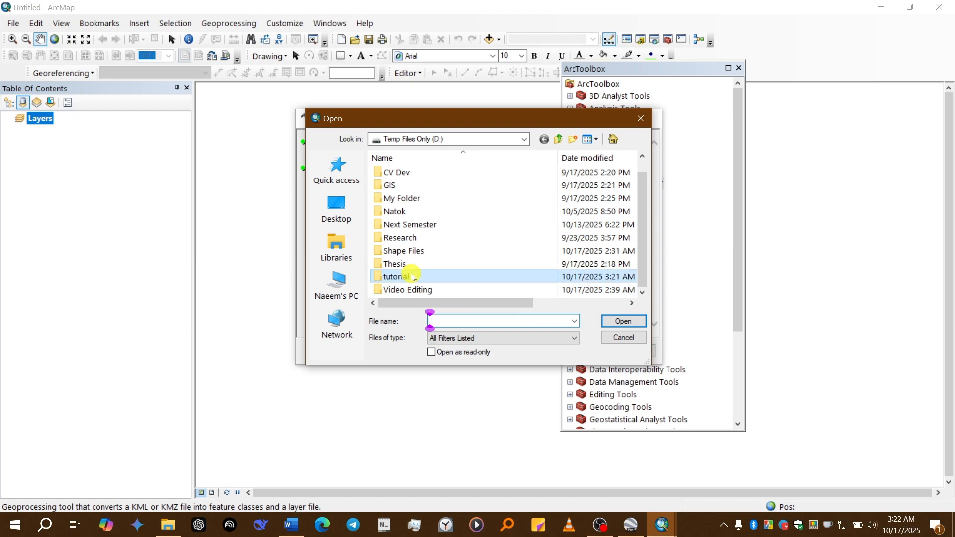
pyautogui.doubleClick(412, 277)
pyautogui.click(424, 172)
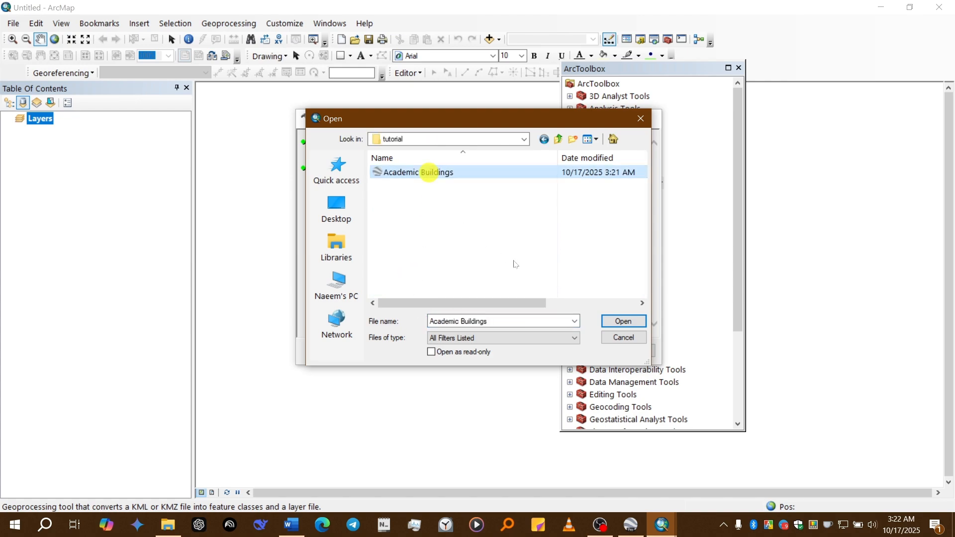
pyautogui.click(632, 321)
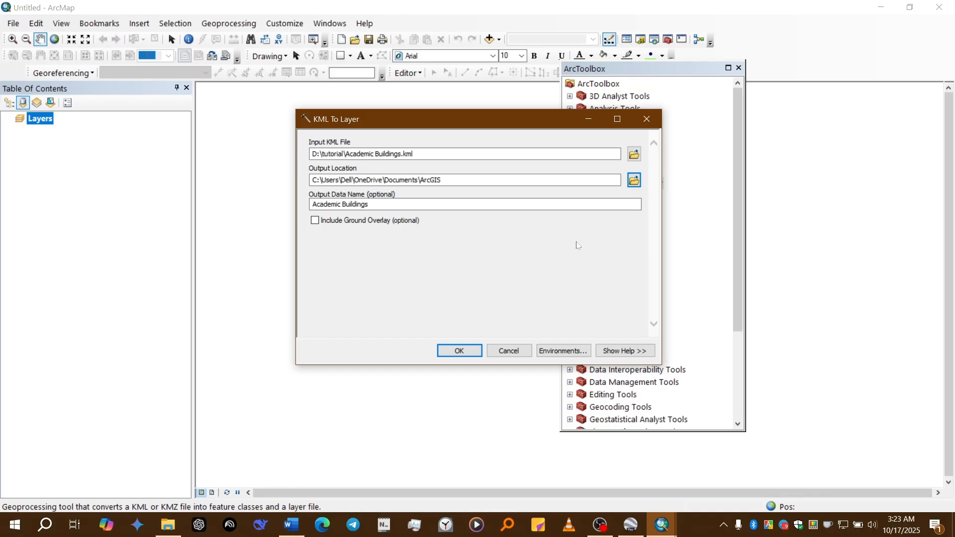
# Set the output location to D:\tutorial, run the conversion with the output name Academic Buildings, and close ArcToolbox
pyautogui.click(634, 181)
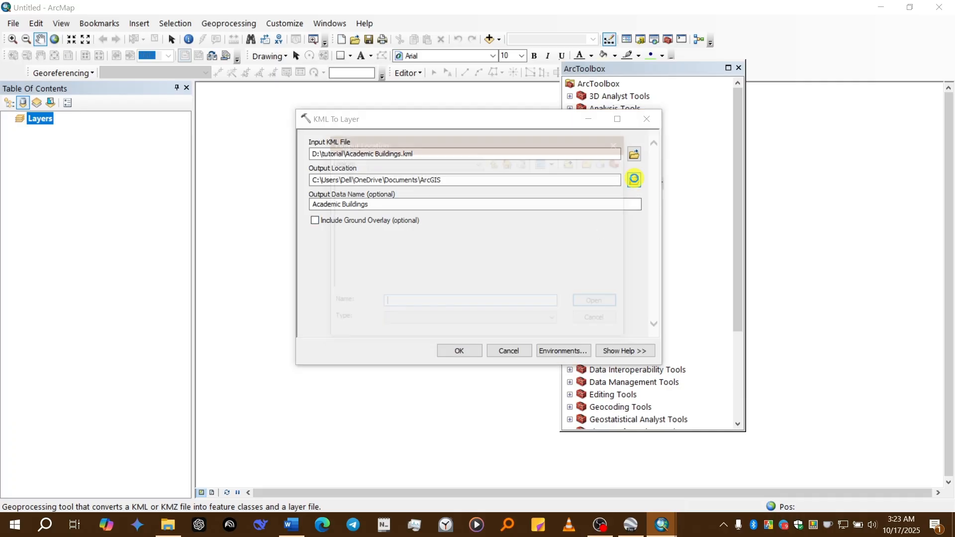
pyautogui.click(434, 182)
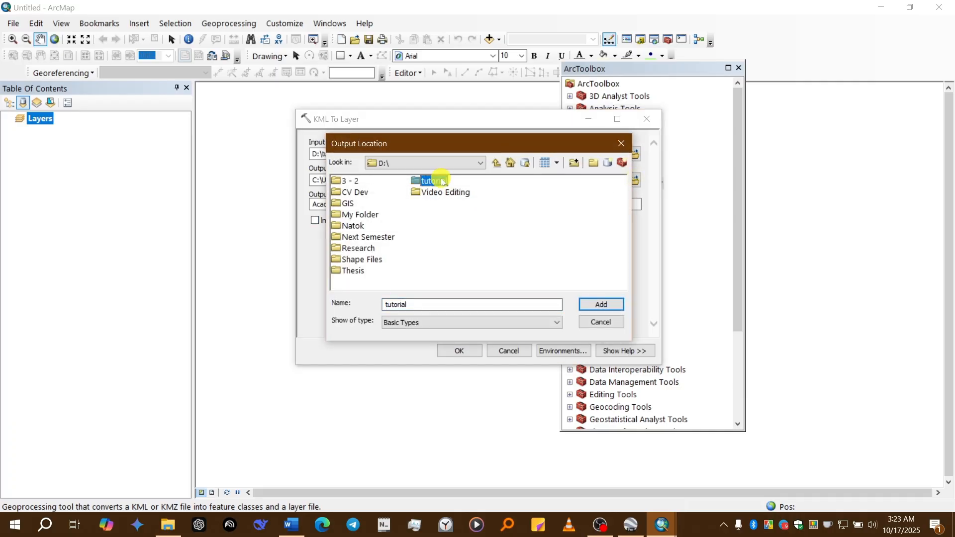
pyautogui.click(592, 307)
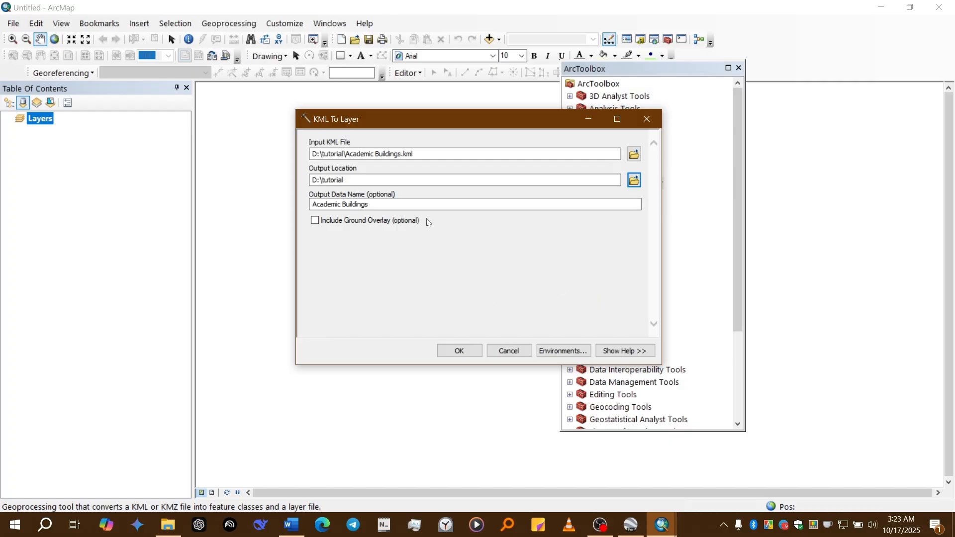
pyautogui.click(412, 204)
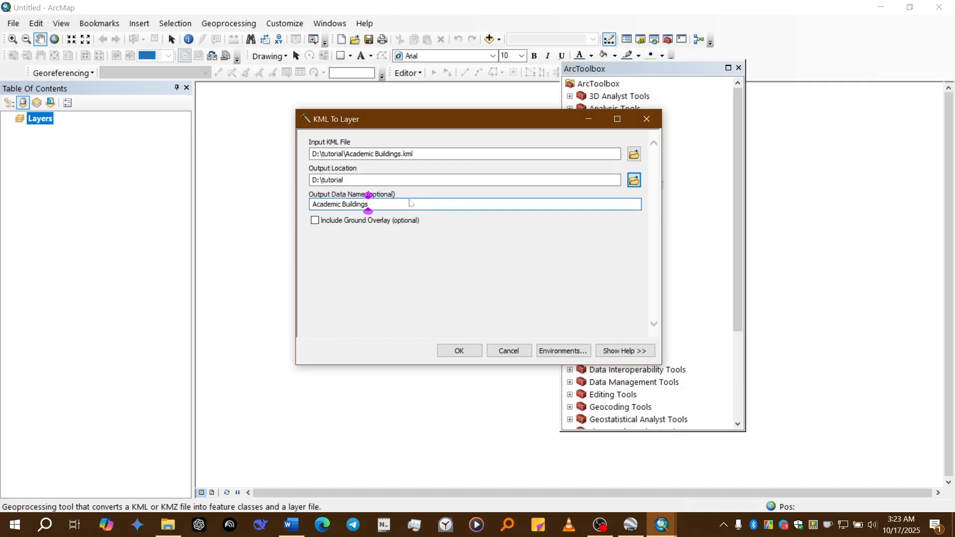
pyautogui.click(459, 351)
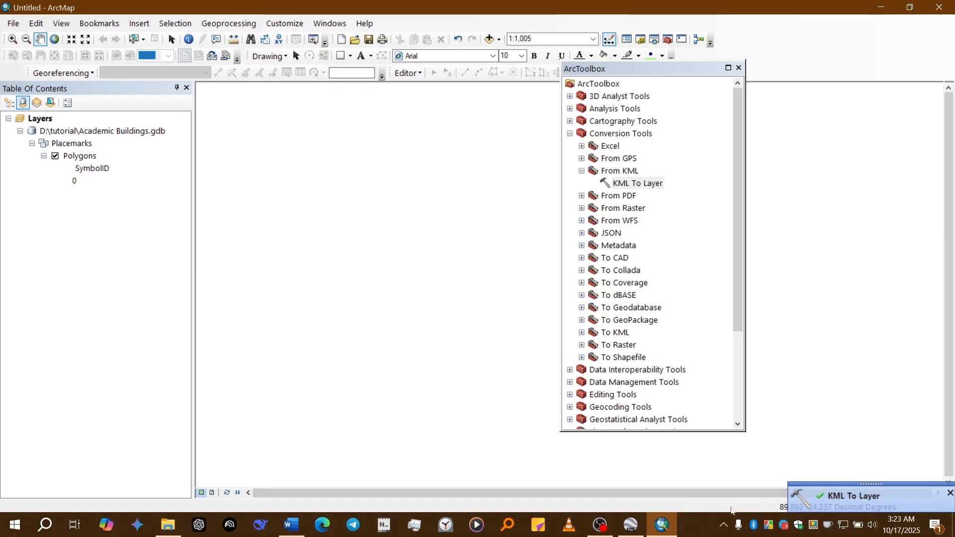
pyautogui.click(739, 68)
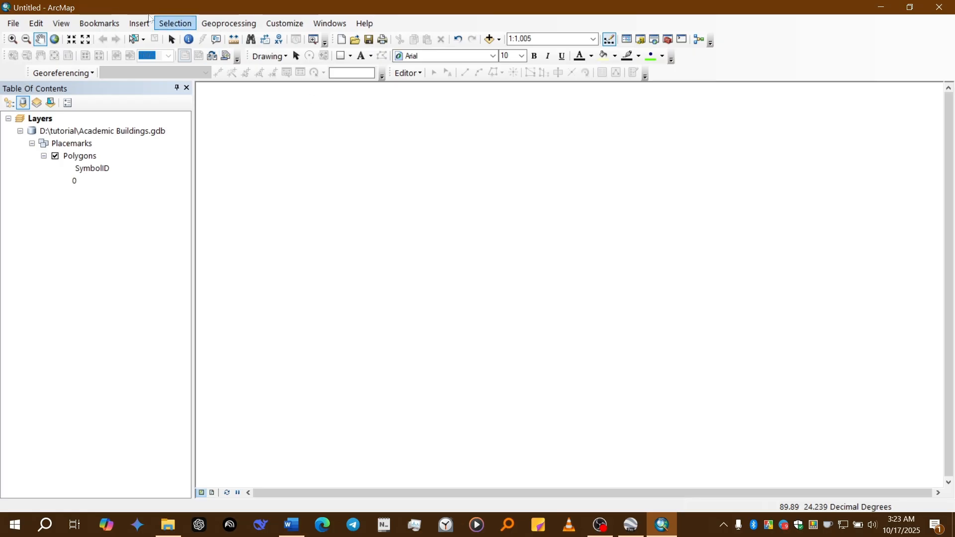
# Zoom the map to its full extent and examine the data frame for the converted building polygons
pyautogui.click(55, 39)
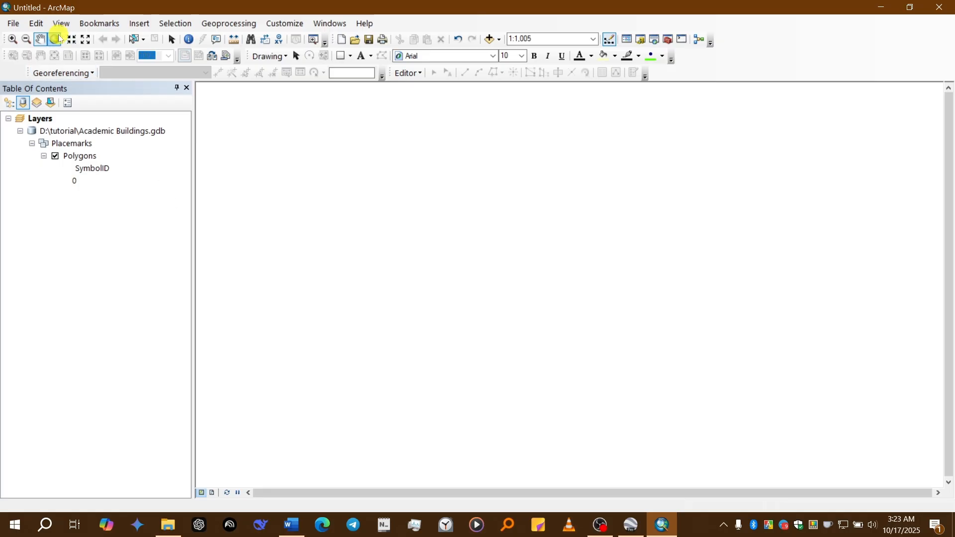
pyautogui.moveTo(300, 199); pyautogui.dragTo(251, 185)
pyautogui.click(77, 239)
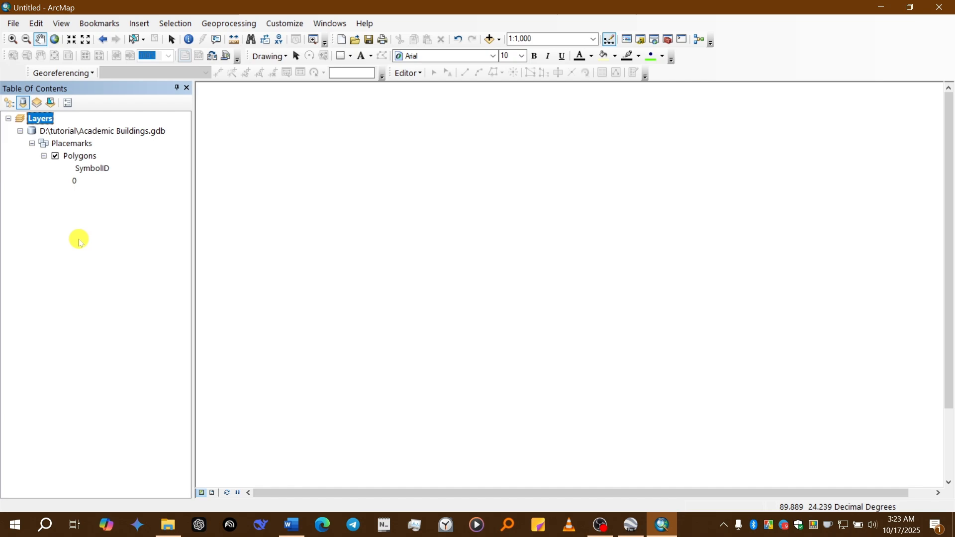
pyautogui.click(53, 41)
pyautogui.rightClick(475, 244)
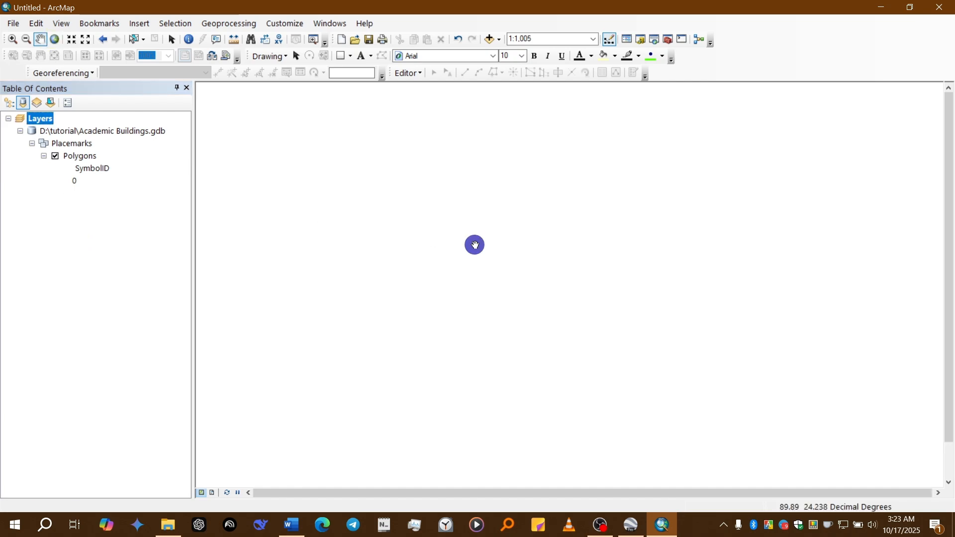
pyautogui.click(519, 253)
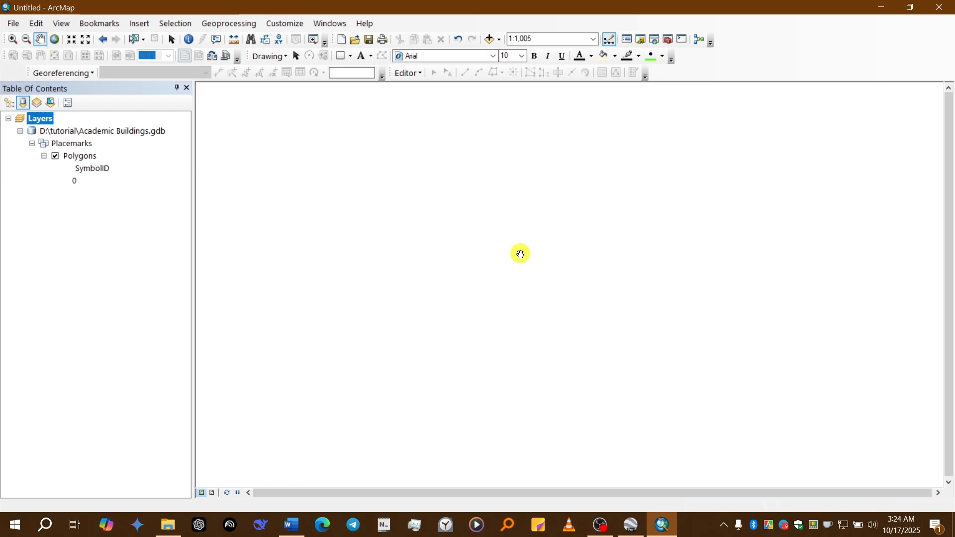
pyautogui.moveTo(526, 267); pyautogui.dragTo(449, 296)
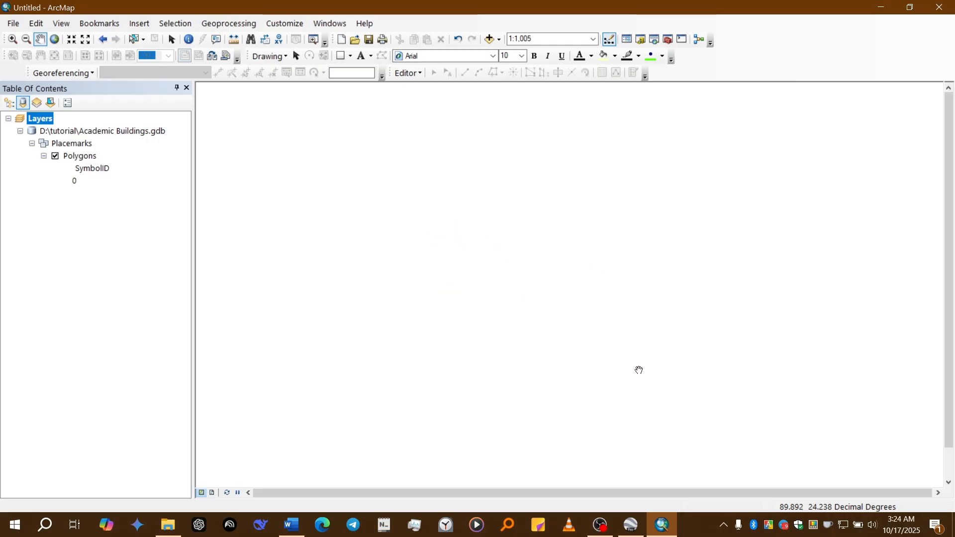
pyautogui.scroll(1, 638, 371)
pyautogui.click(109, 256)
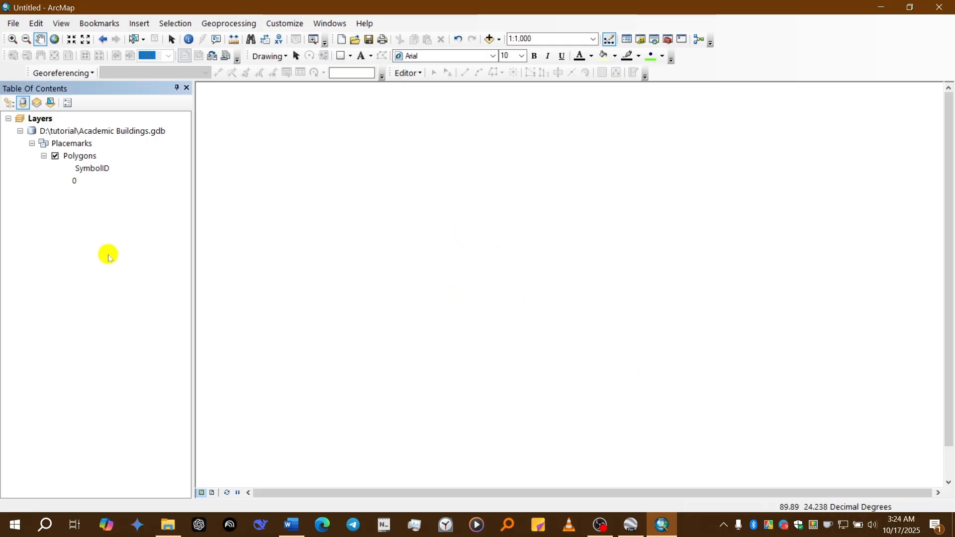
pyautogui.click(55, 39)
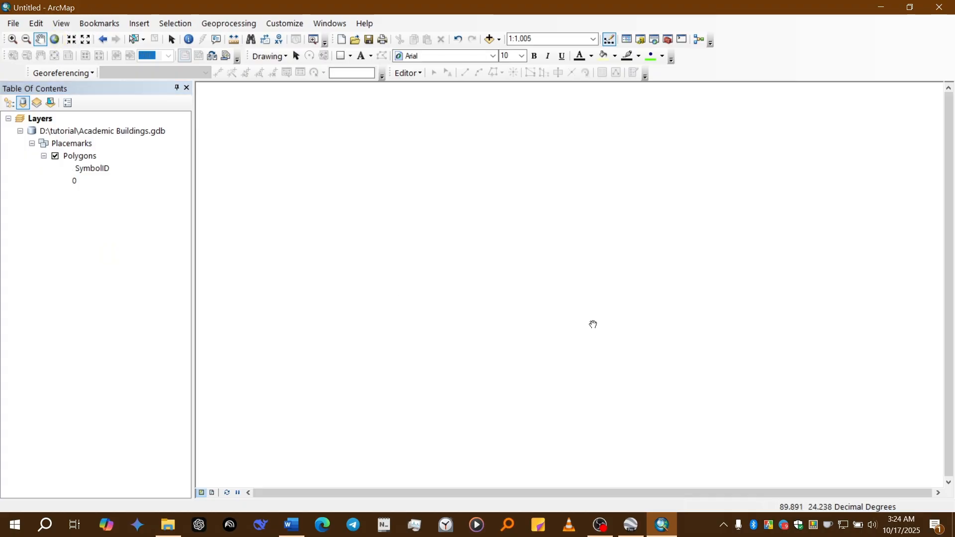
pyautogui.moveTo(656, 271); pyautogui.dragTo(633, 250)
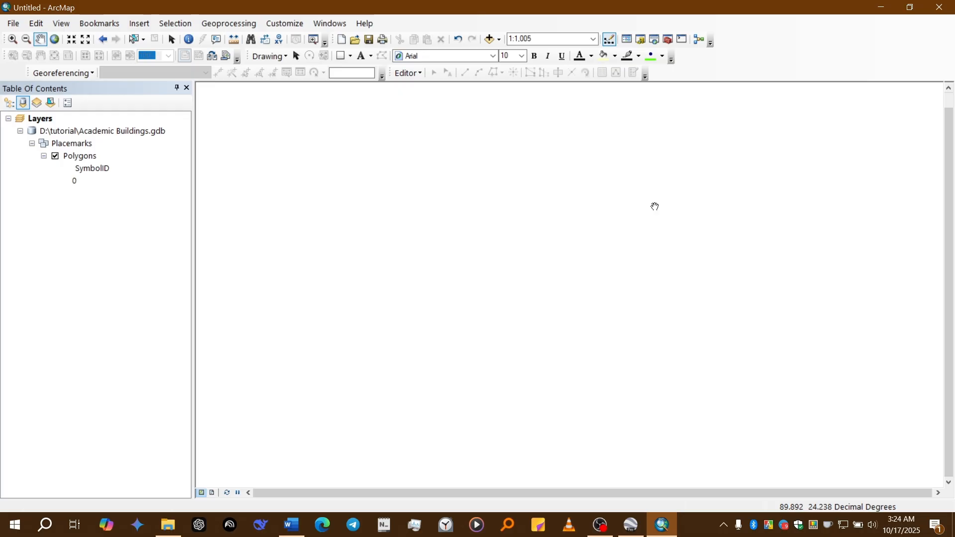
# Apply the solid green fill symbol without an outline to the Polygons layer's class 0 and view the building shapes
pyautogui.click(66, 170)
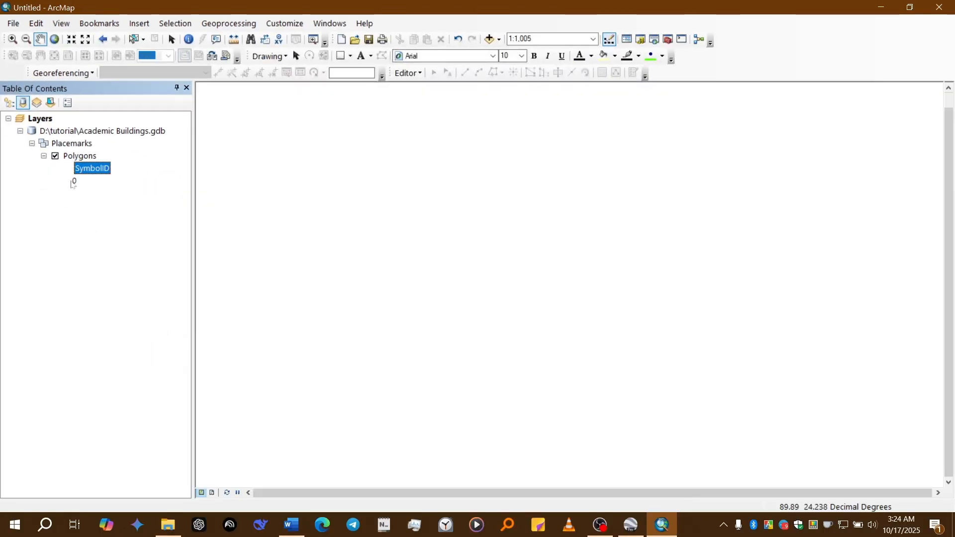
pyautogui.doubleClick(69, 185)
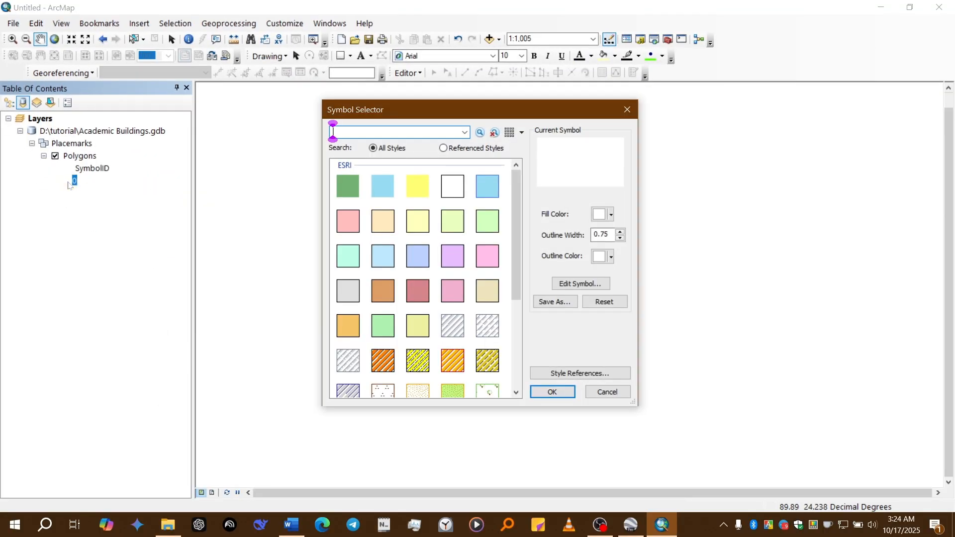
pyautogui.click(348, 186)
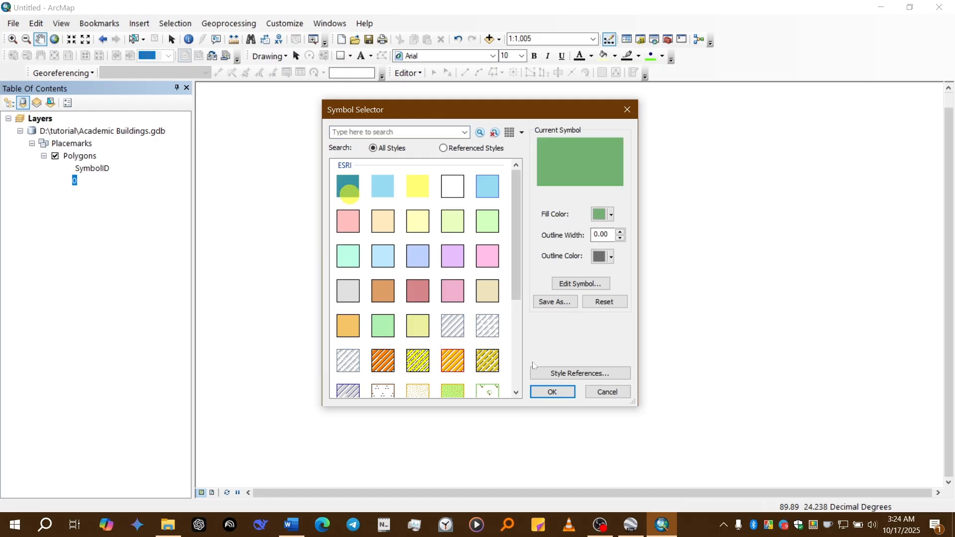
pyautogui.click(553, 391)
pyautogui.moveTo(558, 342); pyautogui.dragTo(561, 347)
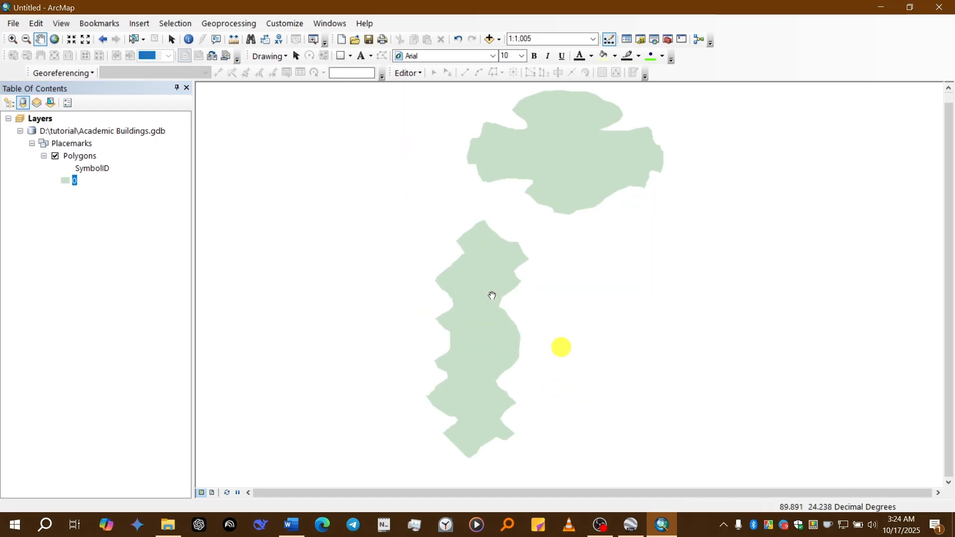
pyautogui.click(55, 39)
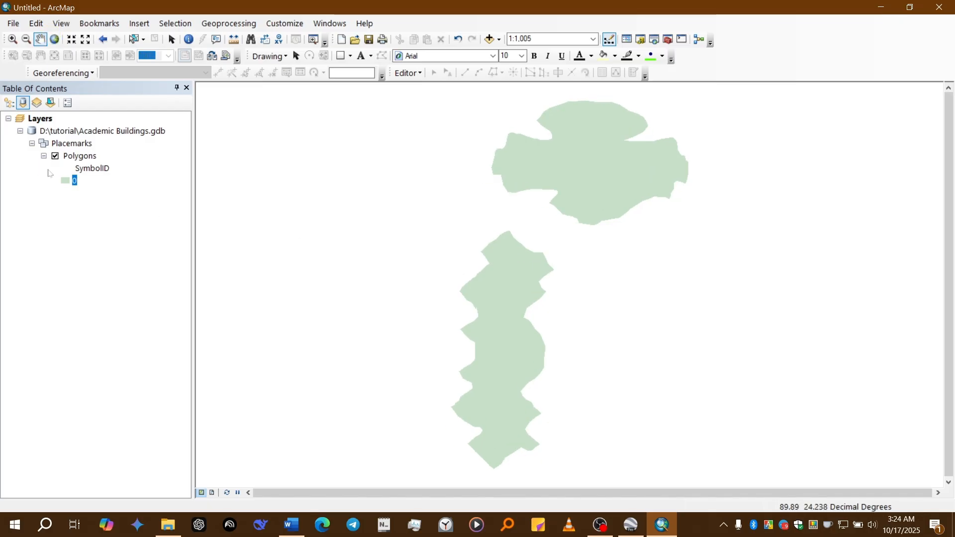
# Change the building polygons' symbol to the orange diagonal hatch fill with a red outline
pyautogui.doubleClick(65, 180)
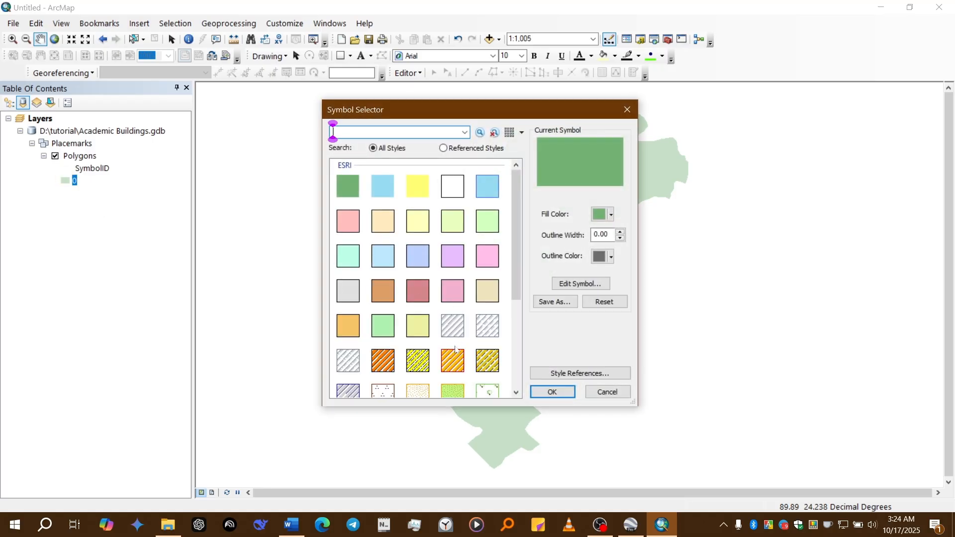
pyautogui.click(454, 357)
pyautogui.click(552, 392)
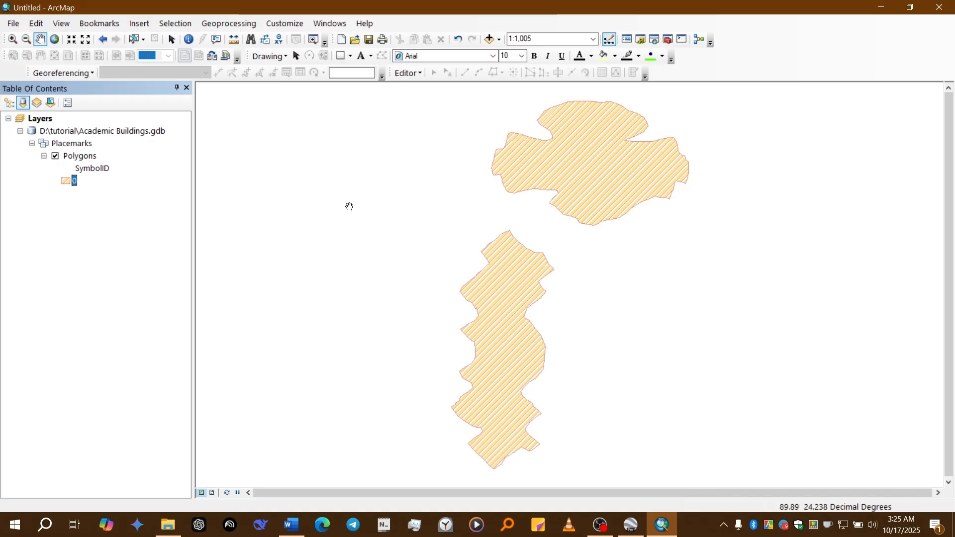
# Add the Imagery with Labels basemap and compare the building polygons with the satellite imagery beneath them
pyautogui.click(500, 39)
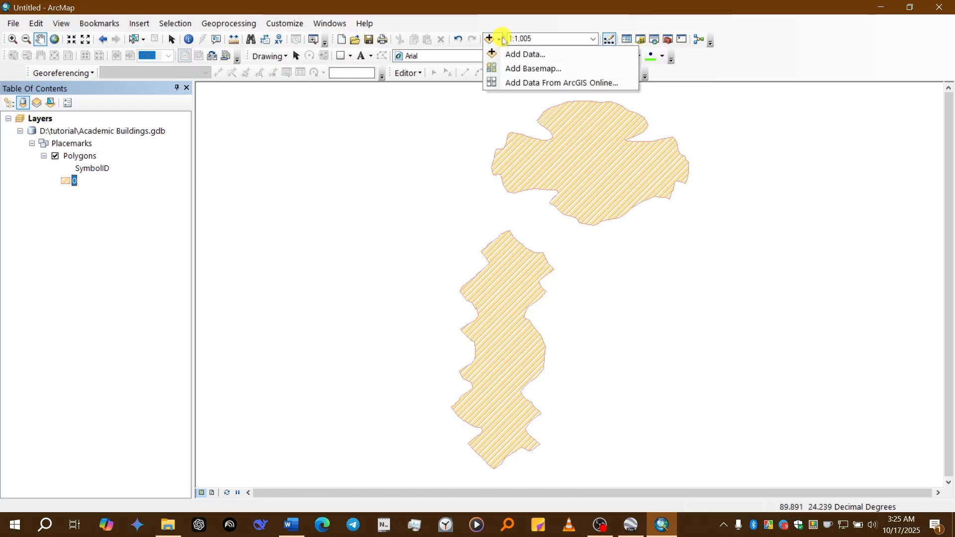
pyautogui.click(508, 67)
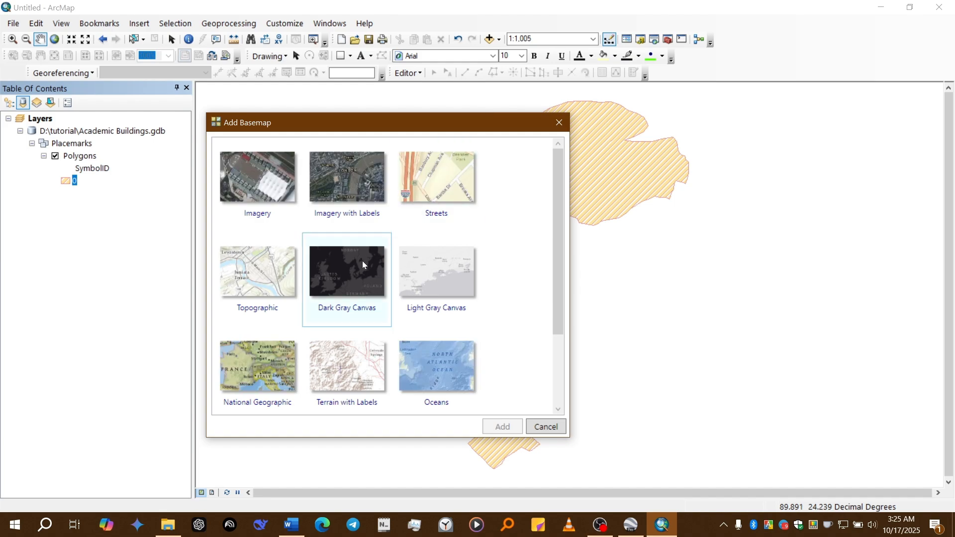
pyautogui.click(343, 212)
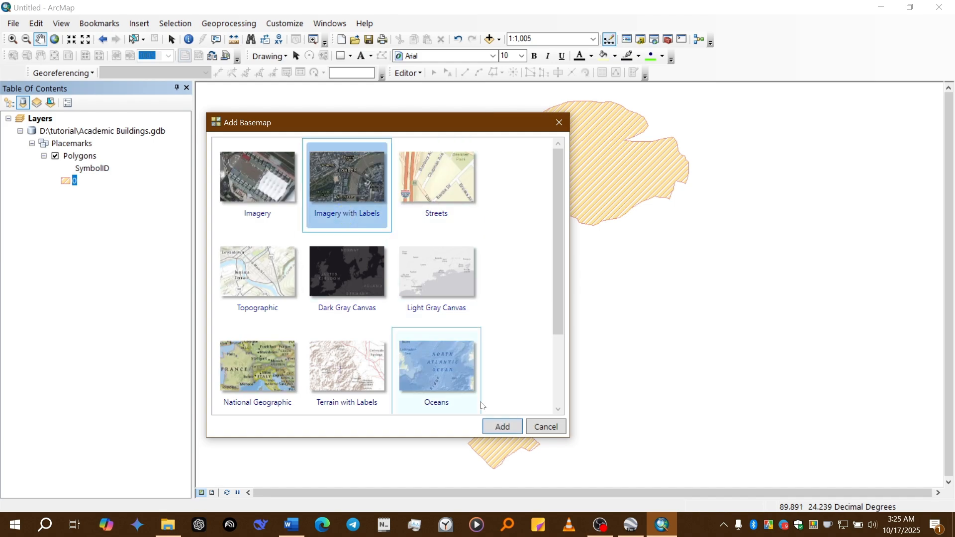
pyautogui.click(503, 427)
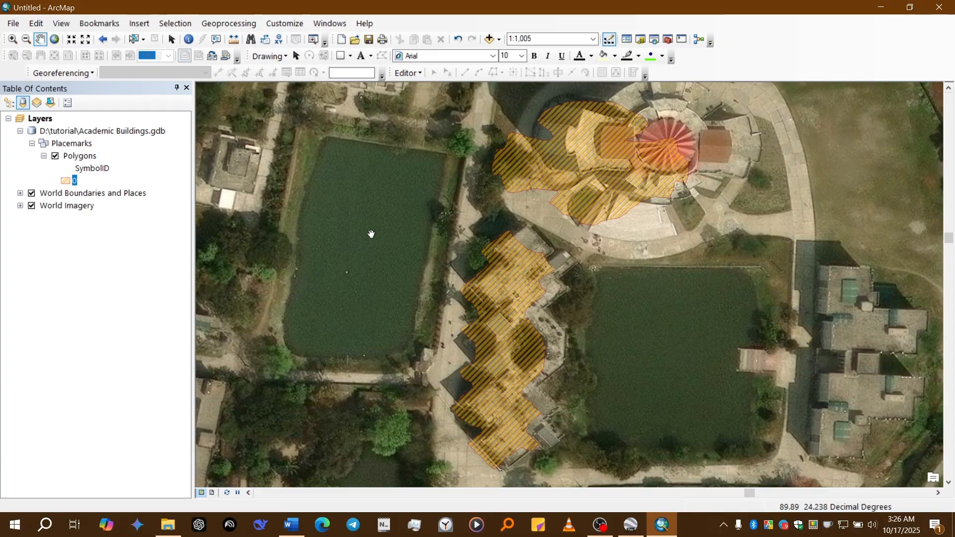
pyautogui.moveTo(509, 209); pyautogui.dragTo(476, 213)
pyautogui.moveTo(640, 240); pyautogui.dragTo(613, 243)
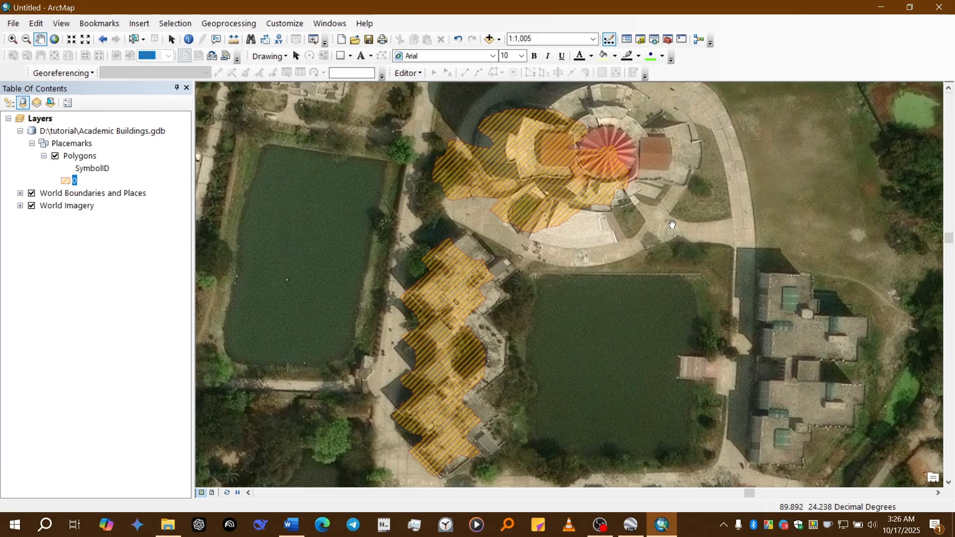
pyautogui.moveTo(672, 222); pyautogui.dragTo(660, 252)
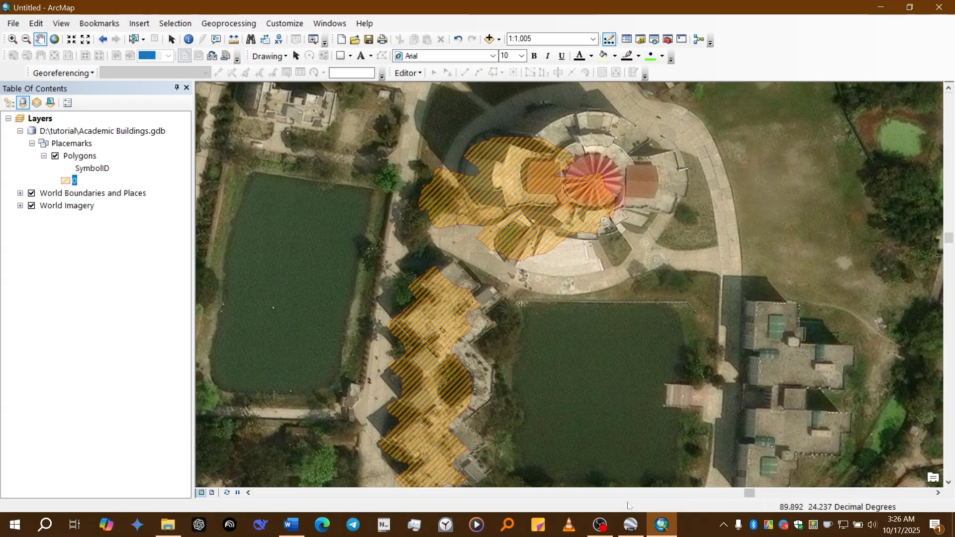
pyautogui.moveTo(612, 525)
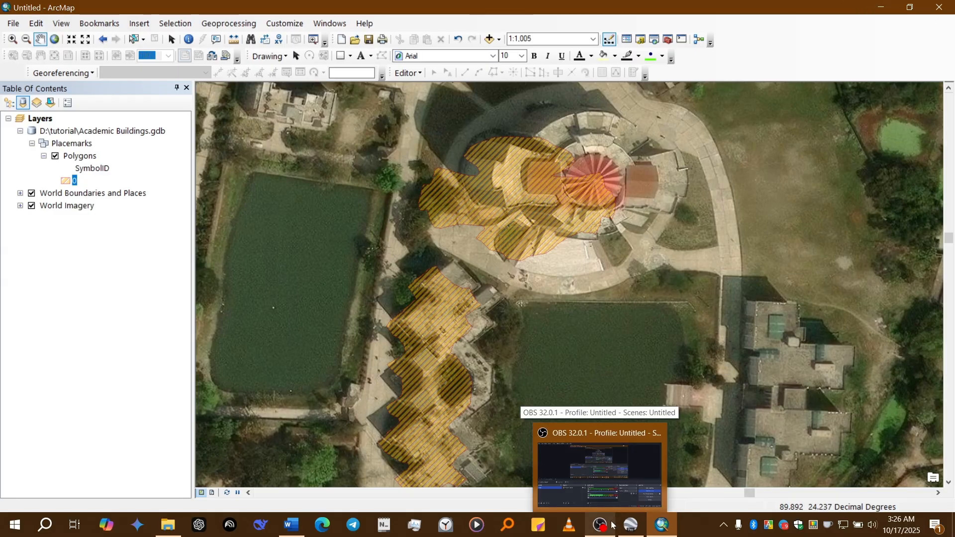